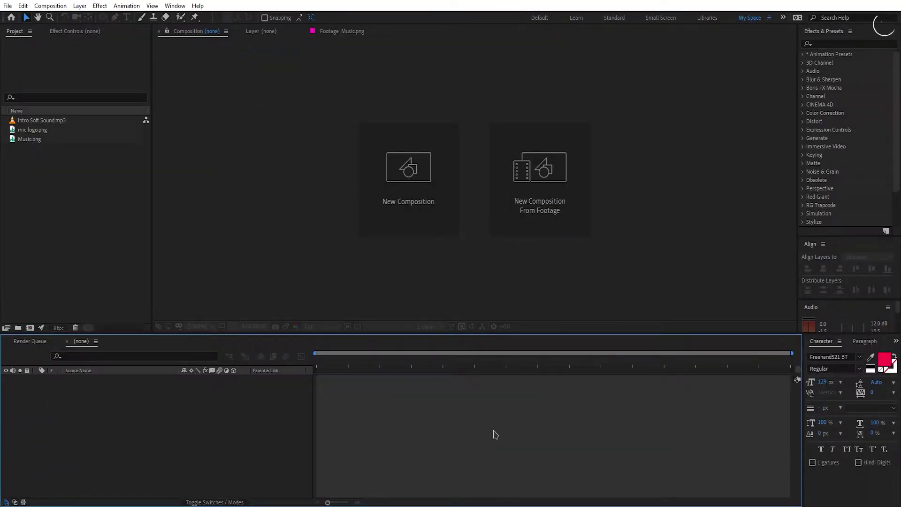
# Create a composition named Sound Logo Reveal at 1920 x 1080, 30 frames per second, with a duration of 8 seconds
pyautogui.click(405, 224)
pyautogui.write('Sound Logo Reveal')
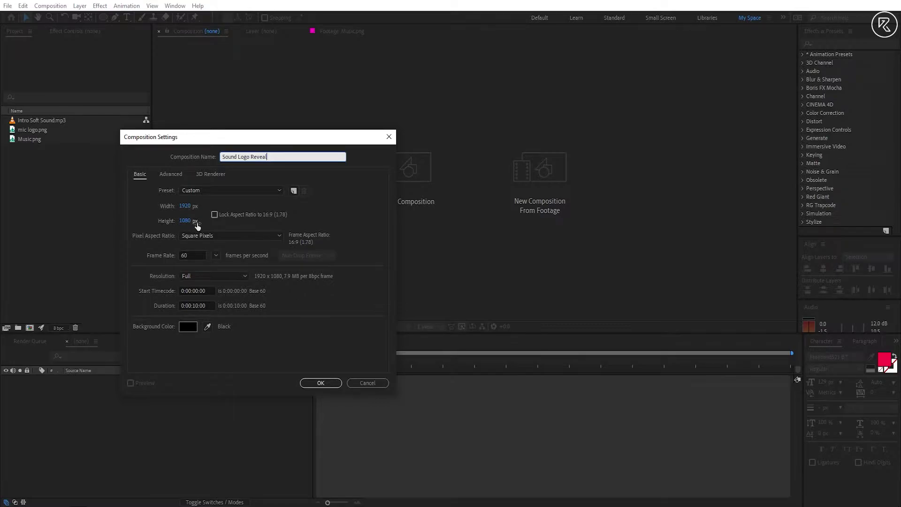
pyautogui.click(215, 256)
pyautogui.click(228, 341)
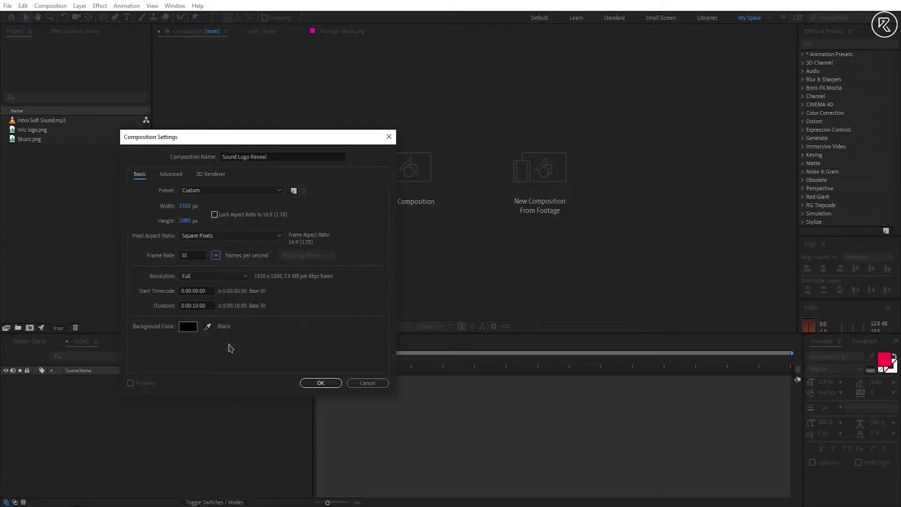
pyautogui.click(195, 306)
pyautogui.write('8')
pyautogui.click(321, 383)
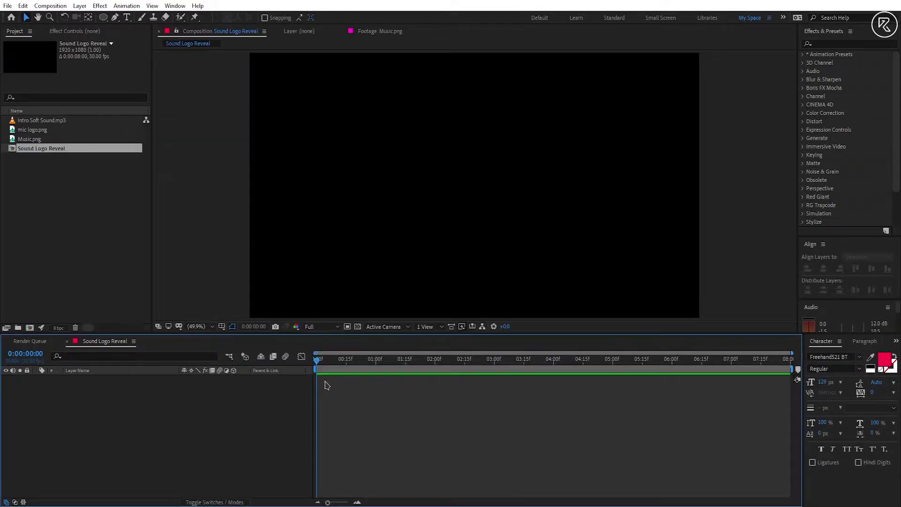
# Add a frame-filling ellipse shape layer with an ECECEC fill and no stroke
pyautogui.doubleClick(105, 21)
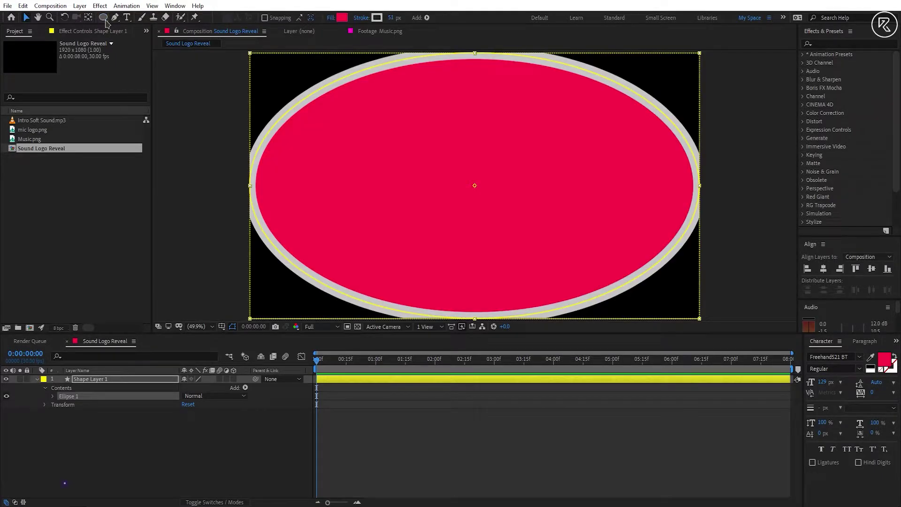
pyautogui.click(342, 19)
pyautogui.click(501, 232)
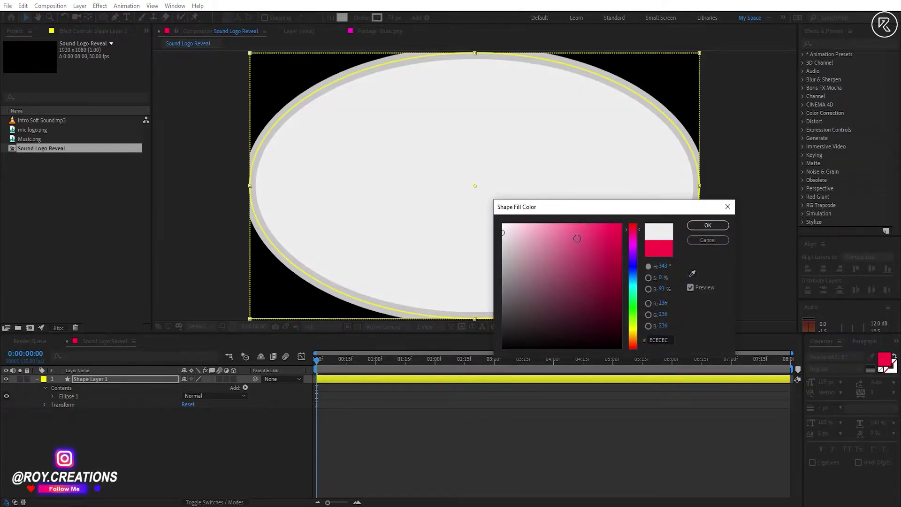
pyautogui.click(707, 225)
pyautogui.click(363, 18)
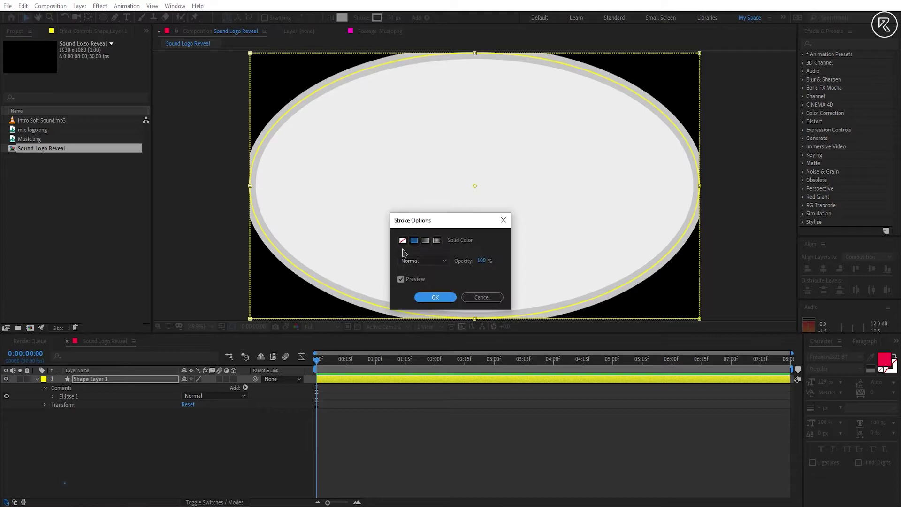
pyautogui.click(402, 240)
pyautogui.click(434, 297)
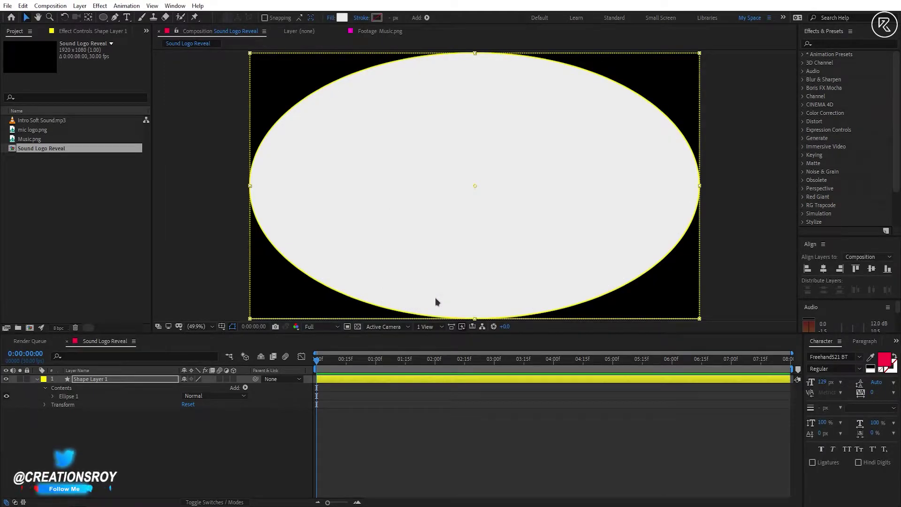
# Set the ellipse path's size to 500 x 500 to make it a circle
pyautogui.click(52, 396)
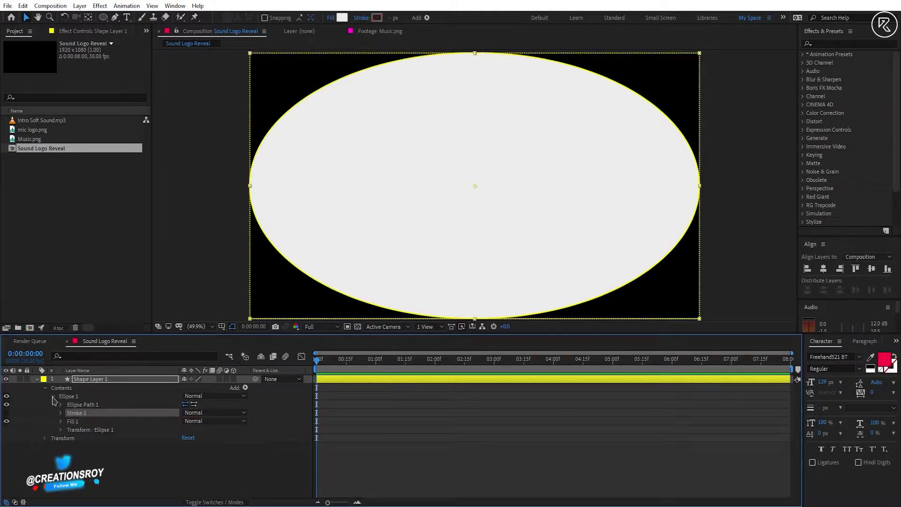
pyautogui.click(60, 405)
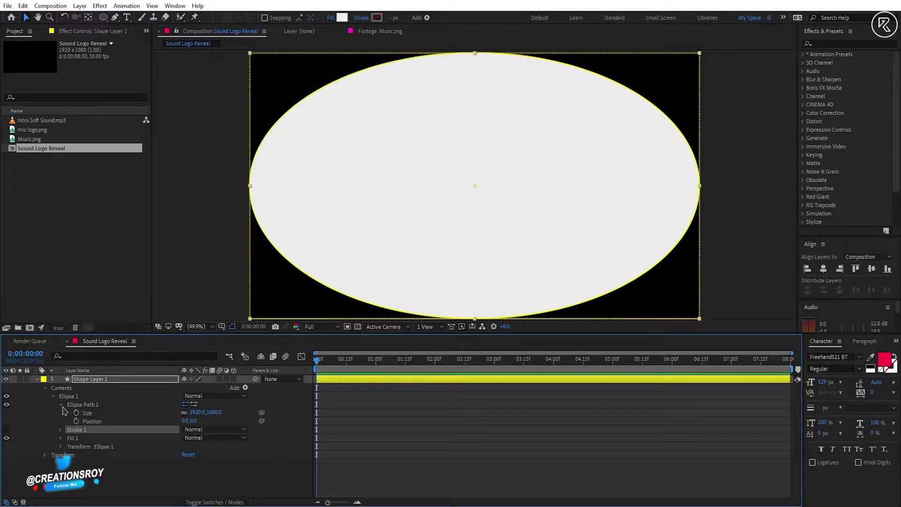
pyautogui.click(197, 412)
pyautogui.write('500')
pyautogui.press('Tab')
pyautogui.write('5')
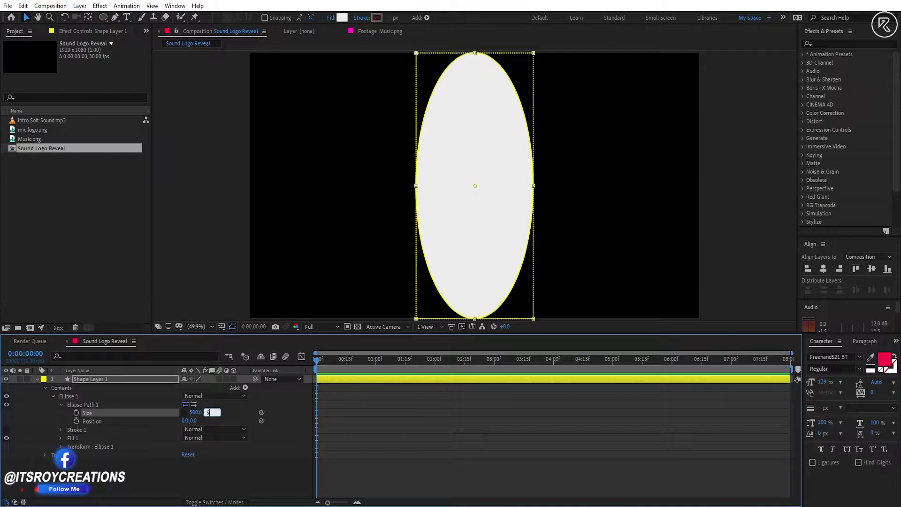
pyautogui.write('00')
pyautogui.press('Return')
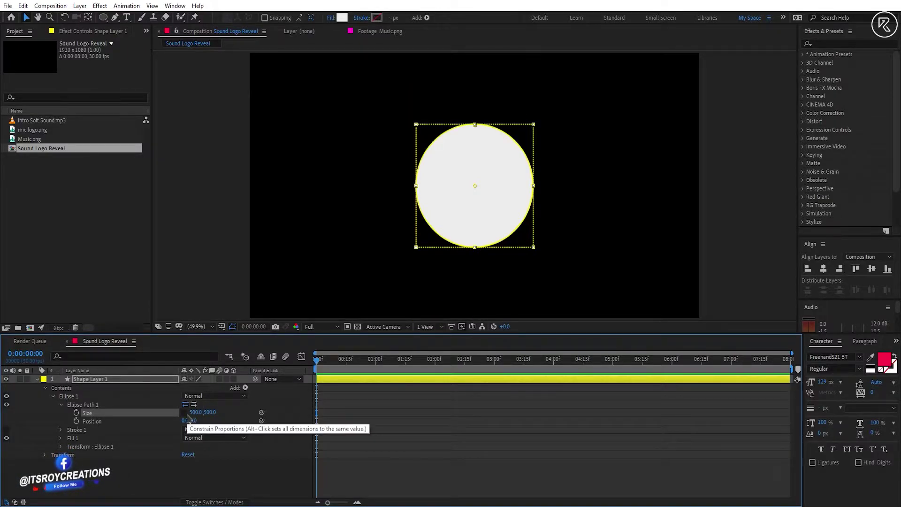
pyautogui.click(37, 380)
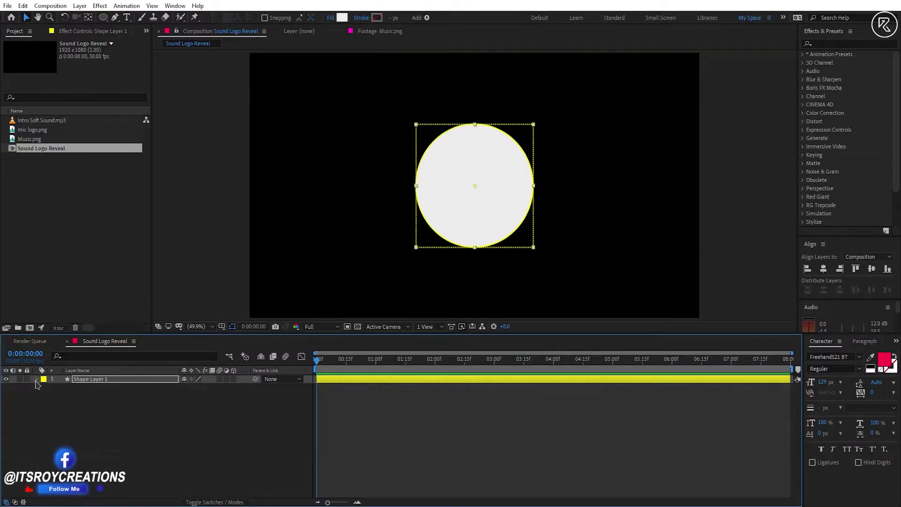
# Rename the circle's shape layer to Disk
pyautogui.rightClick(75, 379)
pyautogui.click(94, 363)
pyautogui.write('Disk')
pyautogui.press('Return')
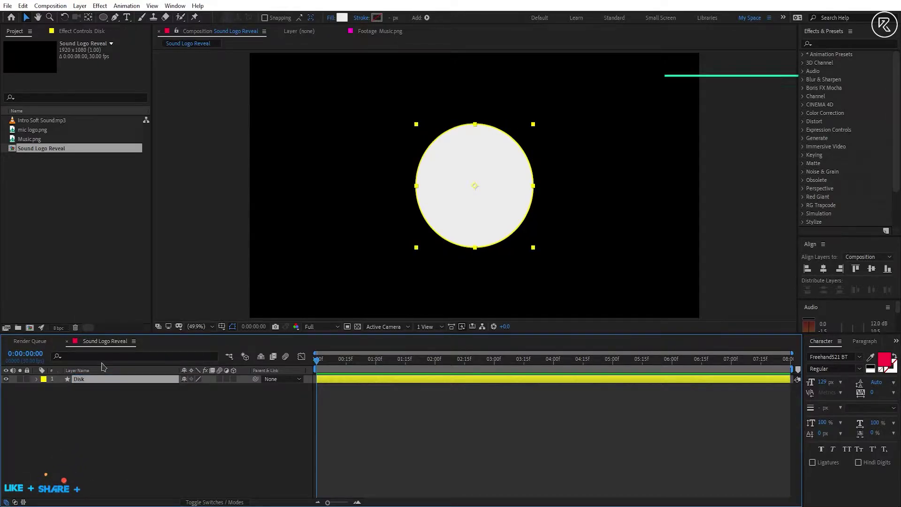
# Apply the Bevel Alpha effect to the Disk layer and compare the circle's edge with the effect off and on
pyautogui.click(822, 43)
pyautogui.write('bev')
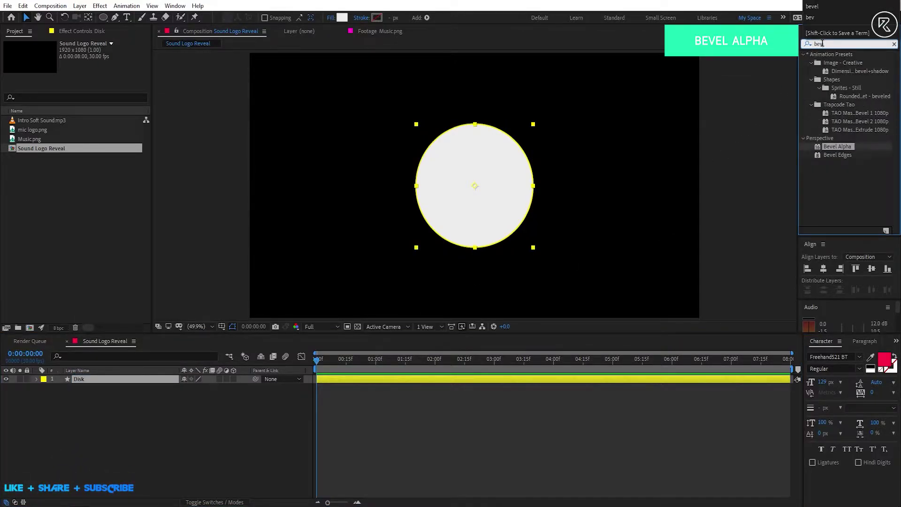
pyautogui.moveTo(837, 147); pyautogui.dragTo(441, 291)
pyautogui.press('.')
pyautogui.press('.')
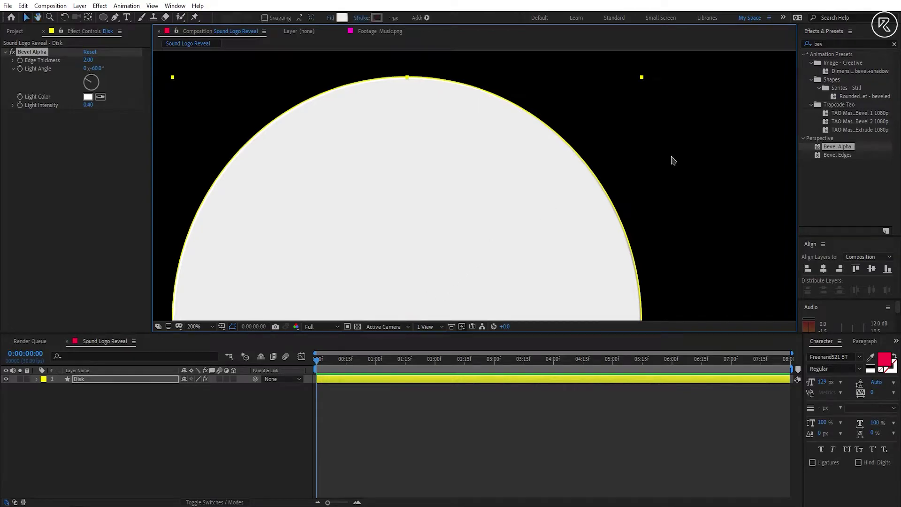
pyautogui.click(671, 160)
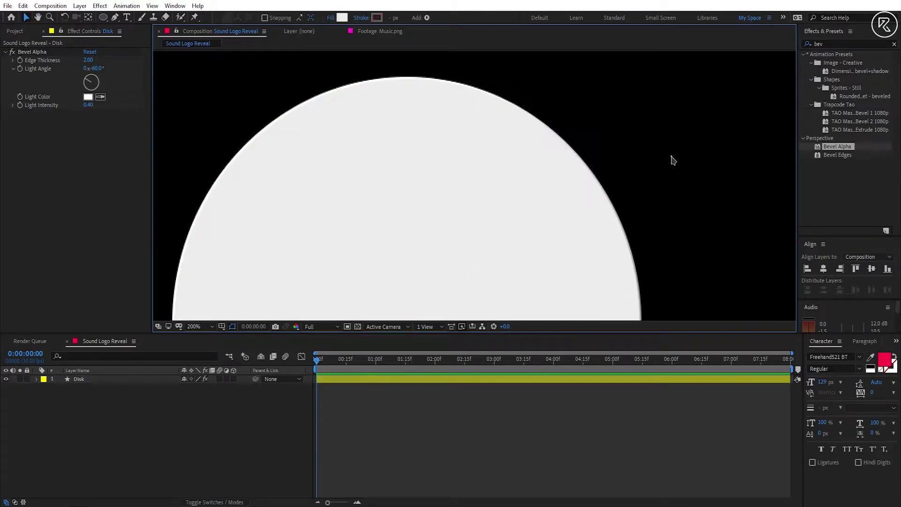
pyautogui.click(12, 52)
pyautogui.click(12, 52)
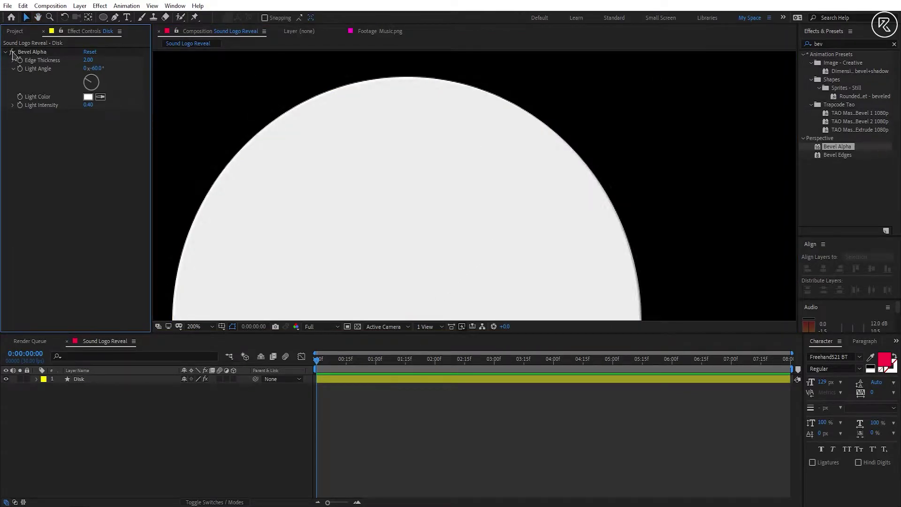
# Set the Bevel Alpha light angle on Disk to 35° and fit the whole composition in view
pyautogui.click(96, 69)
pyautogui.write('35')
pyautogui.press('Return')
pyautogui.hotkey('shift', '/')
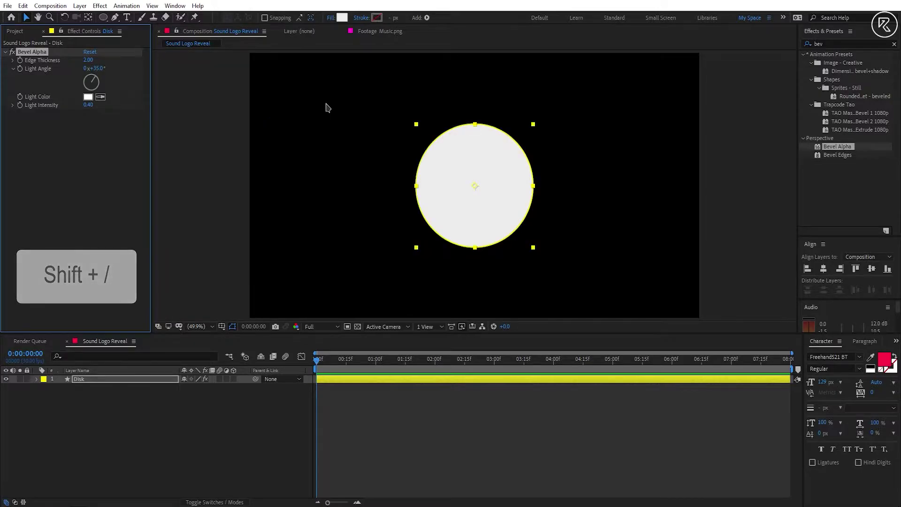
# Scale the Disk layer to 75% and make it a 3D layer
pyautogui.press('s')
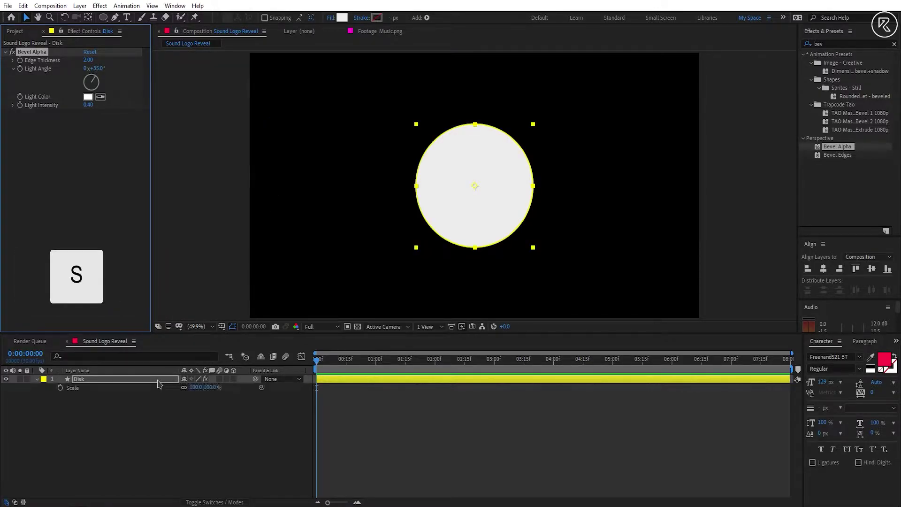
pyautogui.click(210, 387)
pyautogui.write('75')
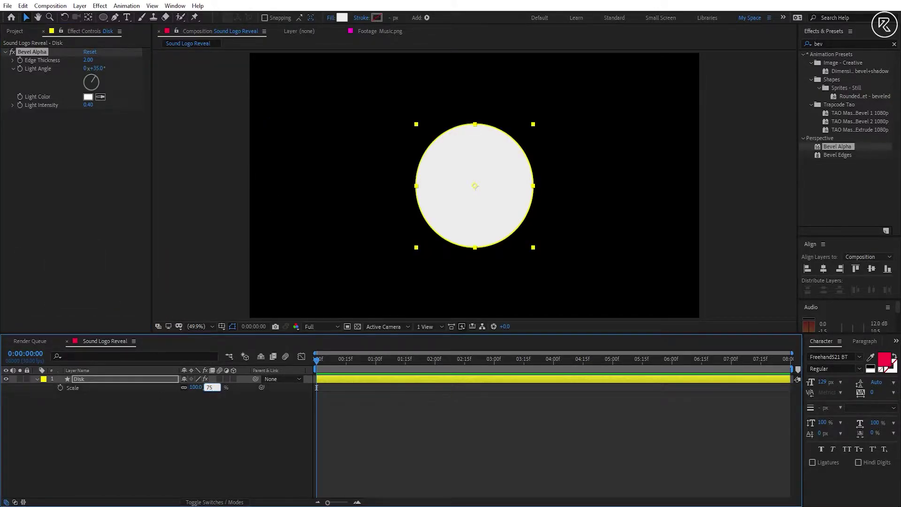
pyautogui.press('Return')
pyautogui.click(233, 379)
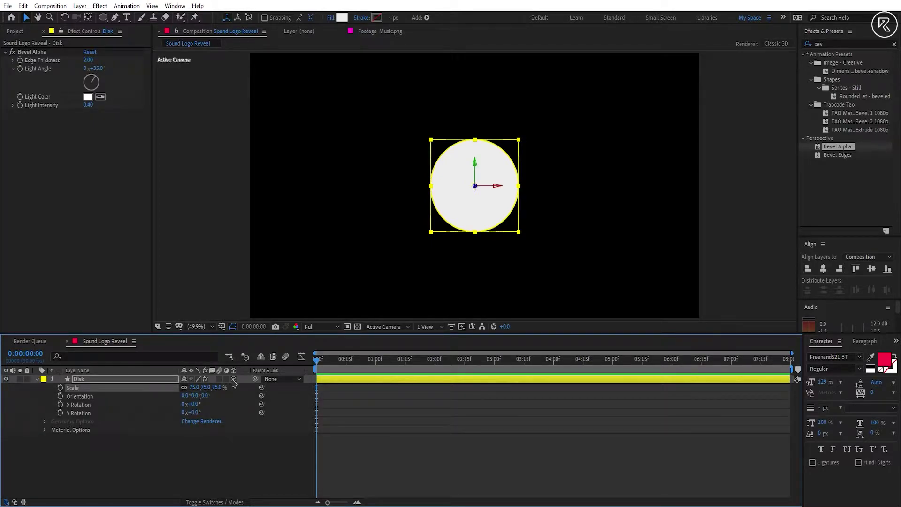
pyautogui.click(37, 380)
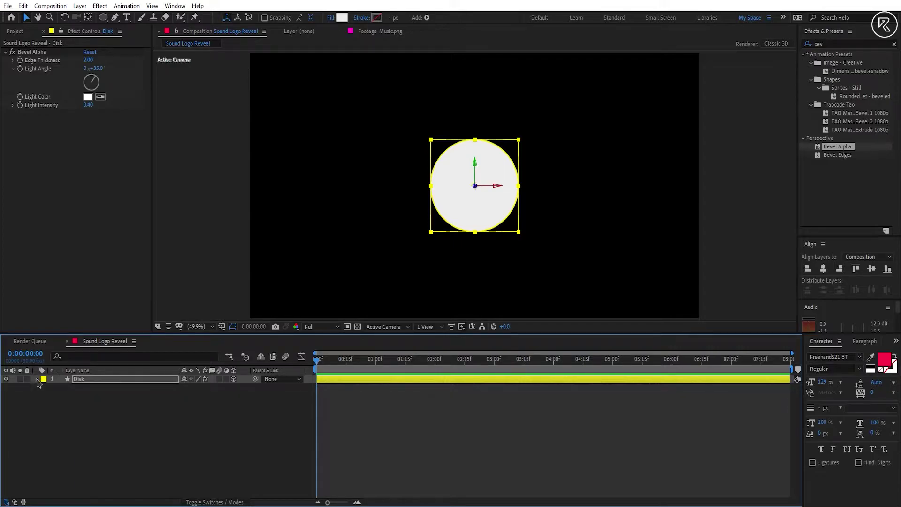
# Add Intro Soft Sound.mp3 to the composition below Disk, reveal its waveform and preview the audio
pyautogui.click(15, 31)
pyautogui.moveTo(44, 120); pyautogui.dragTo(106, 382)
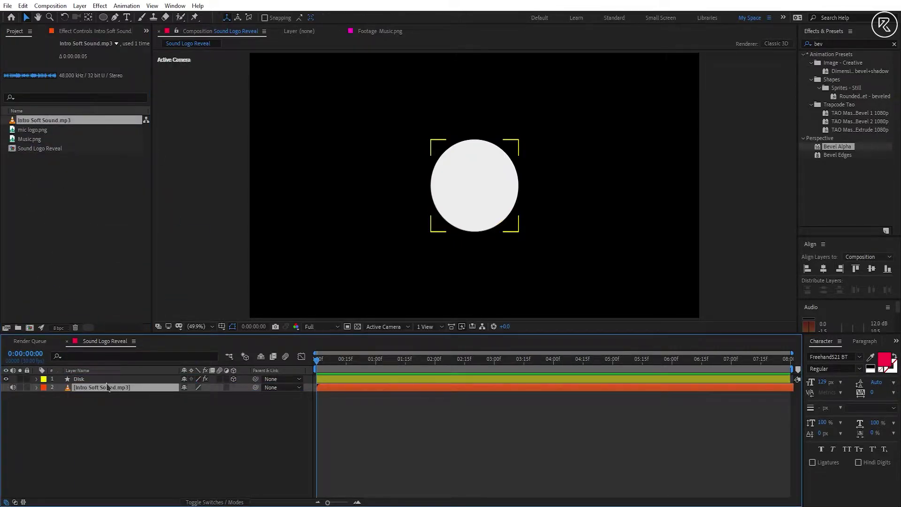
pyautogui.press('l')
pyautogui.press('l')
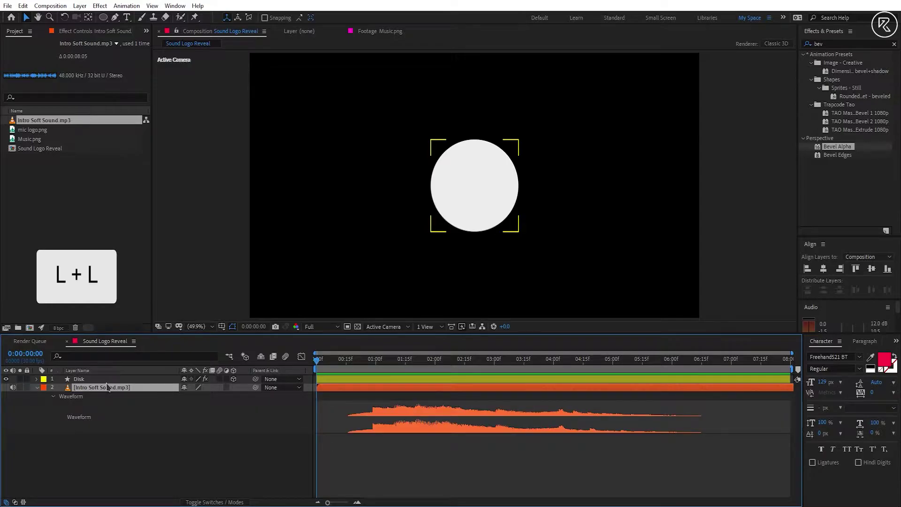
pyautogui.press('space')
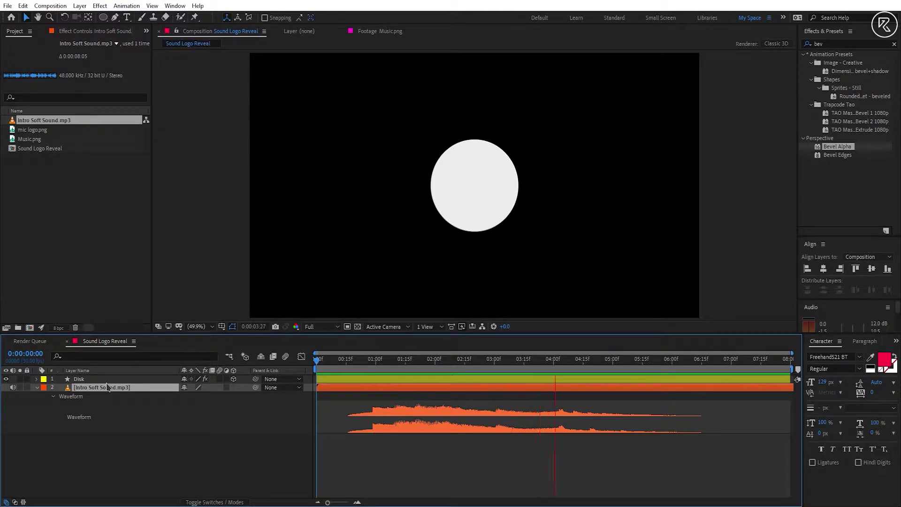
pyautogui.press('space')
# Duplicate the Disk layer and rename the copy to Ring 1
pyautogui.hotkey('ctrl', 'd')
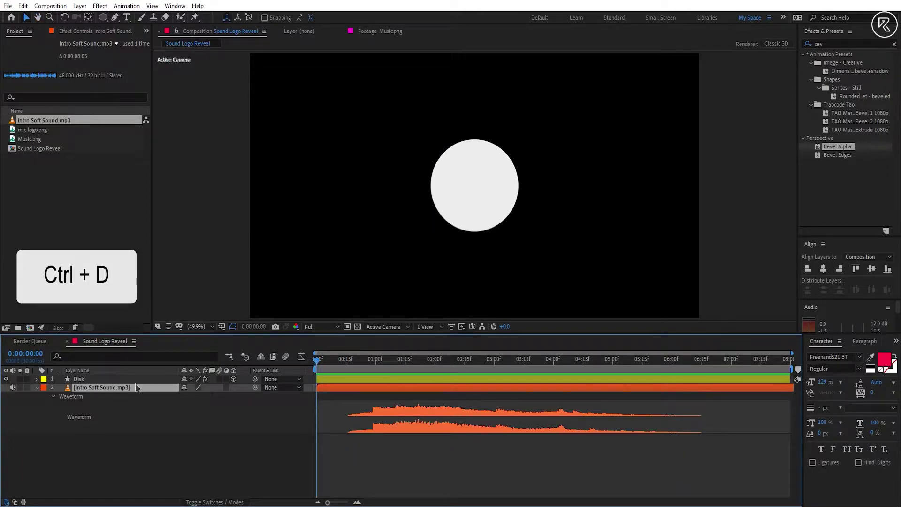
pyautogui.click(136, 379)
pyautogui.hotkey('ctrl', 'd')
pyautogui.rightClick(134, 379)
pyautogui.click(160, 364)
pyautogui.write('Ring')
pyautogui.press('Return')
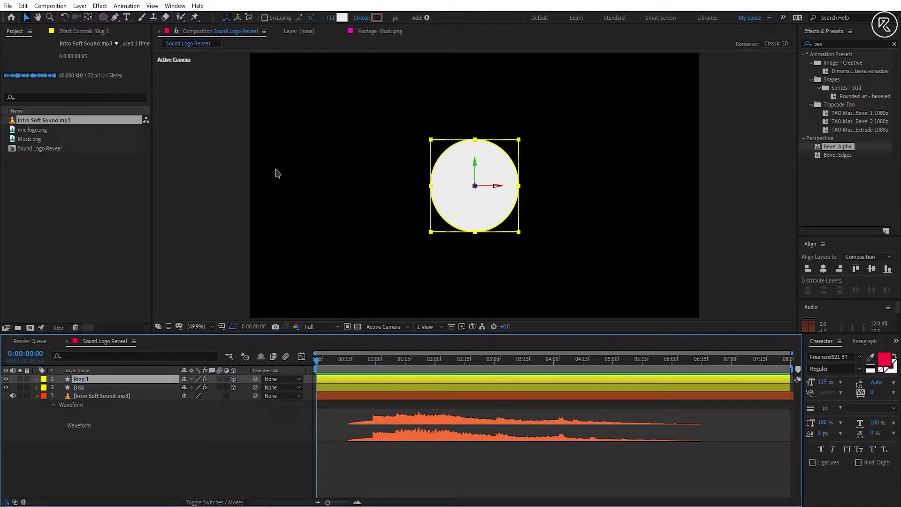
# Remove Ring 1's fill and give it a solid stroke in the disk's colour, ECECEC
pyautogui.click(331, 18)
pyautogui.click(428, 297)
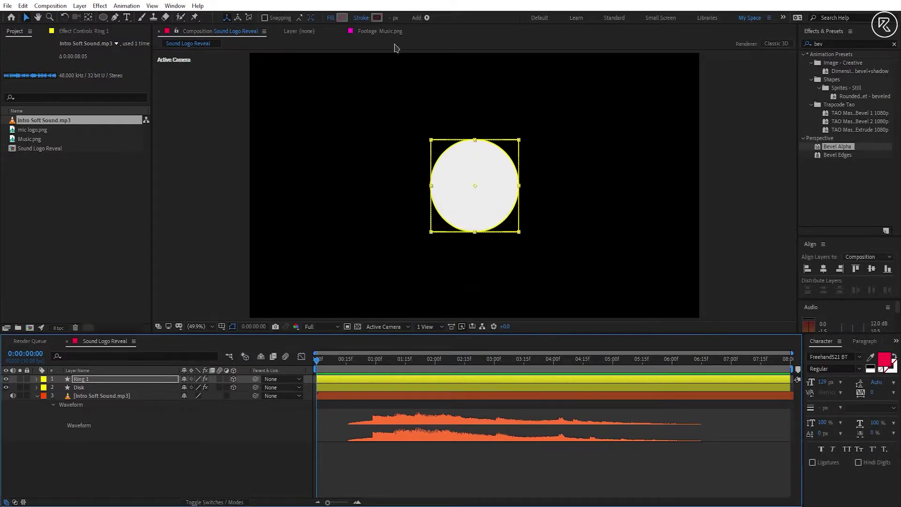
pyautogui.click(377, 18)
pyautogui.click(690, 274)
pyautogui.click(494, 167)
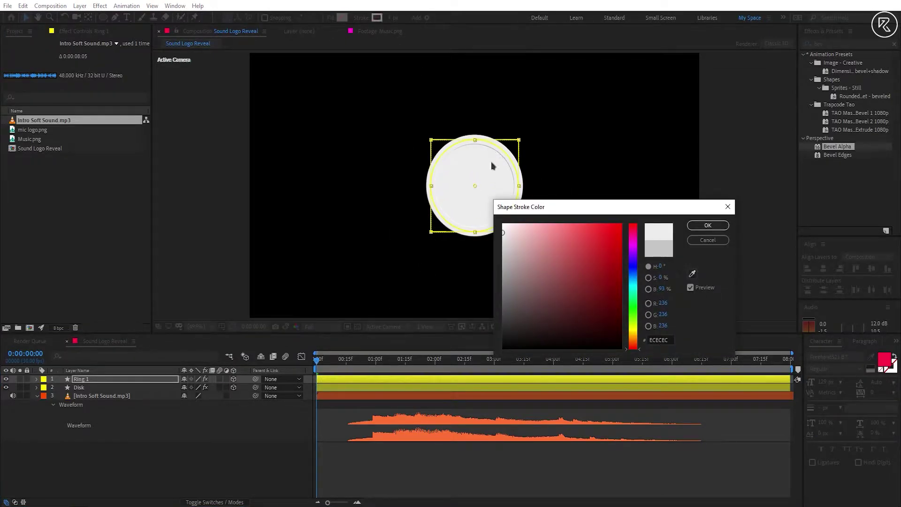
pyautogui.click(707, 225)
# Scale Ring 1 to 85% and set its stroke width to 60 px
pyautogui.press('s')
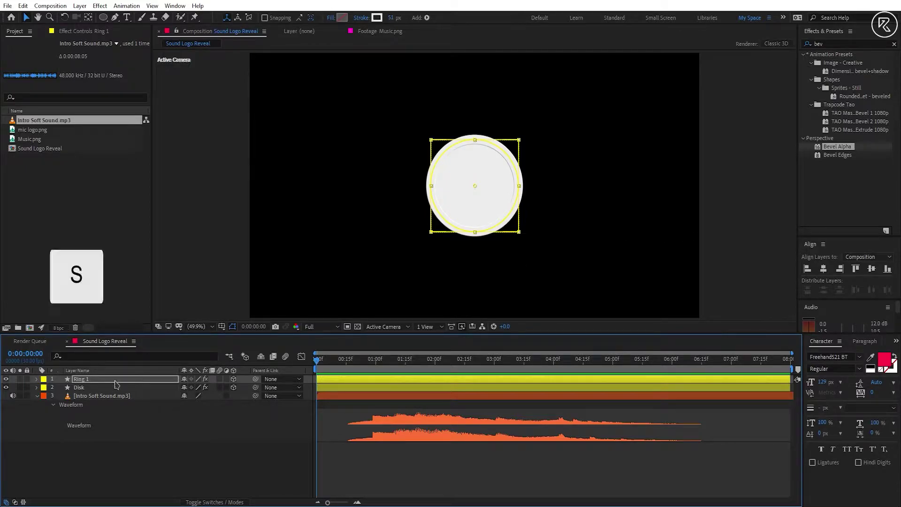
pyautogui.click(117, 380)
pyautogui.press('s')
pyautogui.click(219, 387)
pyautogui.write('85')
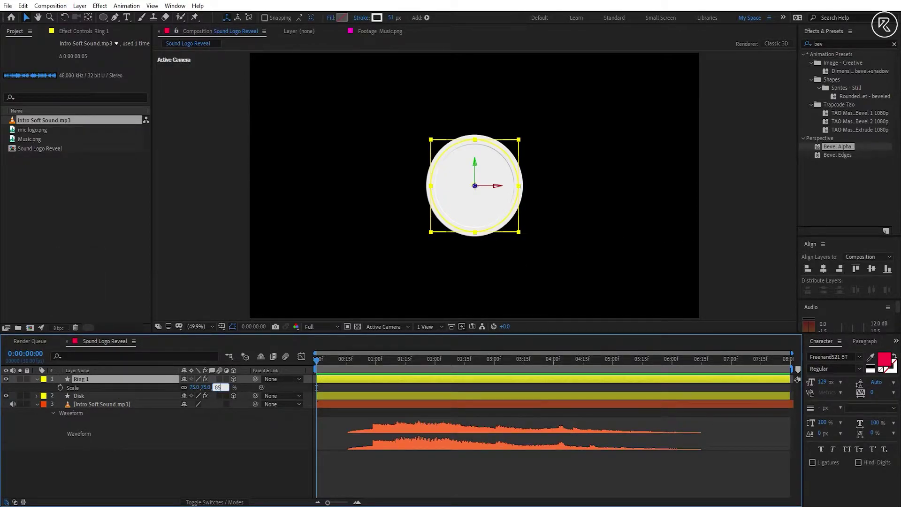
pyautogui.press('Return')
pyautogui.moveTo(392, 18); pyautogui.dragTo(390, 20)
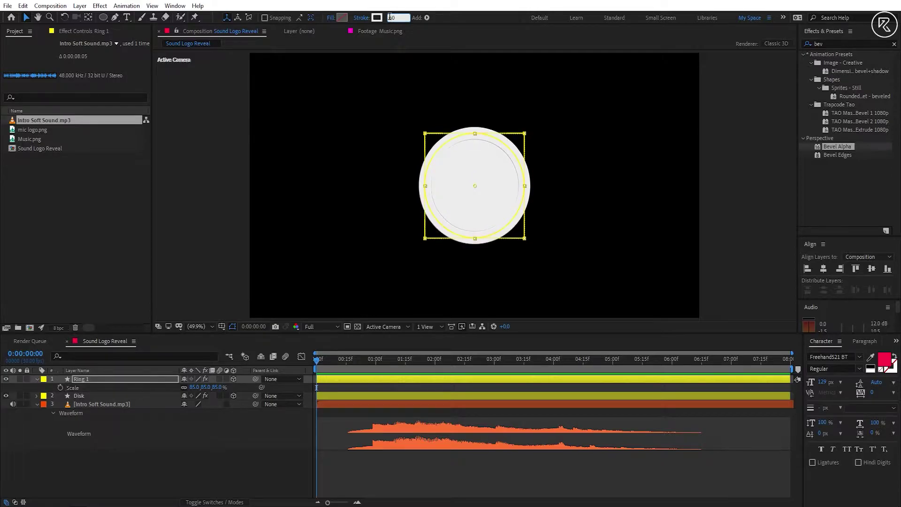
# Duplicate Ring 1 and scale the copy, Ring 2, to 105%
pyautogui.click(141, 385)
pyautogui.hotkey('ctrl', 'd')
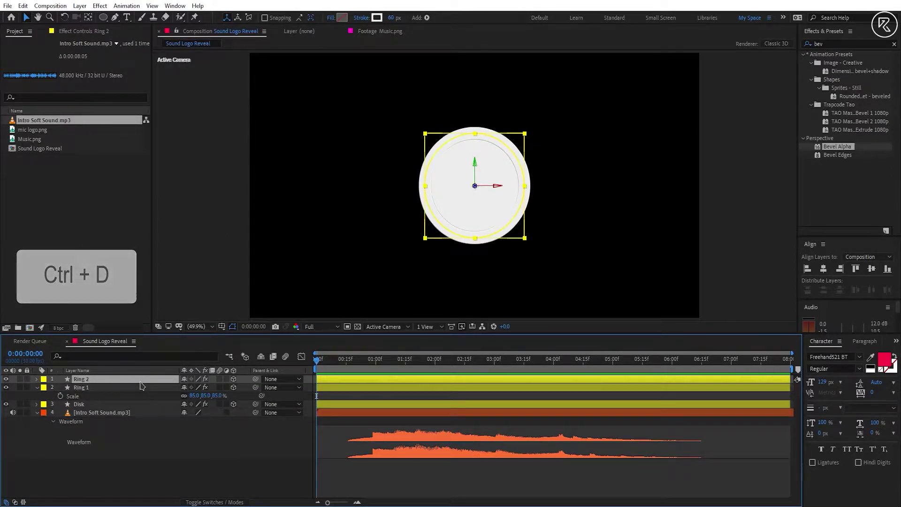
pyautogui.press('s')
pyautogui.click(219, 387)
pyautogui.write('105')
pyautogui.press('Return')
# Set Ring 2's stroke width to 50 px and preview the composition
pyautogui.click(393, 18)
pyautogui.write('5')
pyautogui.press('Return')
pyautogui.write('0')
pyautogui.press('Return')
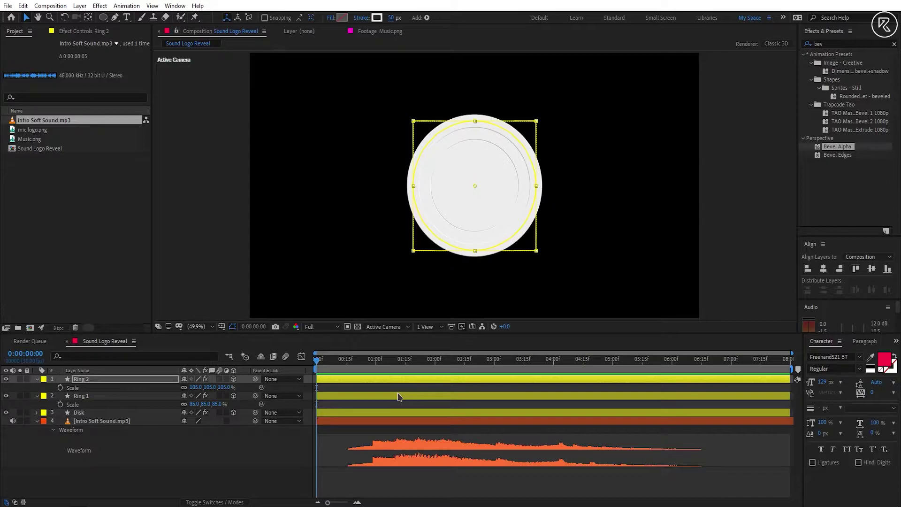
pyautogui.press('space')
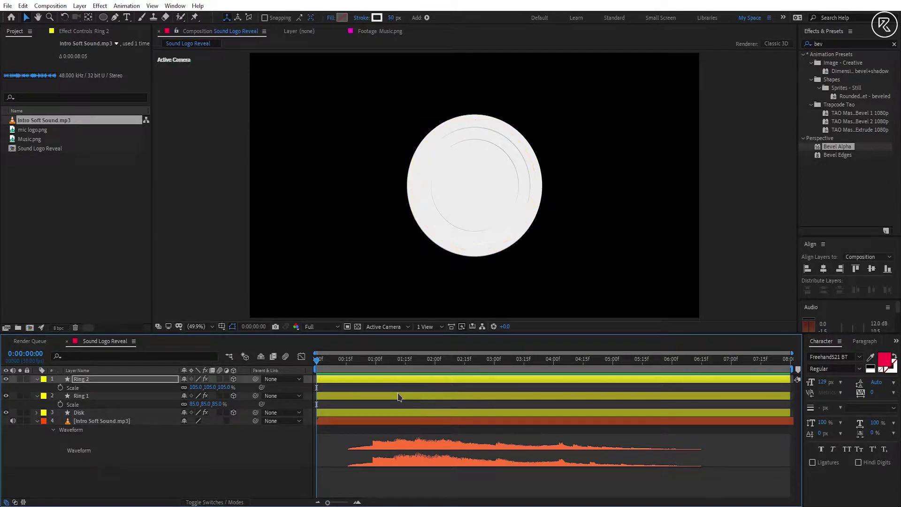
# Reveal Ring 2's Position at 0:00:00:27 and show the composition in a horizontal two-view layout
pyautogui.press('space')
pyautogui.click(371, 361)
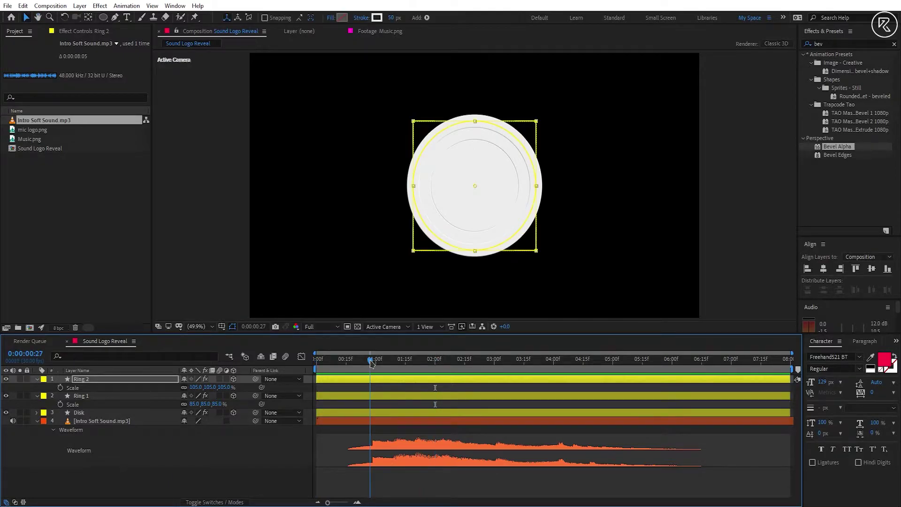
pyautogui.press('p')
pyautogui.click(438, 327)
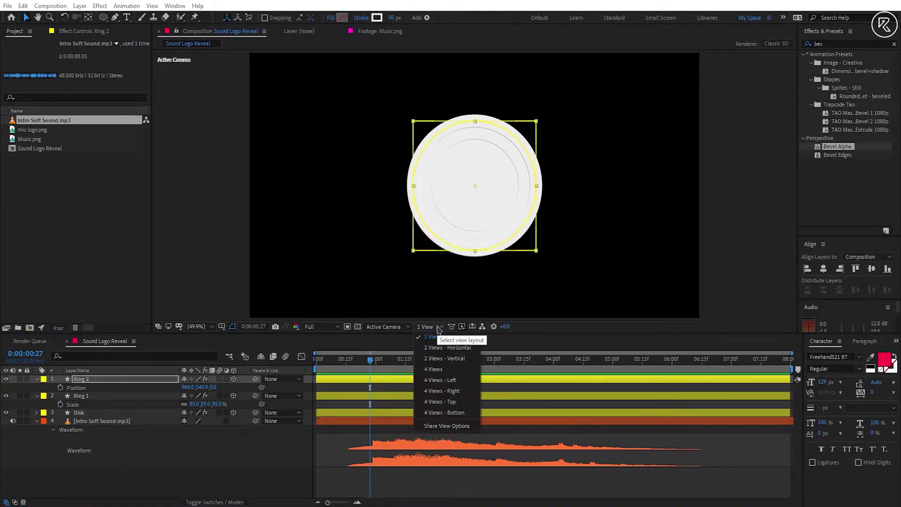
pyautogui.click(436, 348)
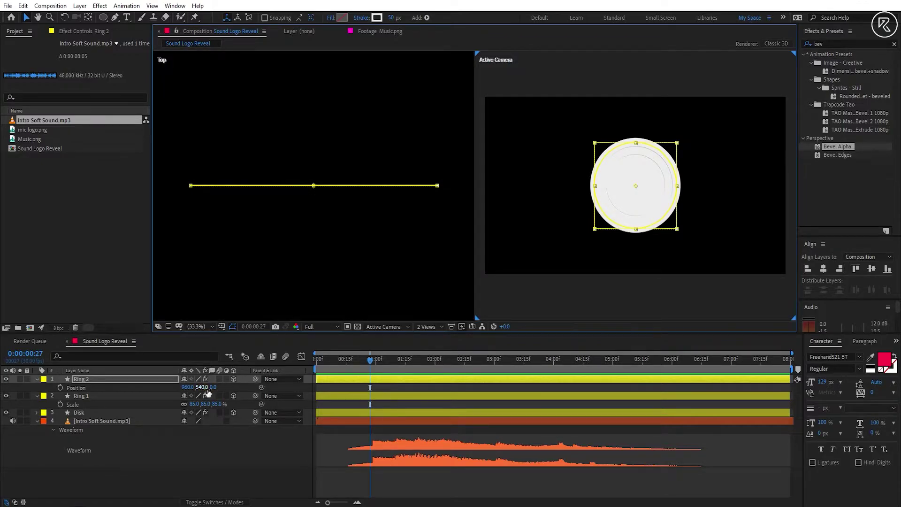
# Start Position keyframes on Ring 2 at 0:00:00:27 and set its Z position to 30 at 0:00:01:00
pyautogui.moveTo(214, 387)
pyautogui.mouseDown()
pyautogui.moveTo(229, 388)
pyautogui.moveTo(223, 398)
pyautogui.mouseUp()
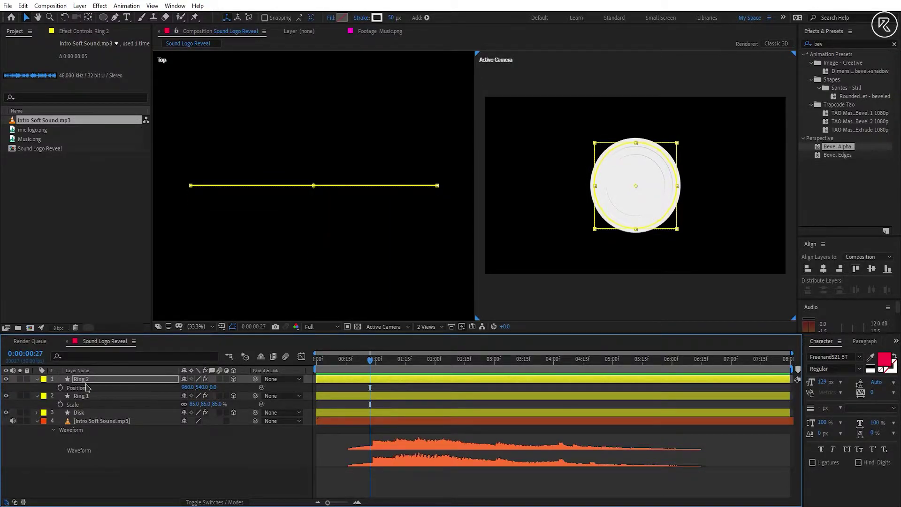
pyautogui.click(60, 388)
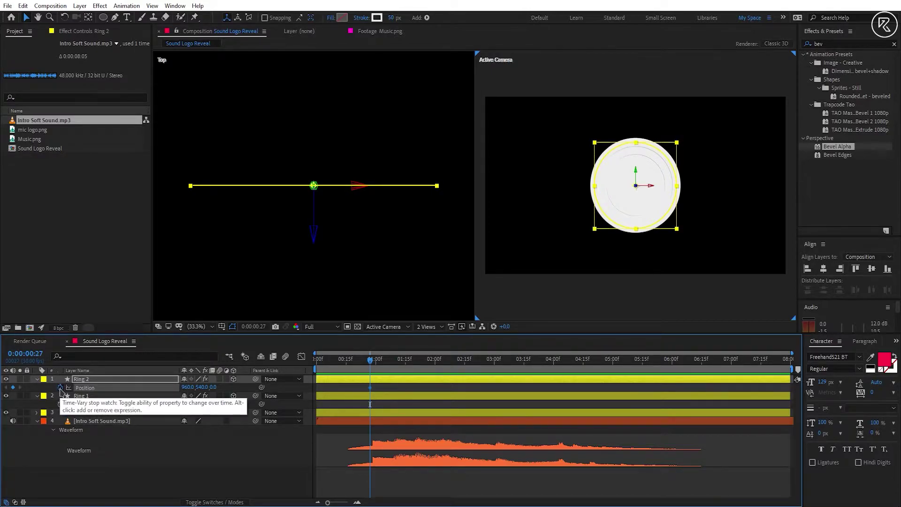
pyautogui.moveTo(370, 361); pyautogui.dragTo(376, 365)
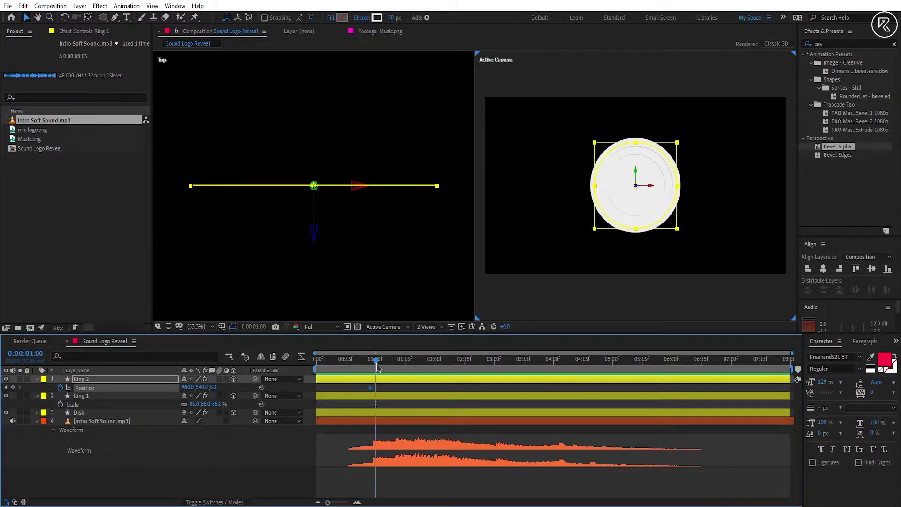
pyautogui.click(213, 387)
pyautogui.write('30')
pyautogui.press('Return')
# Set Ring 2's Z position to -15 at 0:00:01:07 and to 0 two frames further on
pyautogui.moveTo(376, 362); pyautogui.dragTo(390, 361)
pyautogui.click(214, 386)
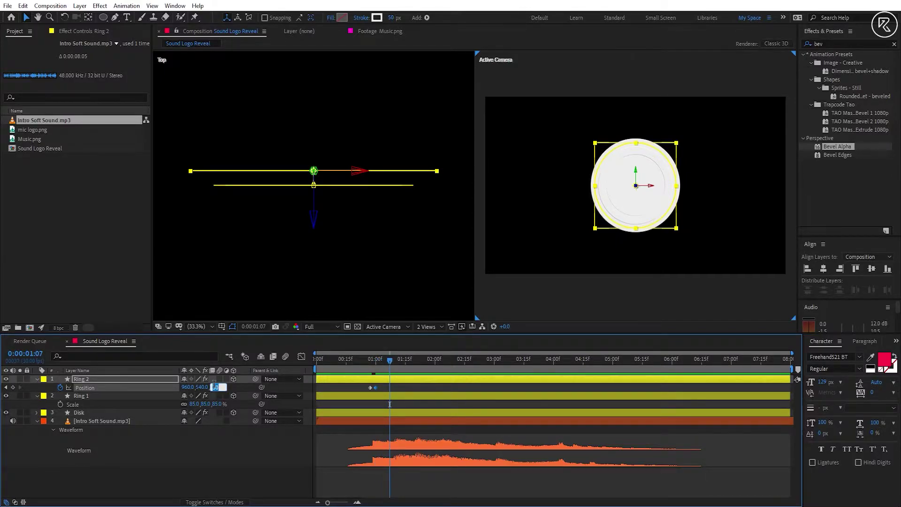
pyautogui.write('-15')
pyautogui.press('Return')
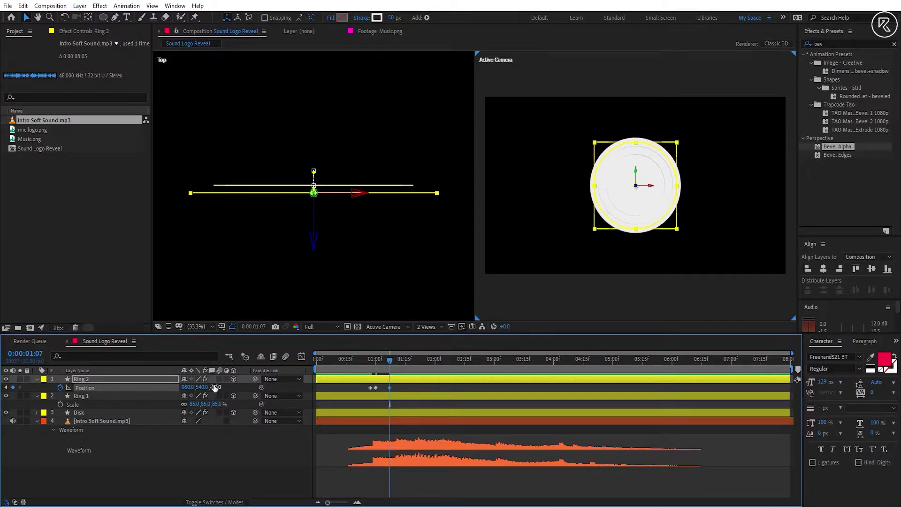
pyautogui.moveTo(391, 365); pyautogui.dragTo(395, 367)
pyautogui.click(217, 387)
pyautogui.press('Return')
# Preview Ring 2's first movement from 0:00:00:27
pyautogui.moveTo(393, 361); pyautogui.dragTo(371, 368)
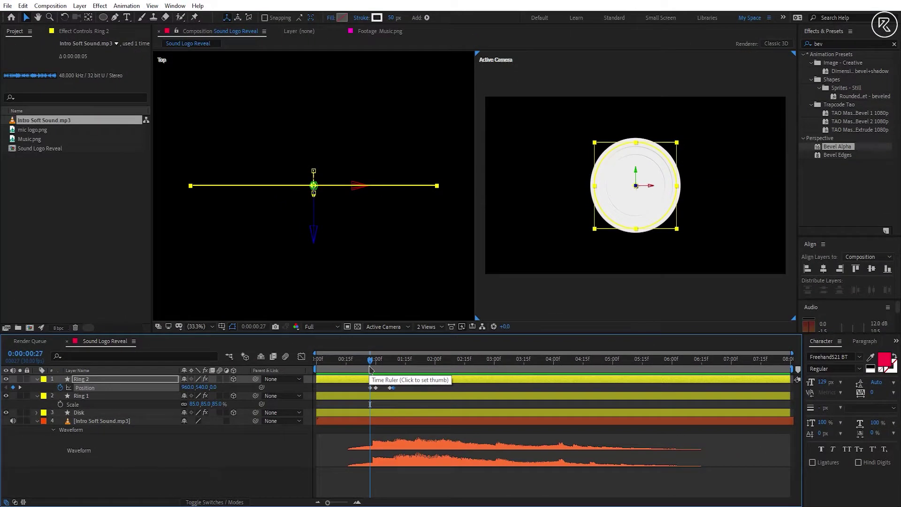
pyautogui.click(370, 369)
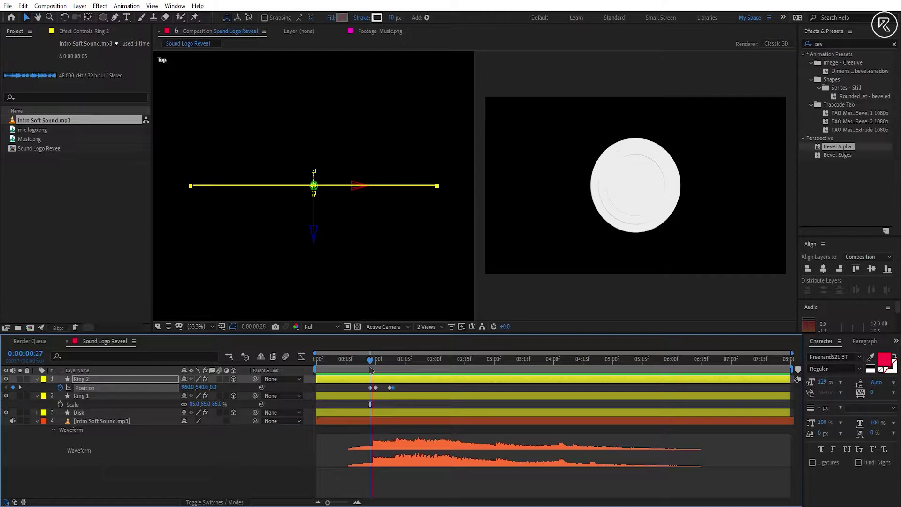
pyautogui.press('space')
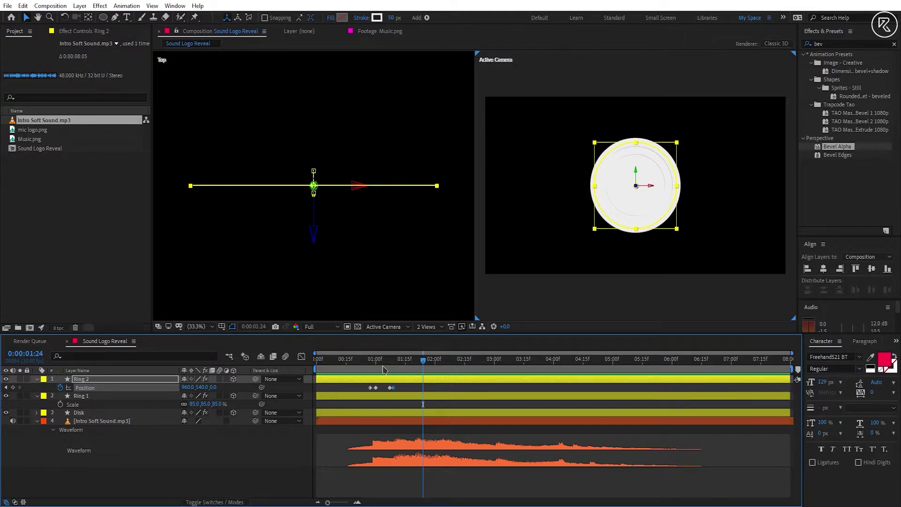
# Set Ring 2's Z position to 30 shortly after its last keyframe and to -15 at 0:00:01:17
pyautogui.moveTo(384, 369); pyautogui.dragTo(401, 368)
pyautogui.press('=')
pyautogui.click(13, 387)
pyautogui.click(213, 391)
pyautogui.write('30')
pyautogui.press('Return')
pyautogui.moveTo(402, 361); pyautogui.dragTo(422, 363)
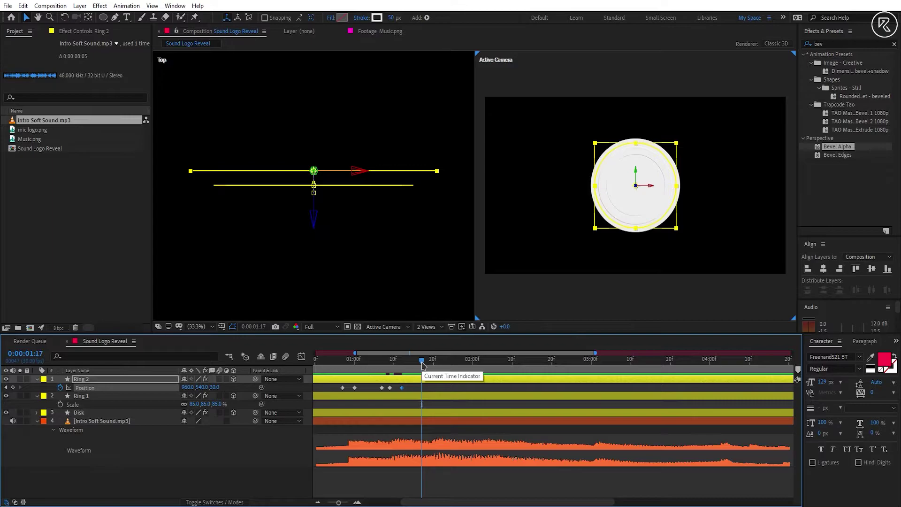
pyautogui.click(216, 387)
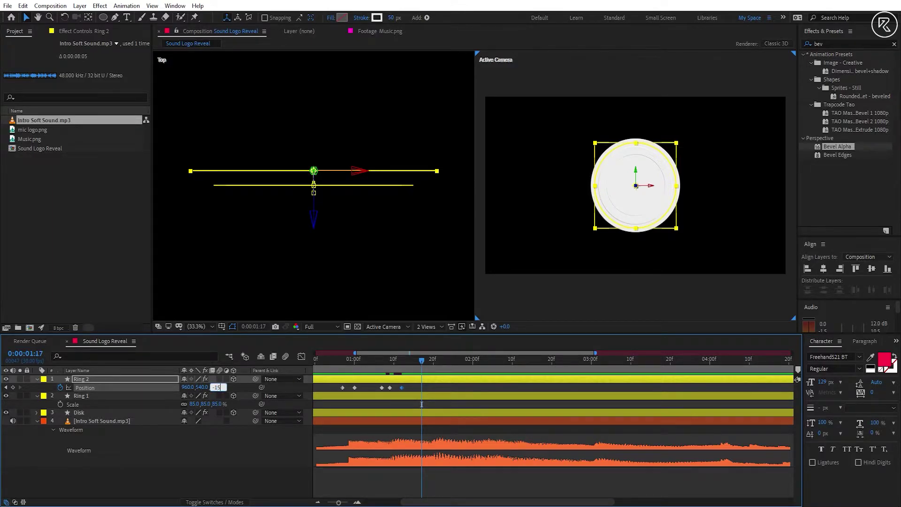
pyautogui.press('Return')
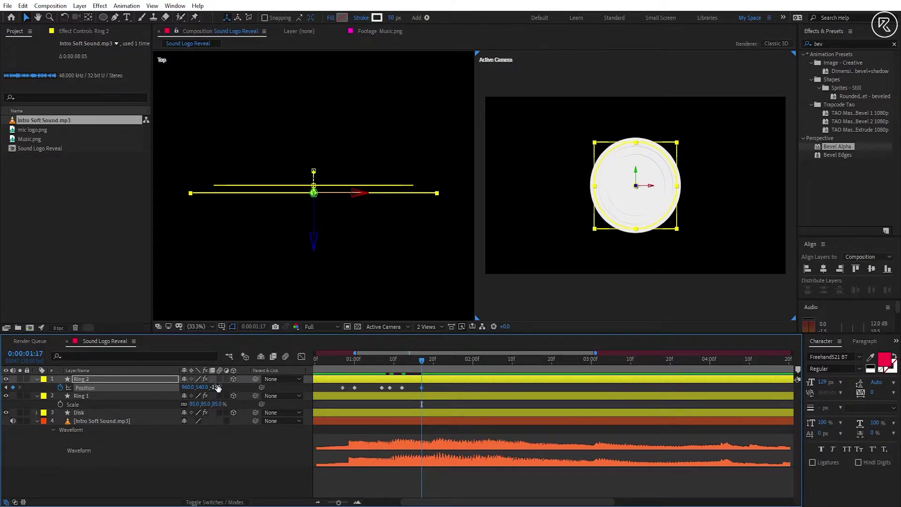
# Add more Ring 2 Z position keyframes along the waveform after 0:00:01:17, moving between 30 and -15
pyautogui.click(430, 362)
pyautogui.press('Return')
pyautogui.moveTo(436, 365); pyautogui.dragTo(463, 365)
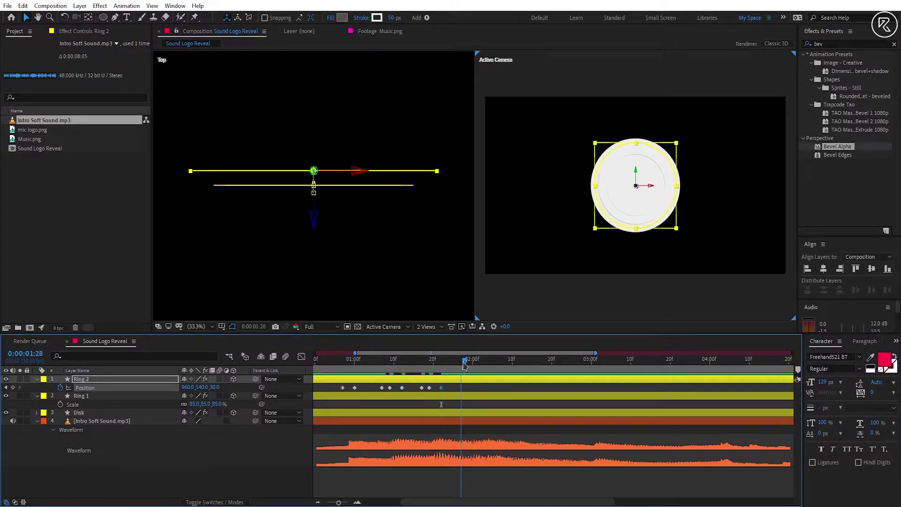
pyautogui.press('Return')
pyautogui.click(536, 360)
pyautogui.moveTo(477, 360); pyautogui.dragTo(712, 365)
pyautogui.click(212, 387)
pyautogui.write('30')
pyautogui.press('Return')
pyautogui.click(214, 387)
pyautogui.write('-20')
pyautogui.press('Return')
# Continue Ring 2's Z position keyframes along the waveform to just before 0:00:04:00, alternating 0 and 30 and ending at 0
pyautogui.click(214, 387)
pyautogui.write('0')
pyautogui.press('Return')
pyautogui.click(214, 387)
pyautogui.write('30')
pyautogui.press('Return')
pyautogui.click(214, 387)
pyautogui.write('0')
pyautogui.press('Return')
pyautogui.press('Return')
pyautogui.click(213, 387)
pyautogui.write('0')
pyautogui.press('Return')
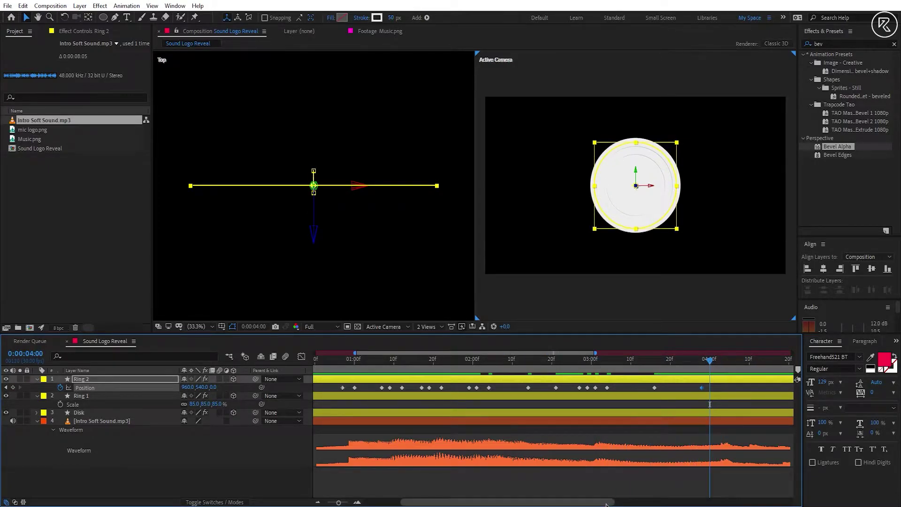
# Set Ring 2's Z position to -110 at 0:00:04:00, followed by keyframes of 0, 30 and 0 before 0:00:04:19
pyautogui.hscroll(3, 712, 365)
pyautogui.click(213, 388)
pyautogui.write('-110')
pyautogui.press('Return')
pyautogui.click(214, 387)
pyautogui.moveTo(559, 366); pyautogui.dragTo(637, 366)
pyautogui.write('0')
pyautogui.press('Return')
pyautogui.click(213, 387)
pyautogui.write('30')
pyautogui.click(214, 387)
pyautogui.write('0')
pyautogui.press('Return')
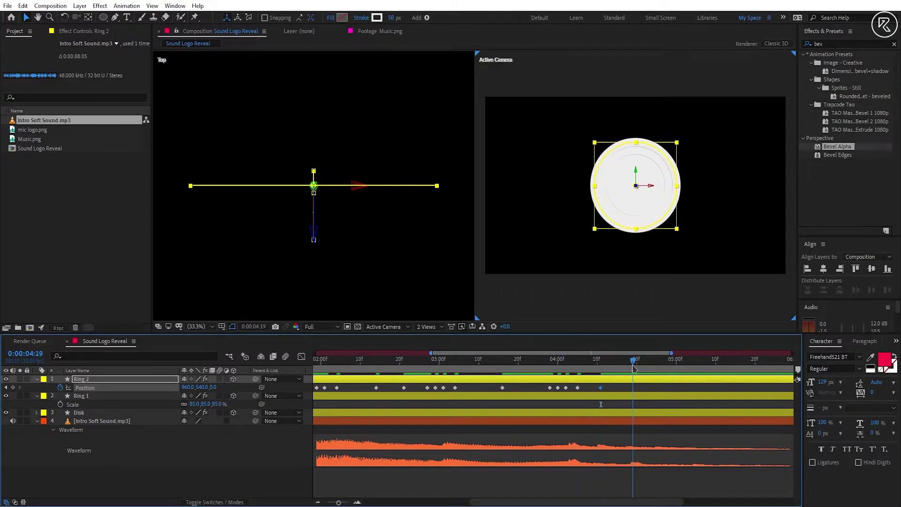
# Keyframe Ring 2's Z position at -13 around 0:00:04:19 and return it to 0 just before 0:00:05:00
pyautogui.click(213, 387)
pyautogui.write('-13')
pyautogui.press('Return')
pyautogui.press('pagedown')
pyautogui.press('pagedown')
pyautogui.moveTo(214, 388); pyautogui.dragTo(215, 387)
pyautogui.moveTo(653, 364); pyautogui.dragTo(685, 371)
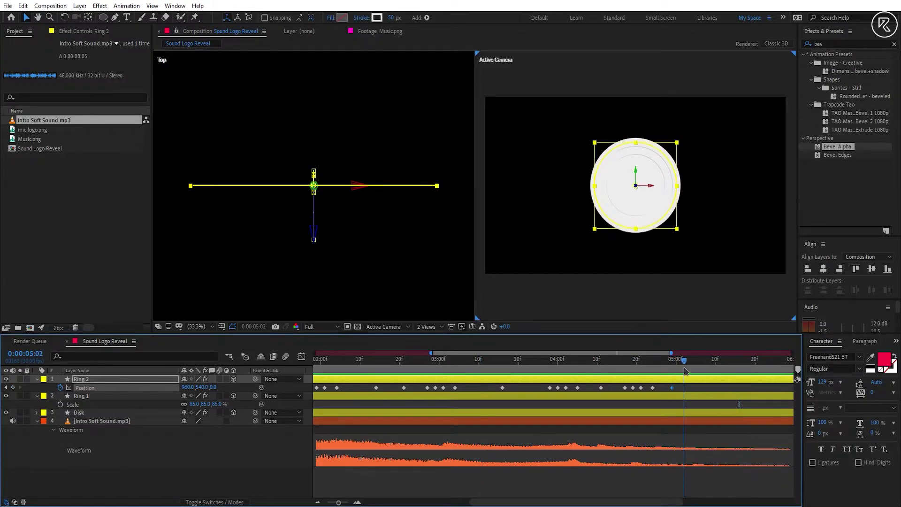
# Set Ring 2's Z position to -10 and 10 just after 0:00:05:00 and to 0 at 0:00:05:19
pyautogui.write('-10')
pyautogui.press('Return')
pyautogui.moveTo(214, 387); pyautogui.dragTo(216, 387)
pyautogui.moveTo(688, 362); pyautogui.dragTo(751, 370)
pyautogui.click(213, 387)
pyautogui.write('10')
pyautogui.press('Return')
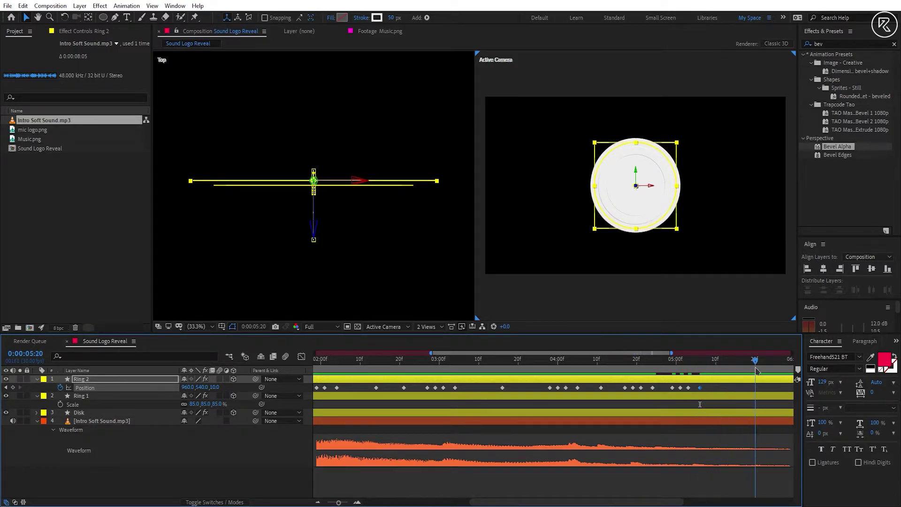
pyautogui.moveTo(221, 388); pyautogui.dragTo(216, 388)
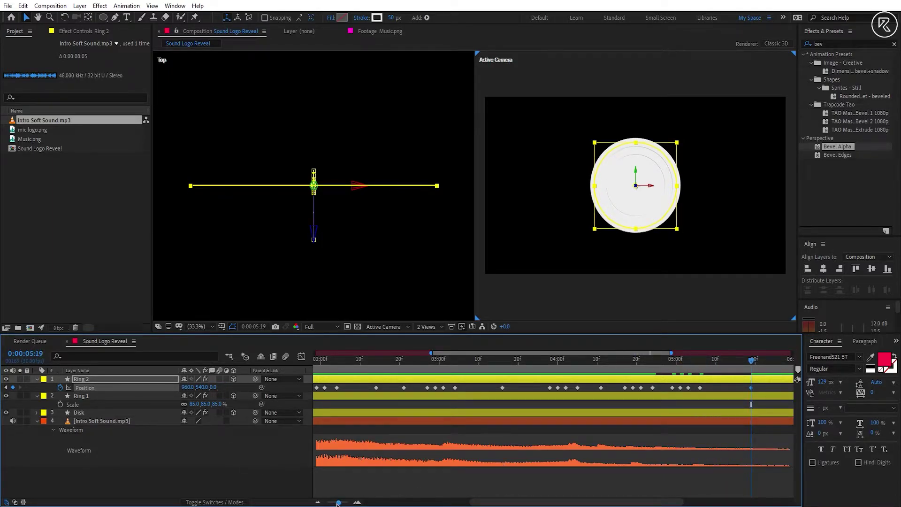
# Preview Ring 2's full position animation with the sound from 0:00:00:17
pyautogui.moveTo(336, 504); pyautogui.dragTo(316, 503)
pyautogui.moveTo(416, 360); pyautogui.dragTo(350, 361)
pyautogui.click(484, 482)
pyautogui.press('space')
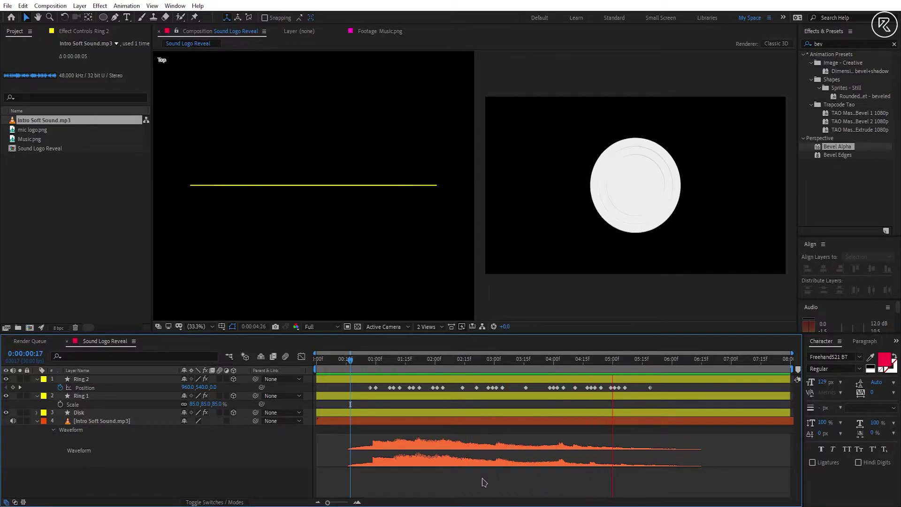
pyautogui.press('space')
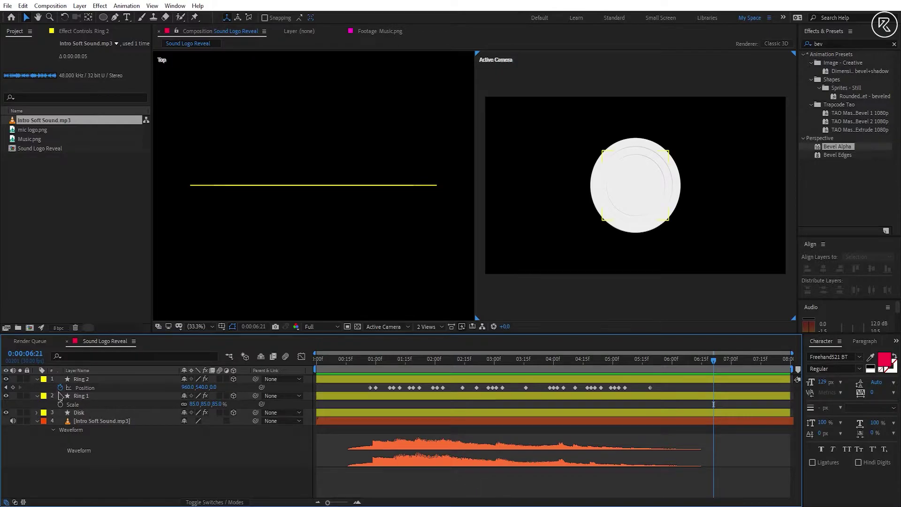
# Expand all of Ring 2's transform properties and start Orientation keyframes at 0:00:00:25
pyautogui.click(38, 380)
pyautogui.click(38, 380)
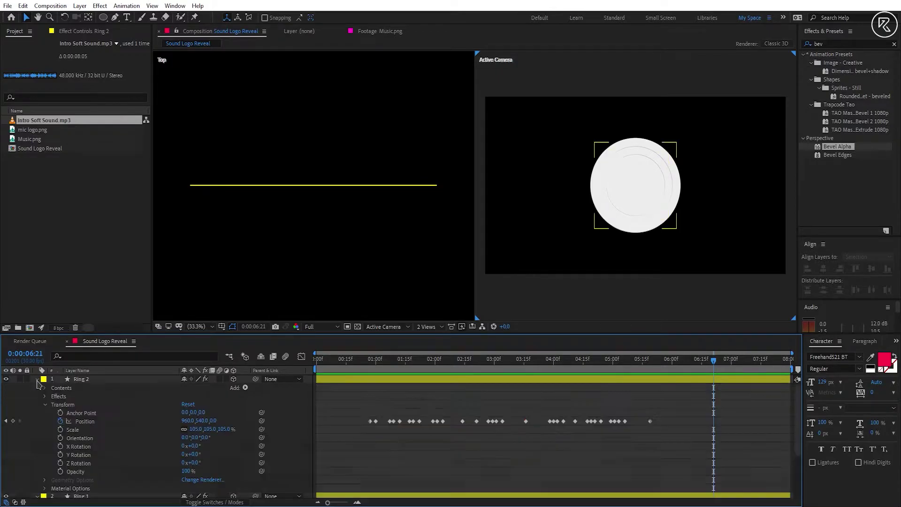
pyautogui.moveTo(185, 441)
pyautogui.mouseDown()
pyautogui.moveTo(195, 436)
pyautogui.moveTo(183, 439)
pyautogui.mouseUp()
pyautogui.moveTo(368, 365); pyautogui.dragTo(366, 364)
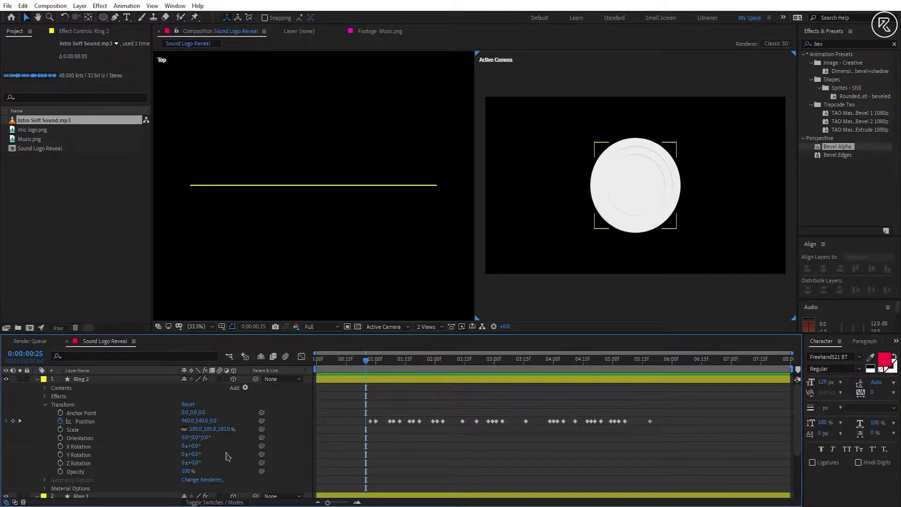
pyautogui.click(60, 438)
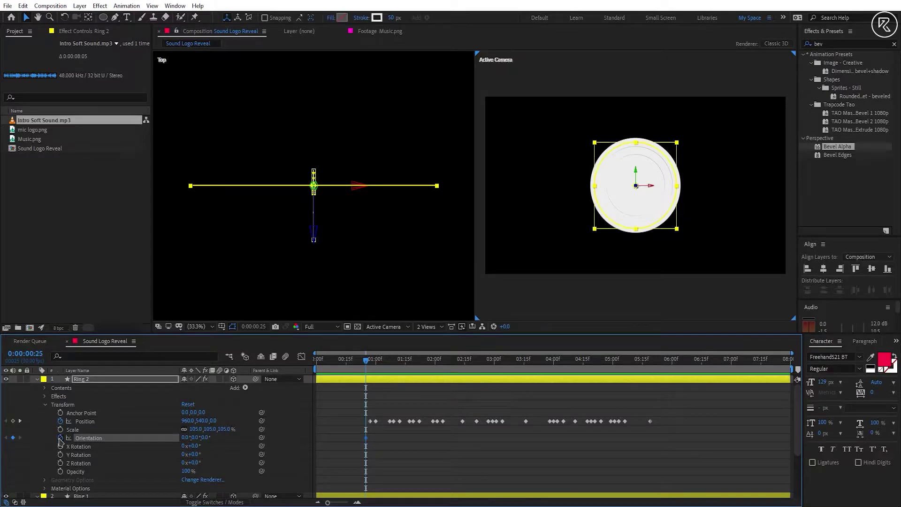
# Set Ring 2's X orientation to 355° at 0:00:01:00
pyautogui.click(376, 362)
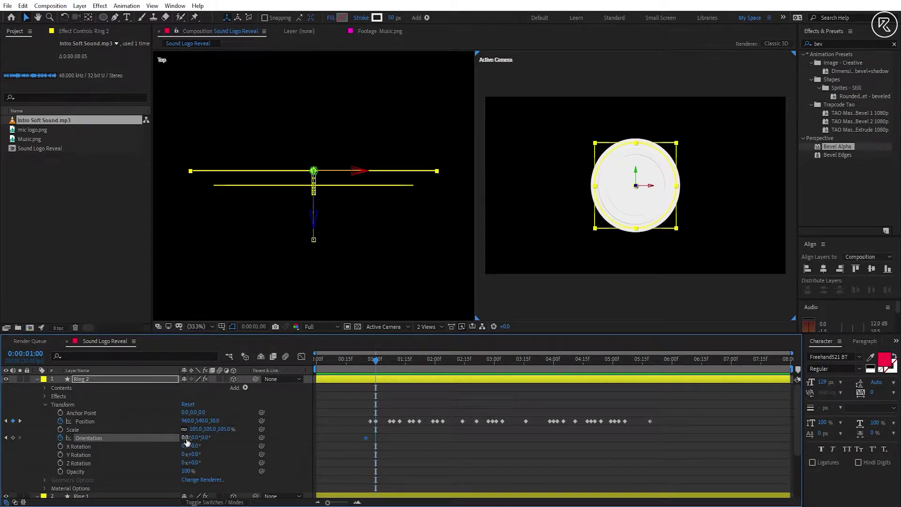
pyautogui.moveTo(185, 438); pyautogui.dragTo(180, 438)
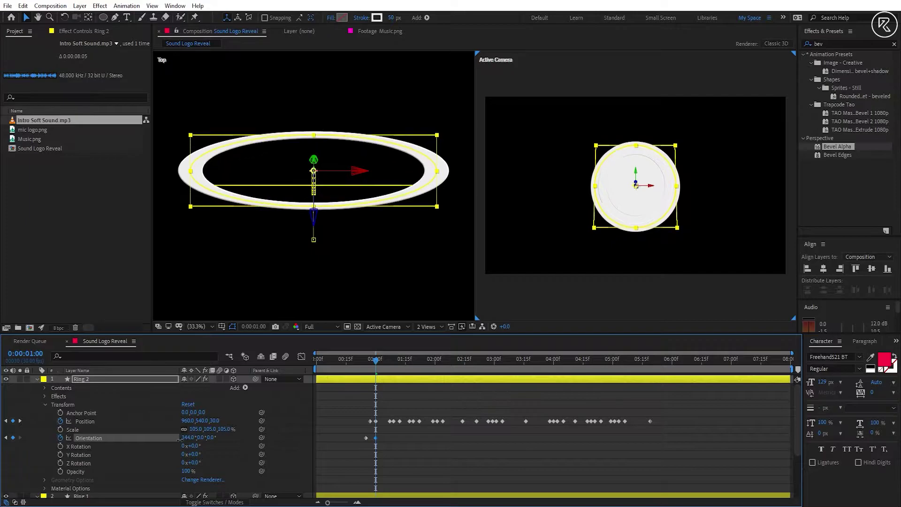
pyautogui.click(187, 437)
pyautogui.write('355')
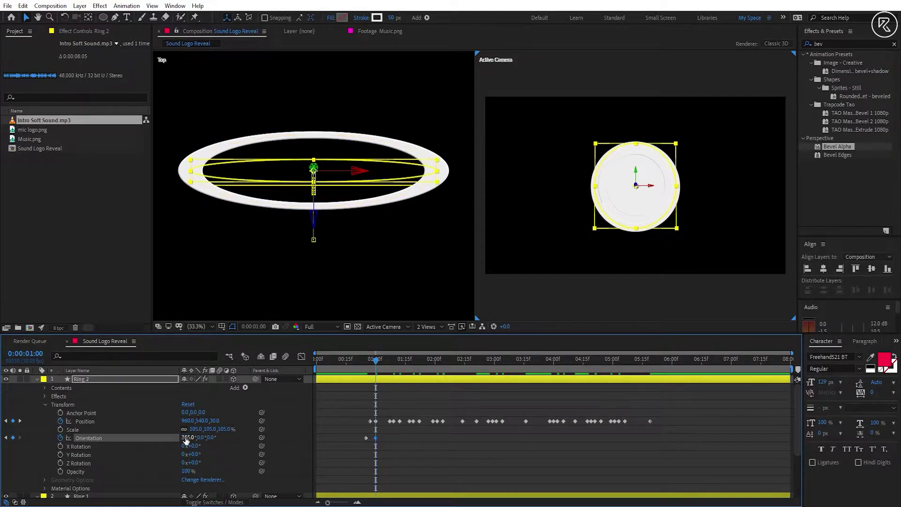
pyautogui.press('Return')
# Set Ring 2's X orientation to 0° at 0:00:01:07 and add another 0° Orientation keyframe at 0:00:03:04
pyautogui.moveTo(375, 361); pyautogui.dragTo(391, 363)
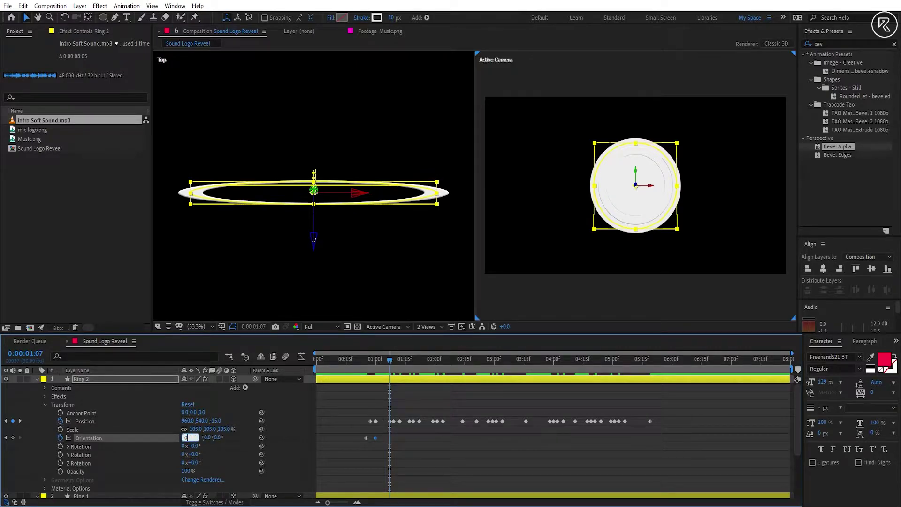
pyautogui.press('Return')
pyautogui.moveTo(446, 368); pyautogui.dragTo(504, 366)
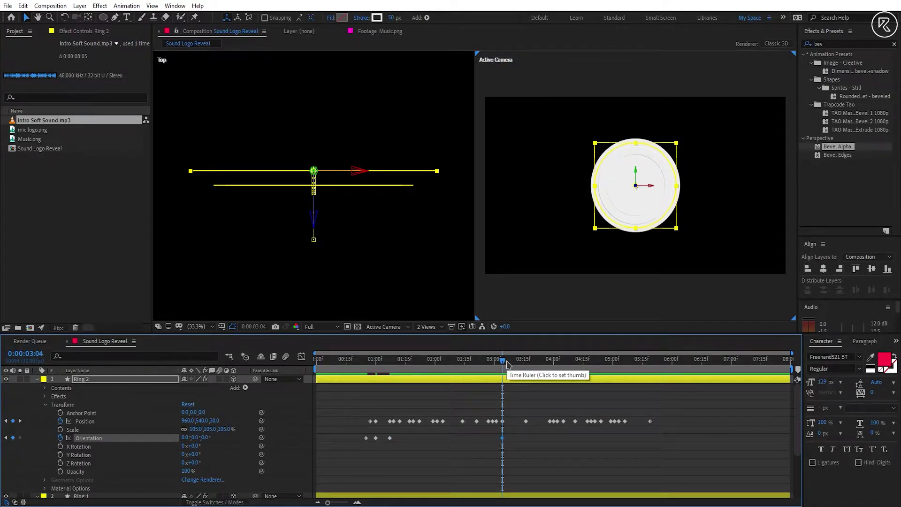
# Add Ring 2 Orientation keyframes from 0:00:03:16 to just before 0:00:06:00, ending at 0°, and preview the animation in a single view
pyautogui.click(525, 363)
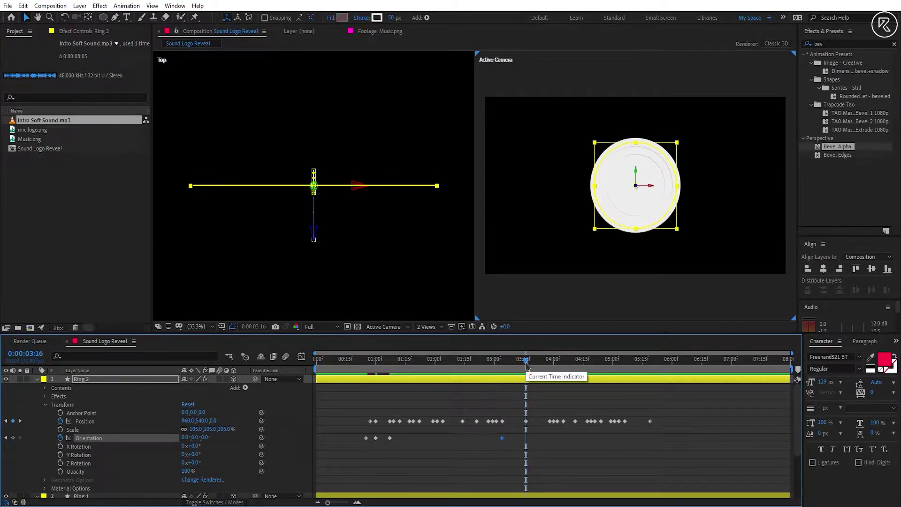
pyautogui.moveTo(533, 372); pyautogui.dragTo(668, 369)
pyautogui.moveTo(183, 438); pyautogui.dragTo(186, 438)
pyautogui.press('space')
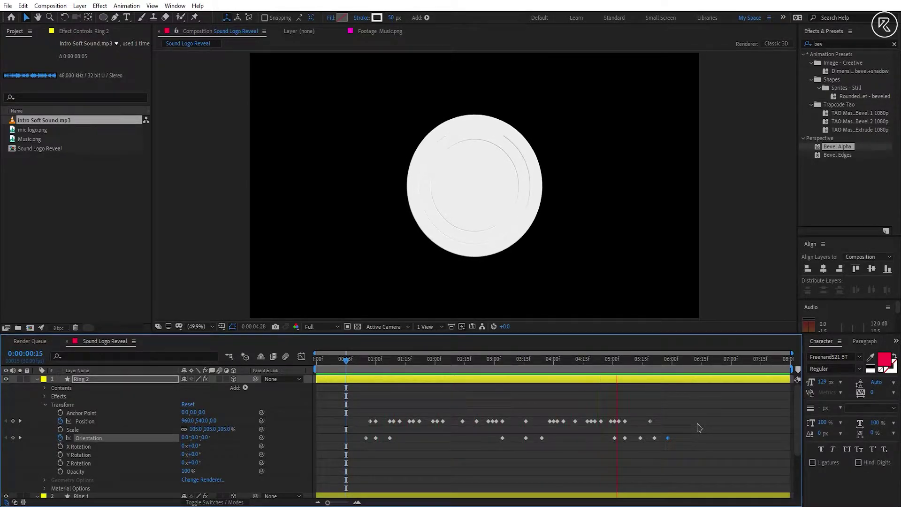
pyautogui.press('space')
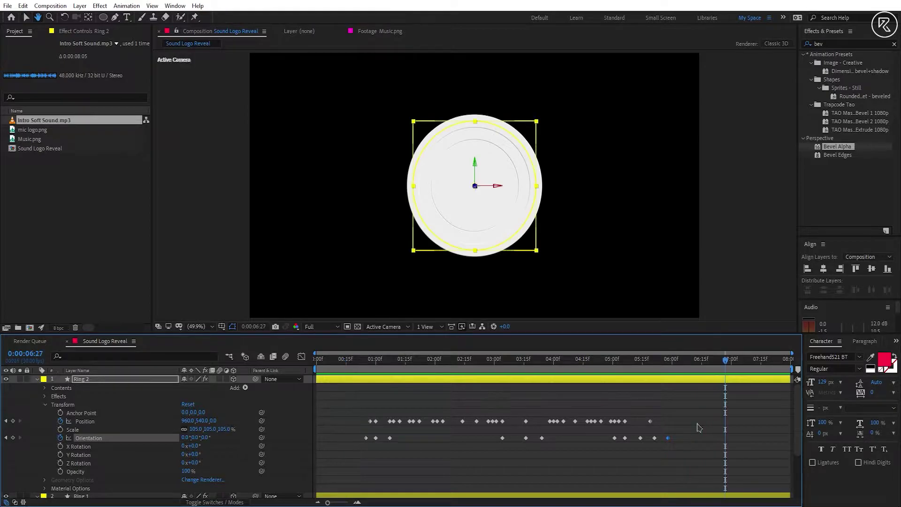
# Apply Easy Ease to all of Ring 2's Position and Orientation keyframes
pyautogui.moveTo(702, 407); pyautogui.dragTo(340, 457)
pyautogui.press('F9')
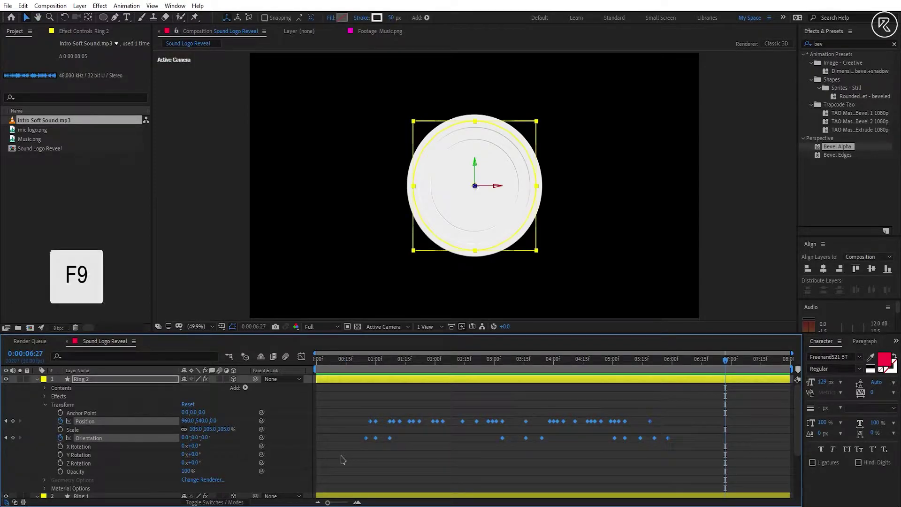
pyautogui.click(370, 390)
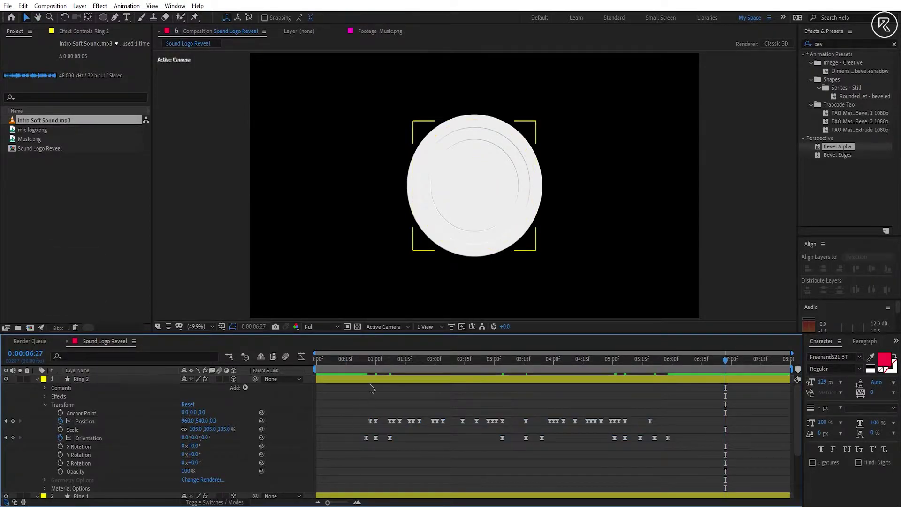
# Duplicate Ring 2 and set the copy's scale to 155%
pyautogui.click(372, 383)
pyautogui.press('u')
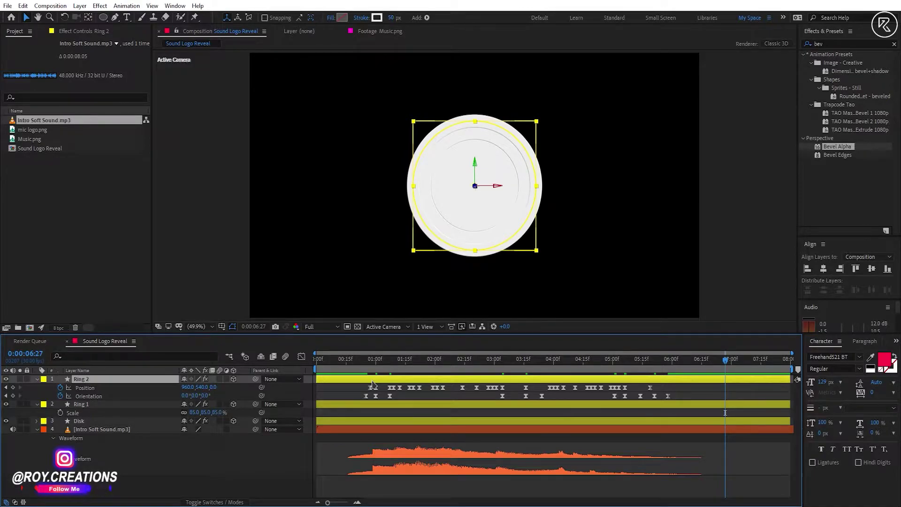
pyautogui.click(353, 366)
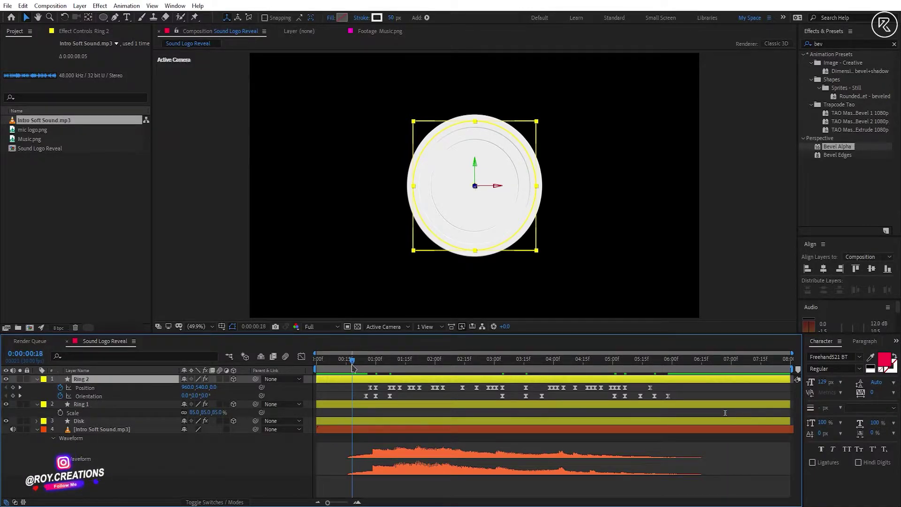
pyautogui.hotkey('ctrl', 'd')
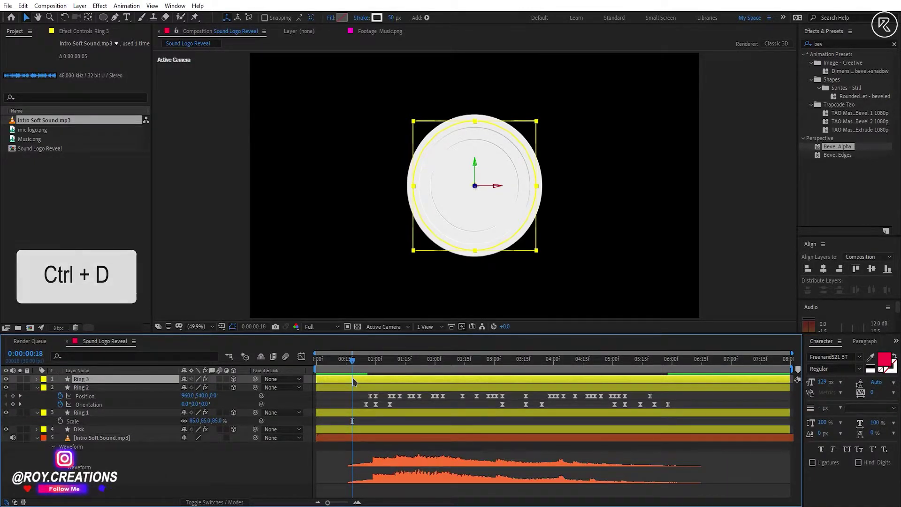
pyautogui.press('s')
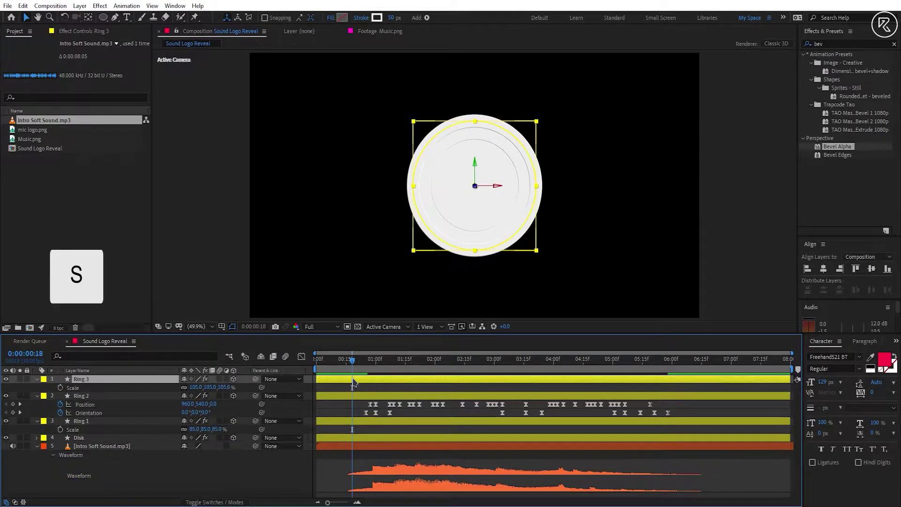
pyautogui.click(222, 387)
pyautogui.write('155')
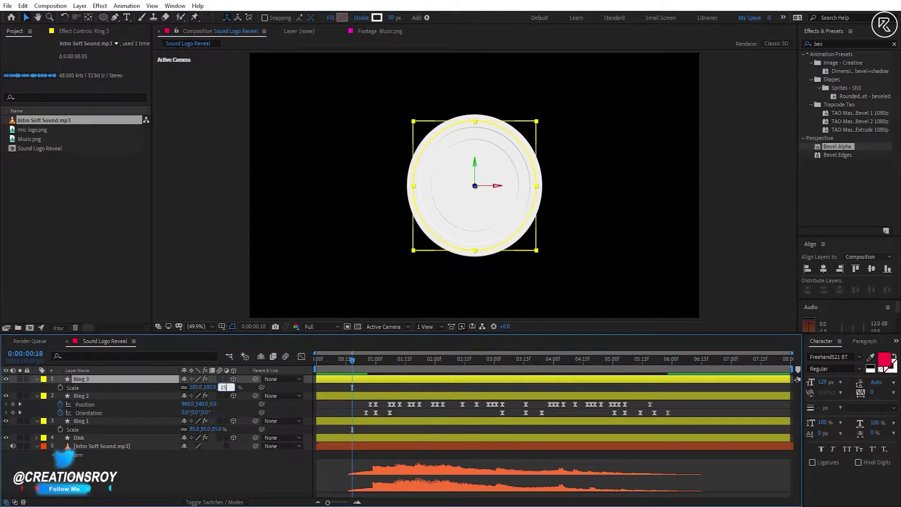
pyautogui.press('Return')
# Set Ring 3's stroke width to 130 px and shift its layer two frames later than Ring 2
pyautogui.click(392, 17)
pyautogui.write('1')
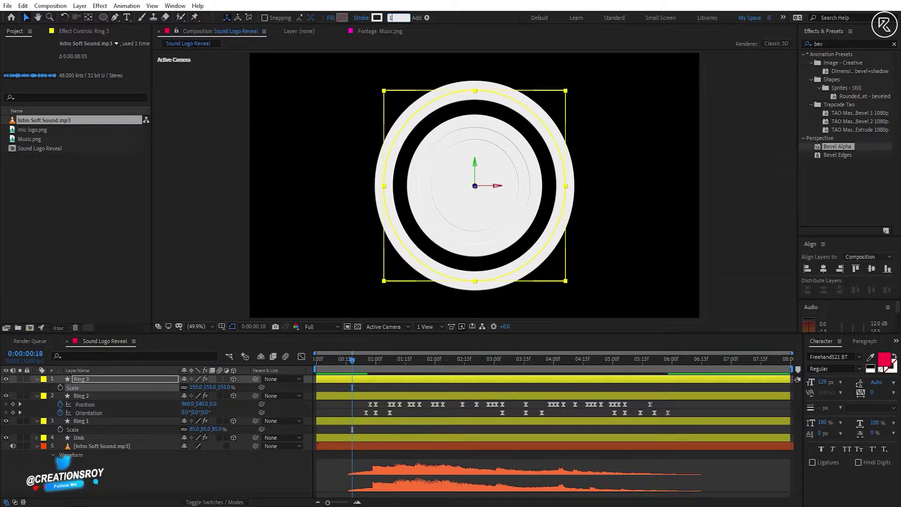
pyautogui.write('30u')
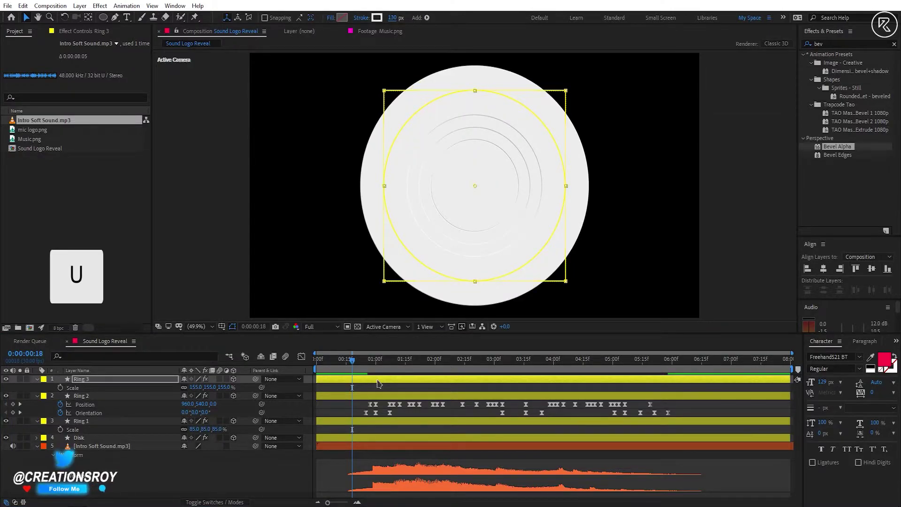
pyautogui.scroll(2, 379, 380)
pyautogui.click(375, 359)
pyautogui.moveTo(380, 379); pyautogui.dragTo(388, 381)
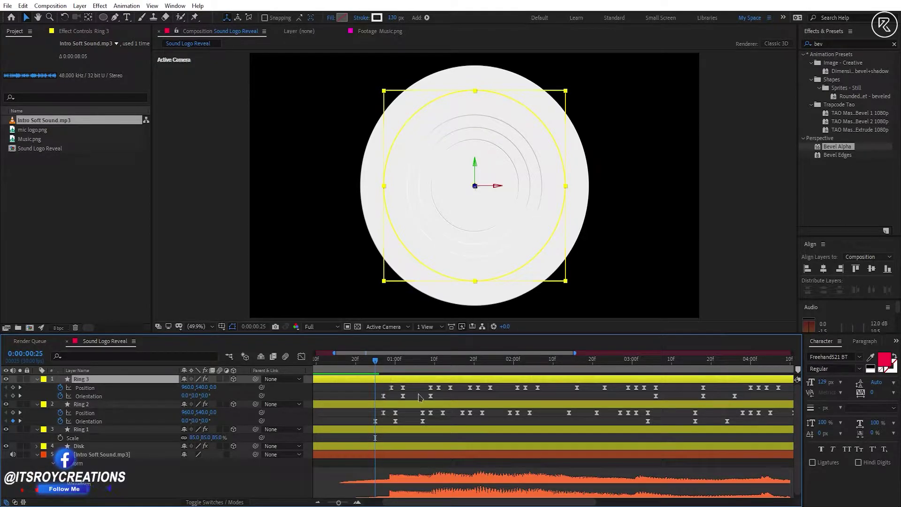
pyautogui.scroll(-2, 419, 398)
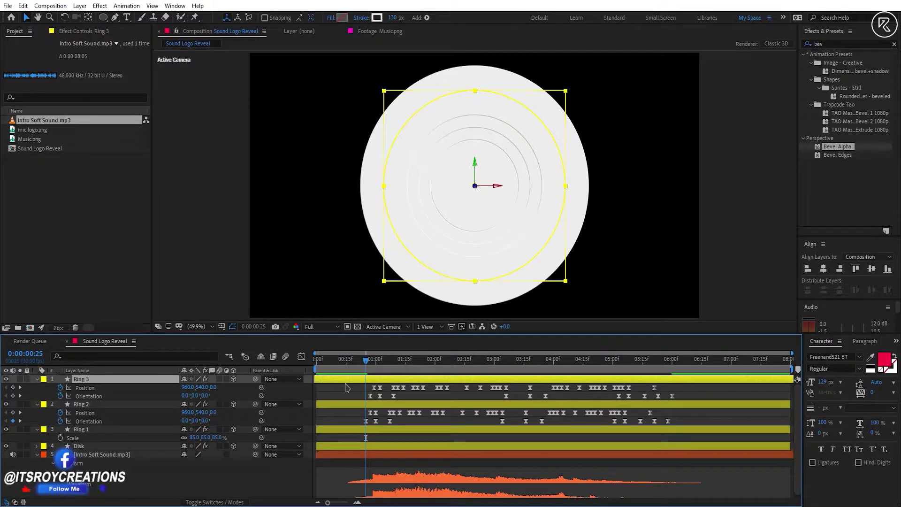
# Duplicate Ring 3 and set the copy's scale to 215%
pyautogui.hotkey('ctrl', 'd')
pyautogui.write('s')
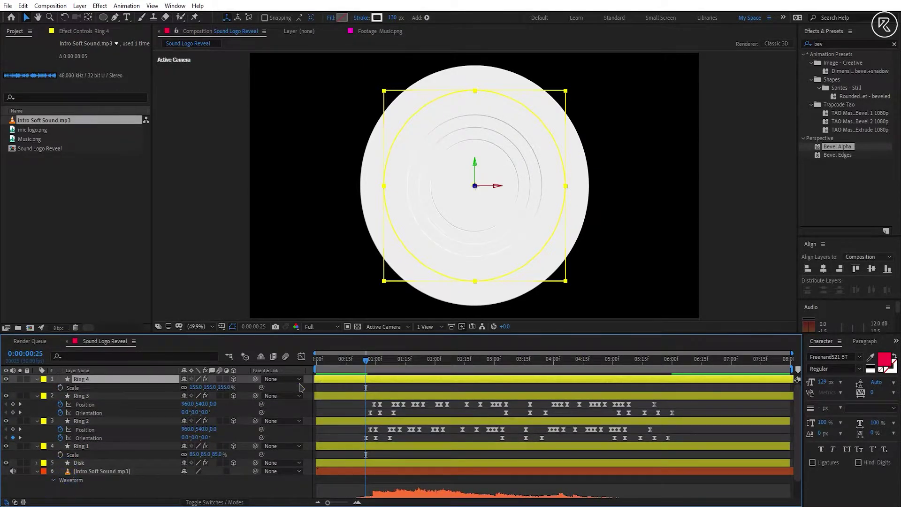
pyautogui.write('215')
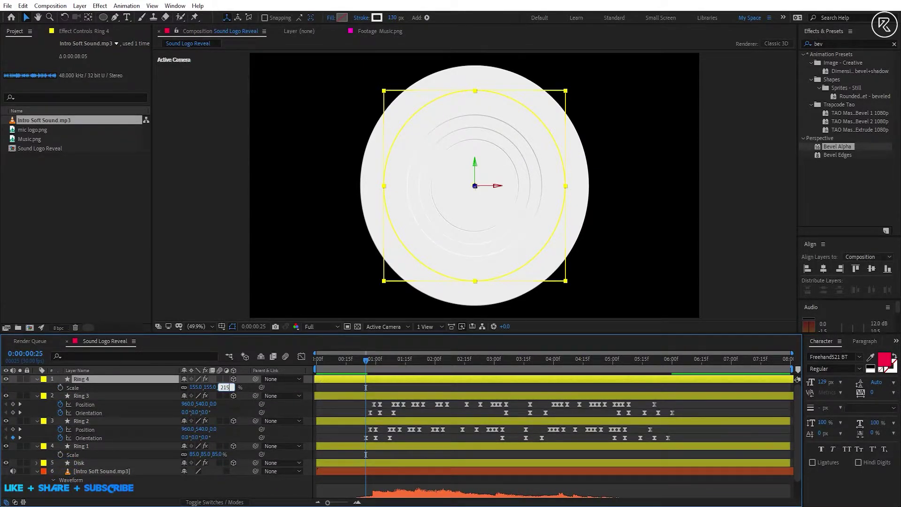
pyautogui.press('Return')
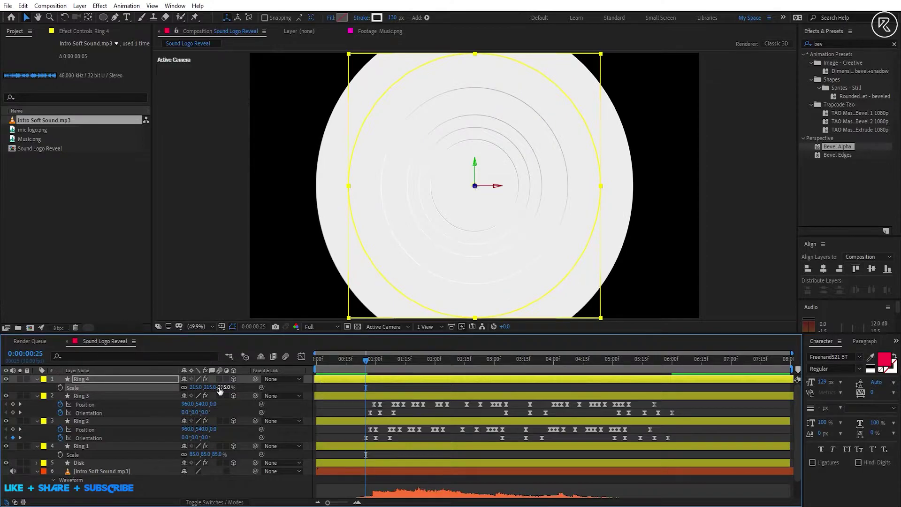
# Set Ring 4's stroke width to 50 px and shift its layer two frames later than Ring 3
pyautogui.click(396, 18)
pyautogui.write('50')
pyautogui.press('Return')
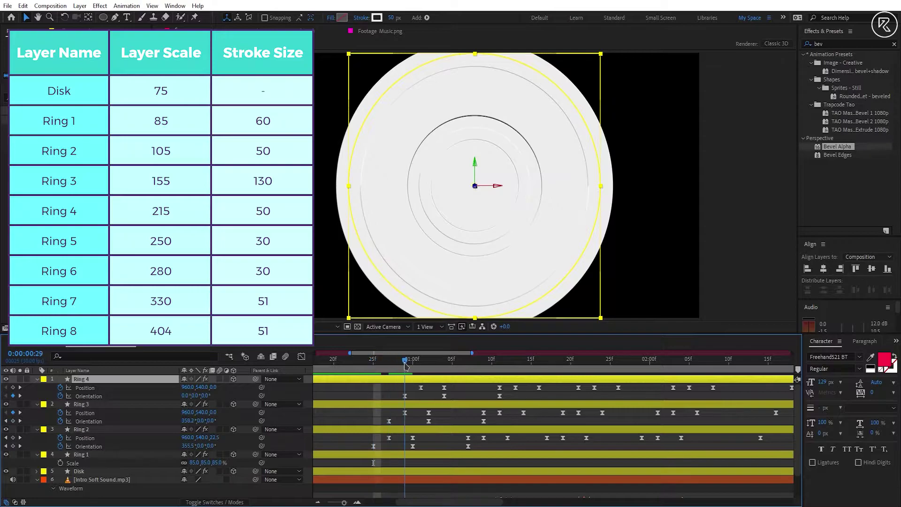
# Duplicate Ring 4 and give the copy a 250% scale, a 30 px stroke and a two-frame delay
pyautogui.press('-')
pyautogui.hotkey('ctrl', 'd')
pyautogui.press('s')
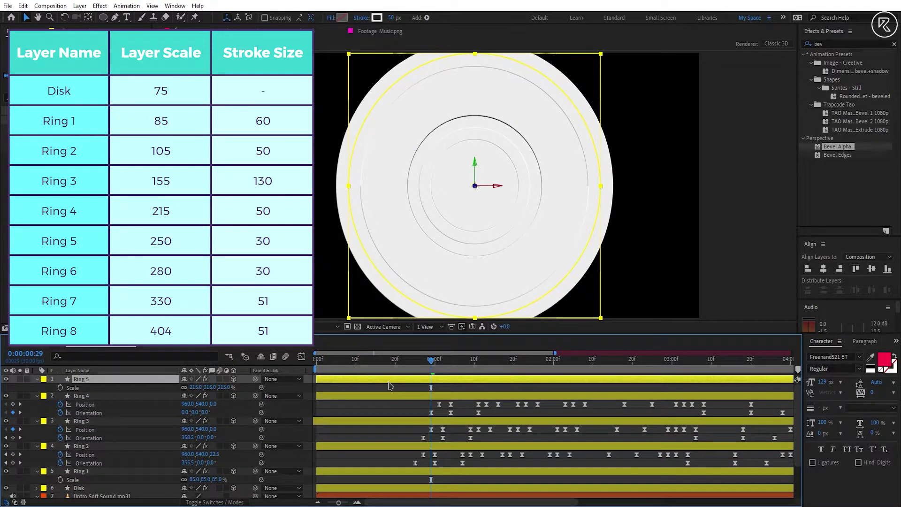
pyautogui.moveTo(220, 387); pyautogui.dragTo(237, 388)
pyautogui.click(394, 17)
pyautogui.write('30')
pyautogui.press('Return')
pyautogui.press('u')
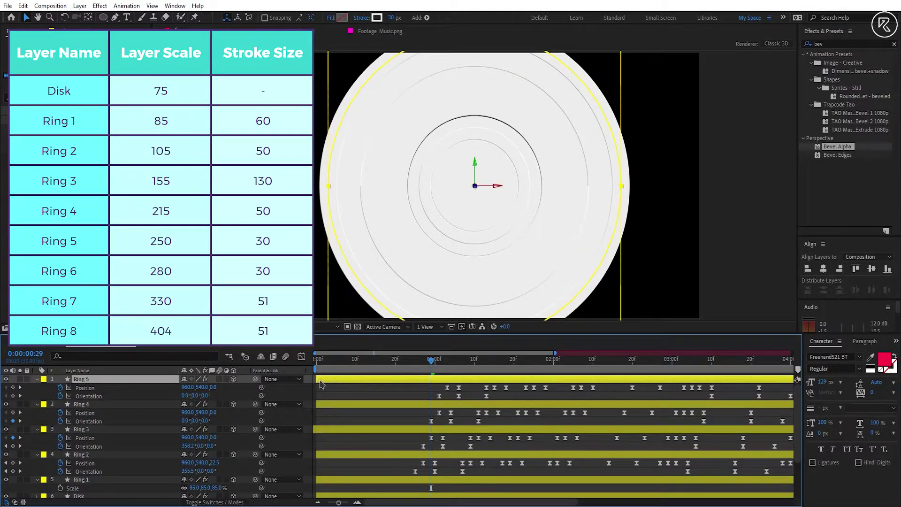
# Duplicate Ring 5, set the copy's scale to 280% and delay it two frames
pyautogui.hotkey('ctrl', 'd')
pyautogui.write('s280')
pyautogui.press('Return')
pyautogui.press('u')
# Duplicate Ring 6 and give the copy a 330% scale, a 51 px stroke and a two-frame delay
pyautogui.hotkey('ctrl', 'd')
pyautogui.press('s')
pyautogui.click(223, 388)
pyautogui.write('330')
pyautogui.press('Return')
pyautogui.click(394, 18)
pyautogui.write('5')
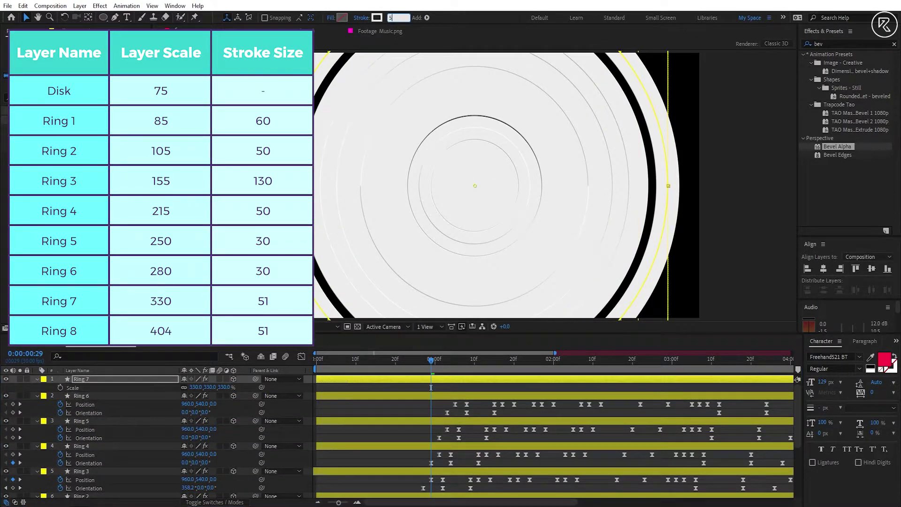
pyautogui.write('1')
pyautogui.press('Return')
# Duplicate Ring 7, set the copy's scale to 404%, and collapse the properties of all layers
pyautogui.hotkey('ctrl', 'd')
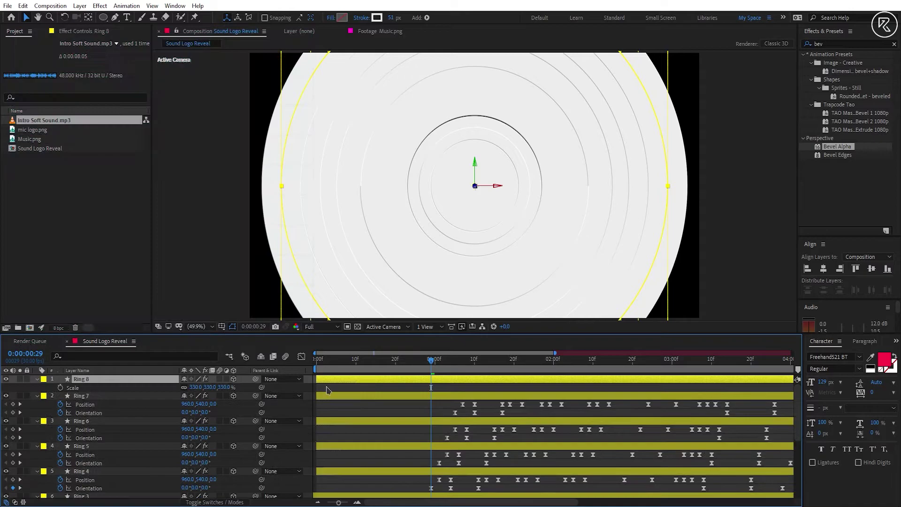
pyautogui.click(223, 387)
pyautogui.write('404')
pyautogui.press('Return')
pyautogui.hotkey('ctrl', 'a')
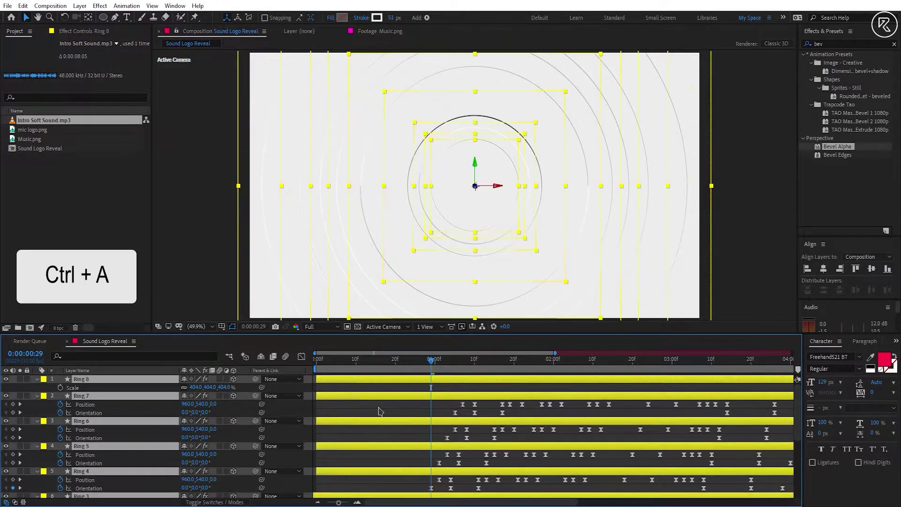
pyautogui.press('u')
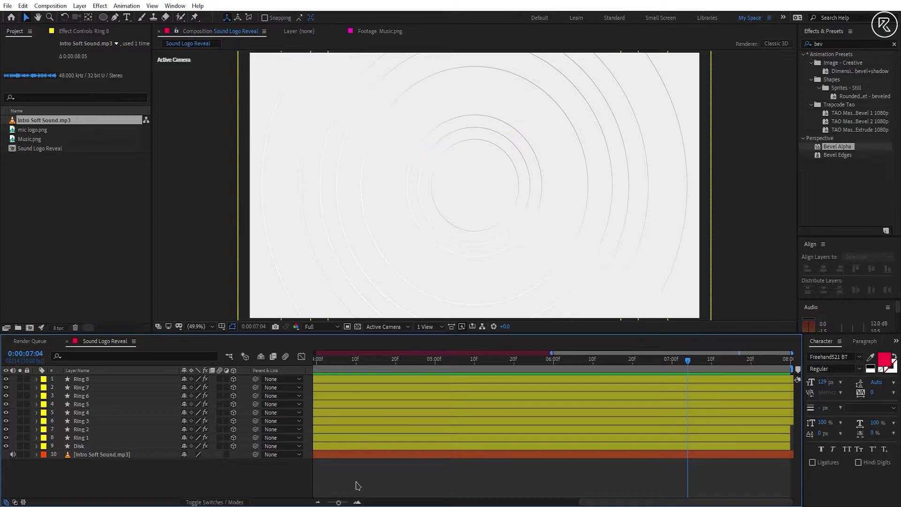
# Show the waveform of Intro Soft Sound.mp3 and set the current time to 0:00:00:12
pyautogui.press('Home')
pyautogui.click(369, 455)
pyautogui.press('l')
pyautogui.press('l')
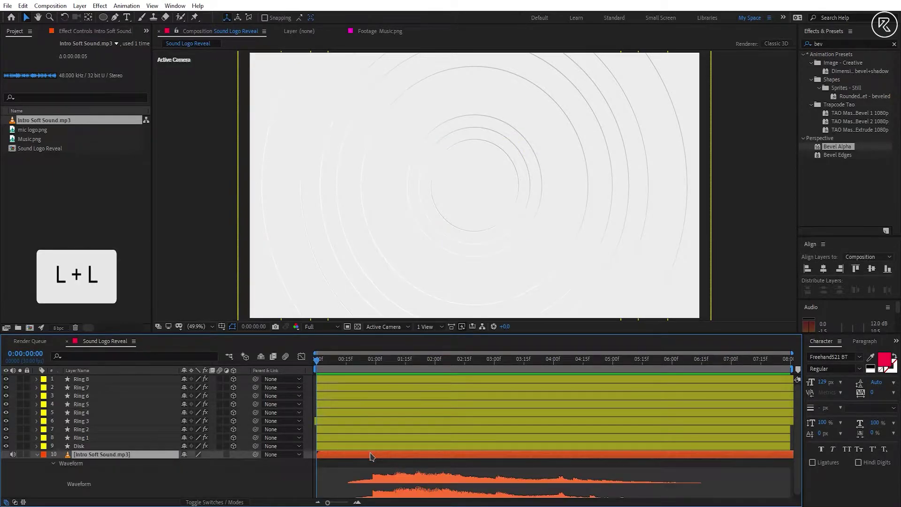
pyautogui.moveTo(354, 361); pyautogui.dragTo(343, 364)
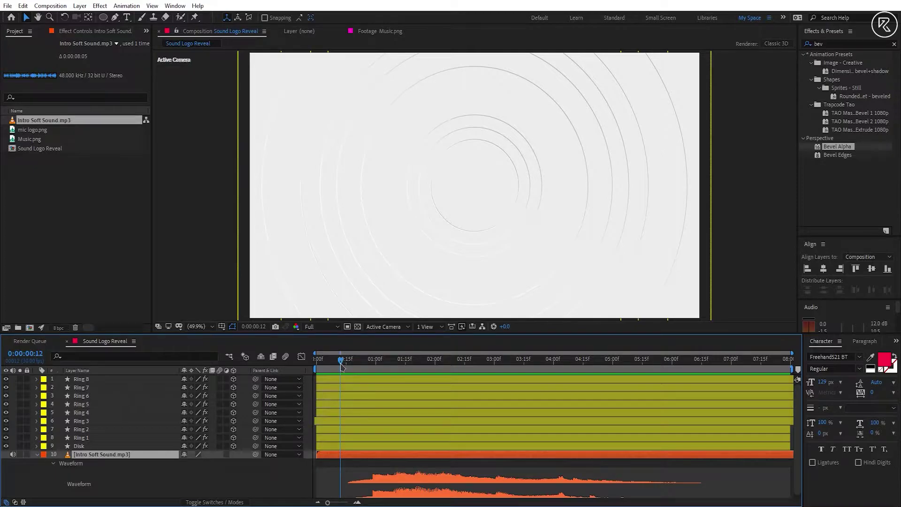
# Keyframe Ring 1's X orientation from 0° at 0:00:00:12 to 180° at about 0:00:00:27
pyautogui.click(345, 441)
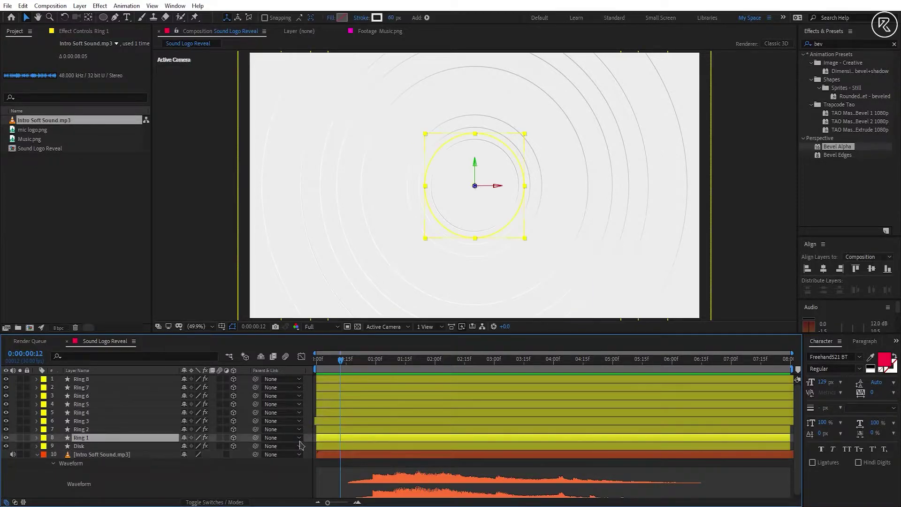
pyautogui.click(37, 438)
pyautogui.click(45, 463)
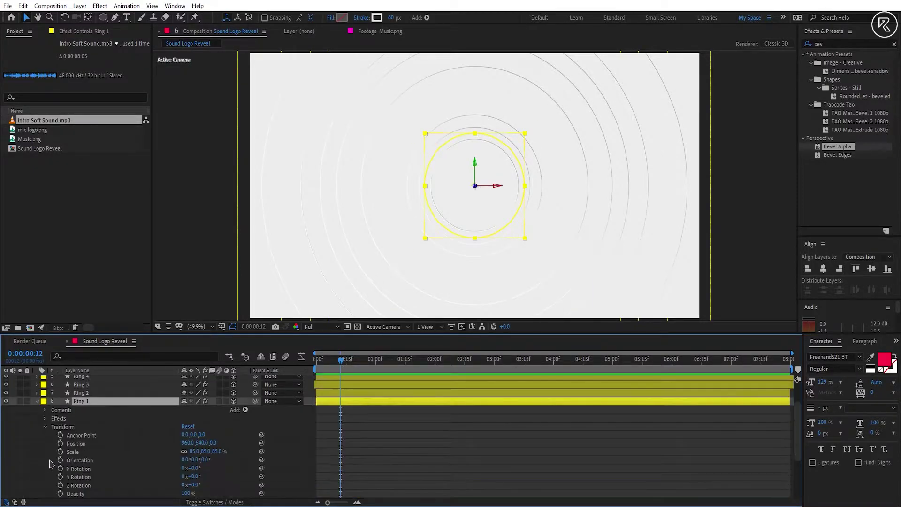
pyautogui.click(60, 460)
pyautogui.moveTo(365, 360); pyautogui.dragTo(370, 363)
pyautogui.moveTo(185, 459); pyautogui.dragTo(274, 464)
# Enable motion blur for Ring 1 and apply Easy Ease to both of its Orientation keyframes
pyautogui.moveTo(355, 364); pyautogui.dragTo(336, 364)
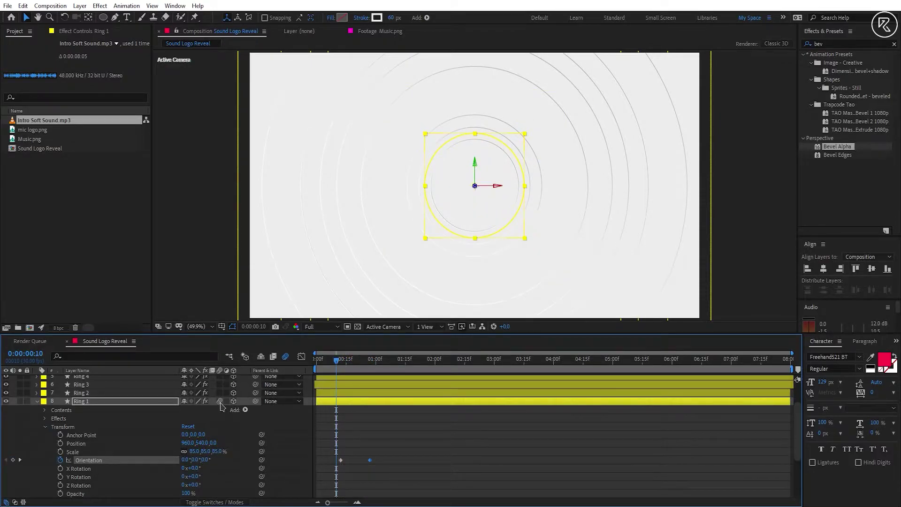
pyautogui.moveTo(333, 452); pyautogui.dragTo(403, 478)
pyautogui.press('F9')
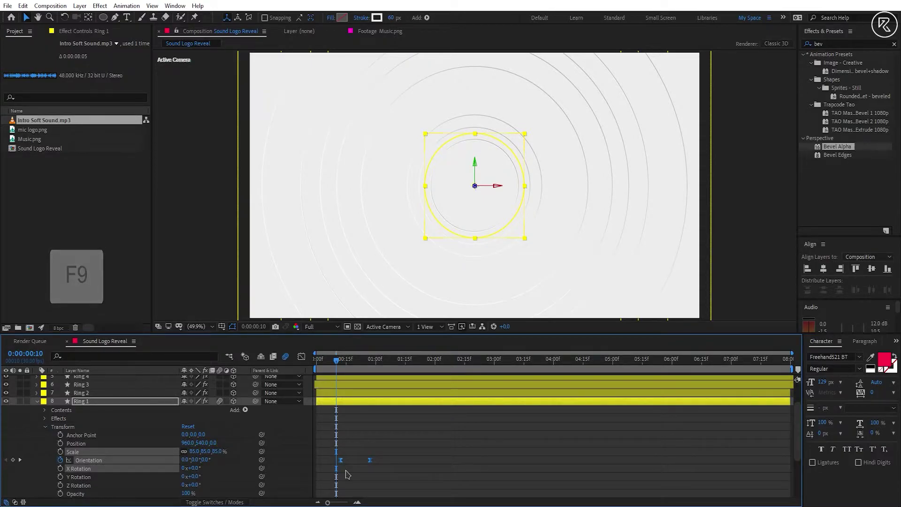
# Split the Ring 1 layer at 0:00:00:20, where the ring is nearly edge-on
pyautogui.click(354, 364)
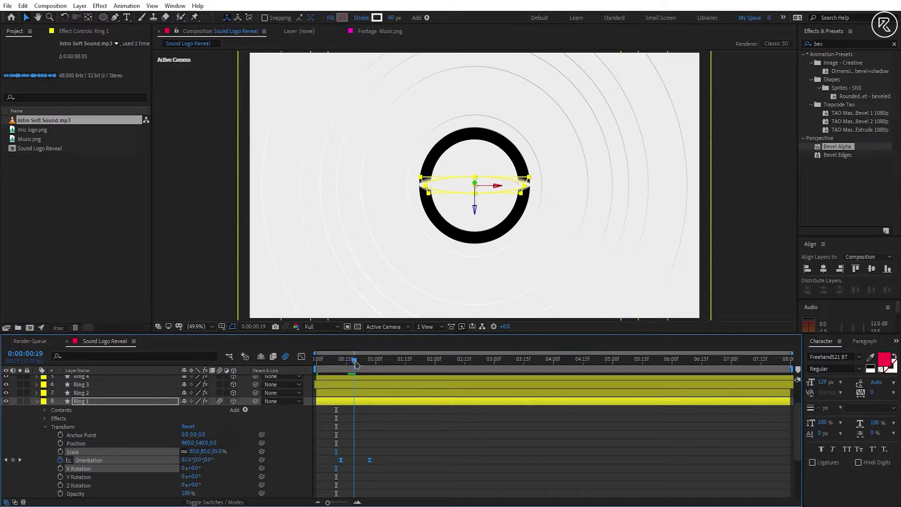
pyautogui.moveTo(356, 363); pyautogui.dragTo(357, 364)
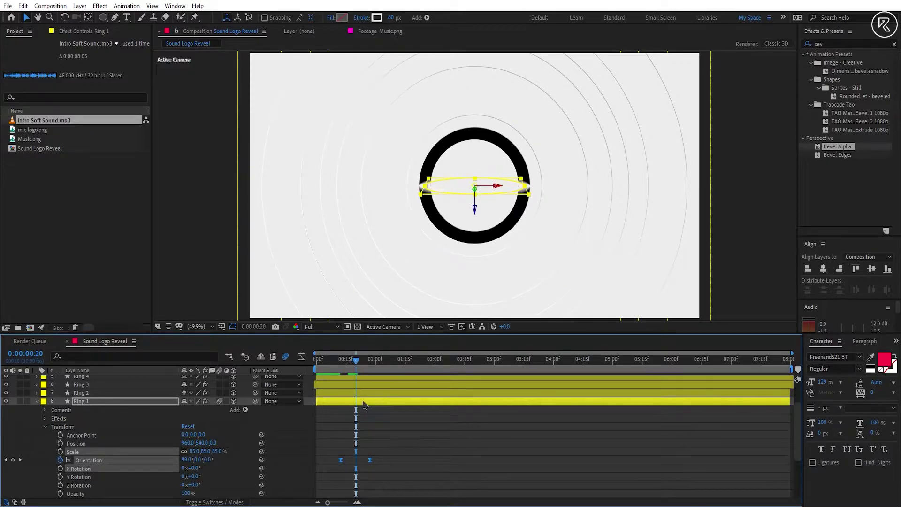
pyautogui.hotkey('ctrl', 'shift', 'd')
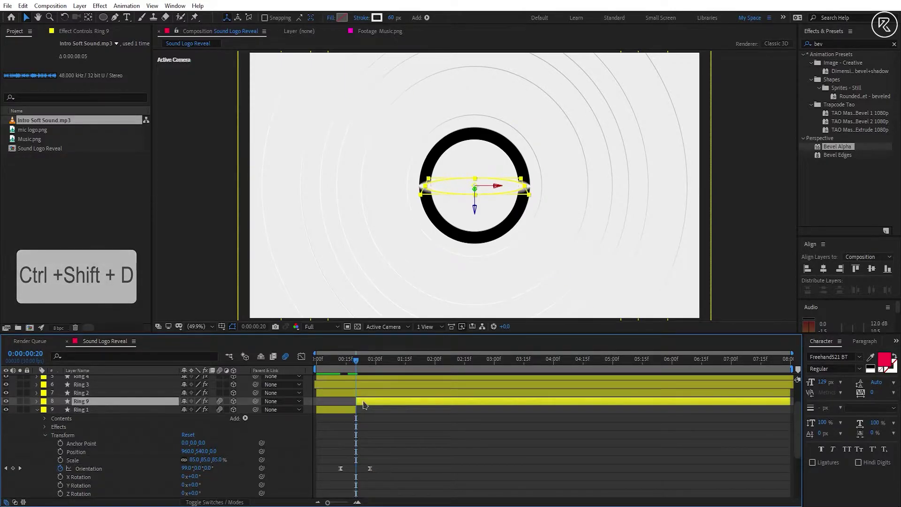
# Set the stroke color of Ring 1's second segment to black (000000) and rename it Ring 1 Static
pyautogui.click(377, 17)
pyautogui.click(692, 273)
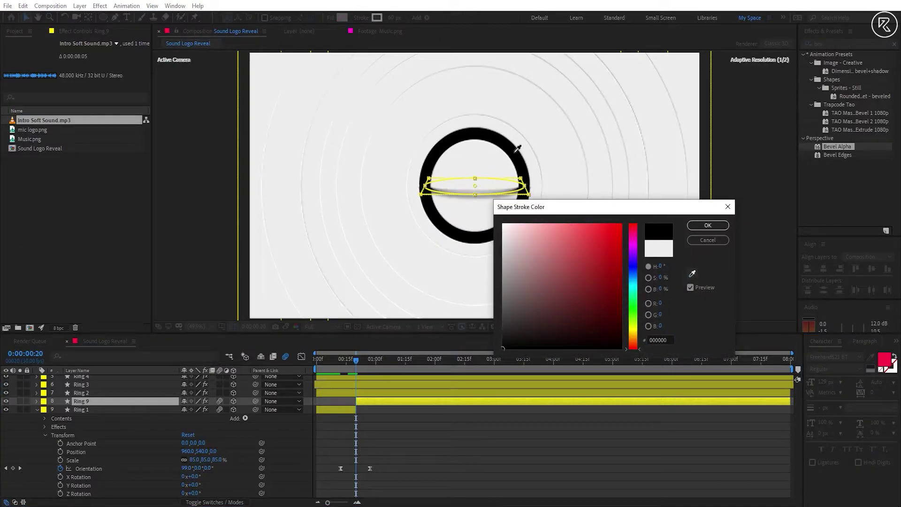
pyautogui.click(519, 147)
pyautogui.click(690, 226)
pyautogui.rightClick(153, 401)
pyautogui.click(176, 439)
pyautogui.write('Ring 1 Static')
pyautogui.press('Return')
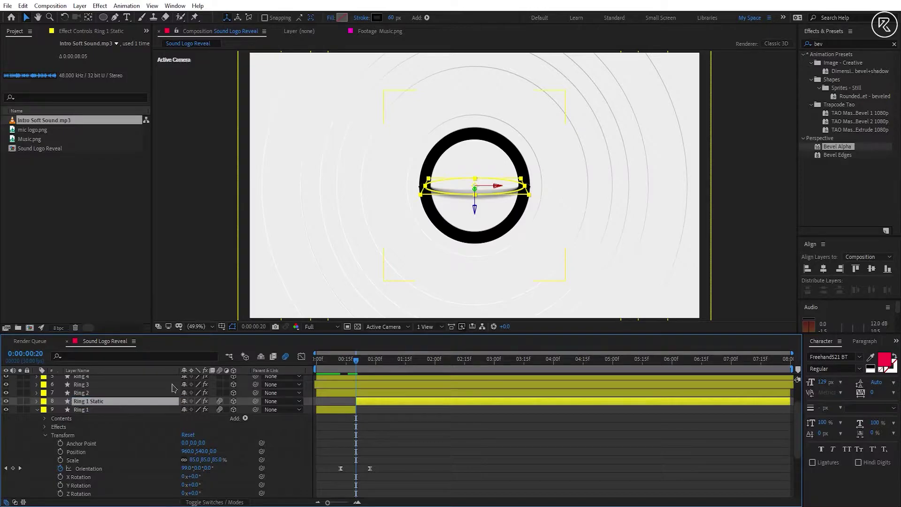
# Preview Ring 1's flip from the start of the composition and collapse its properties
pyautogui.moveTo(356, 359); pyautogui.dragTo(316, 359)
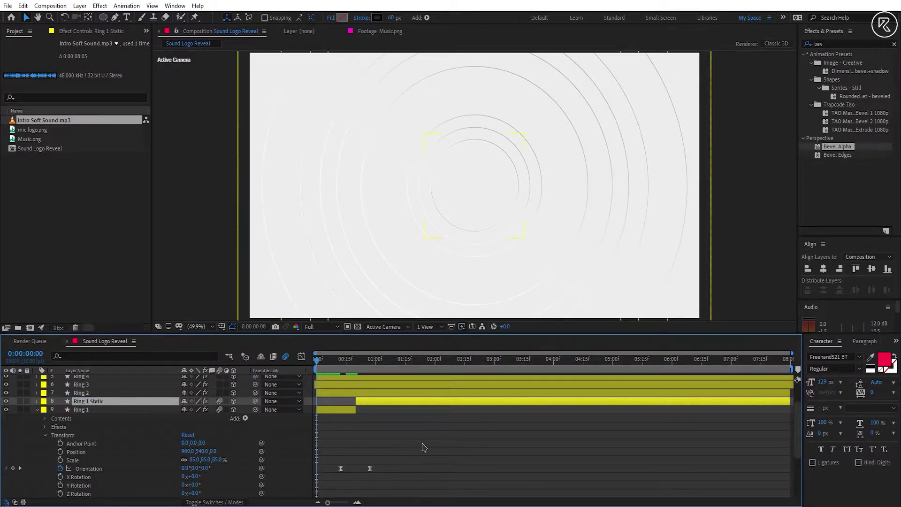
pyautogui.press('space')
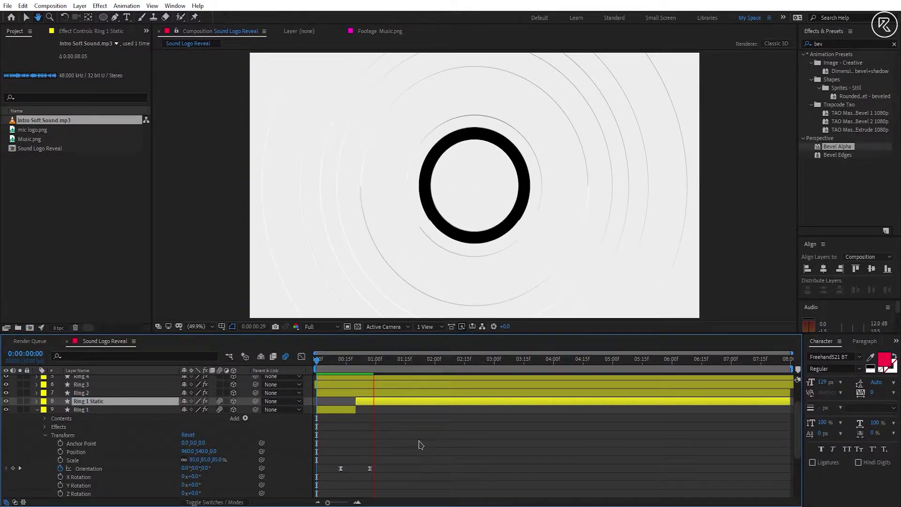
pyautogui.press('space')
pyautogui.press('space')
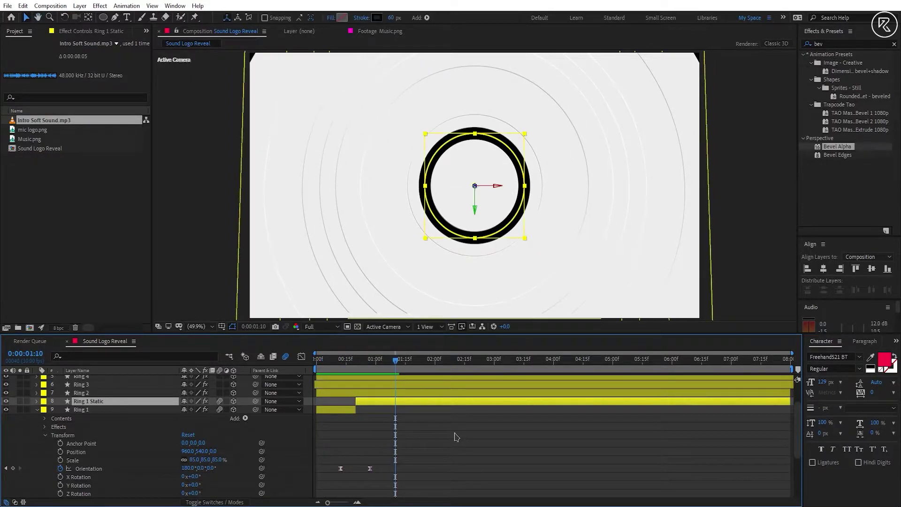
pyautogui.moveTo(341, 372)
pyautogui.mouseDown()
pyautogui.moveTo(385, 370)
pyautogui.moveTo(327, 370)
pyautogui.mouseUp()
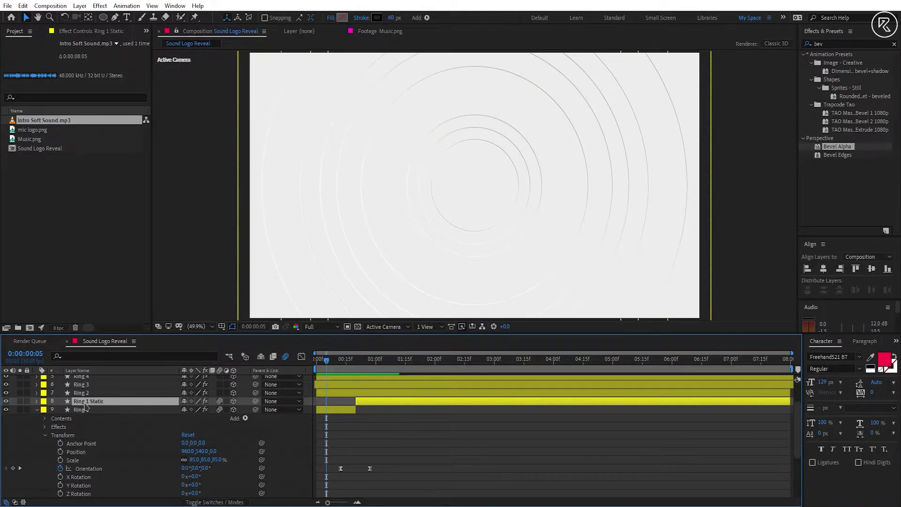
pyautogui.click(37, 409)
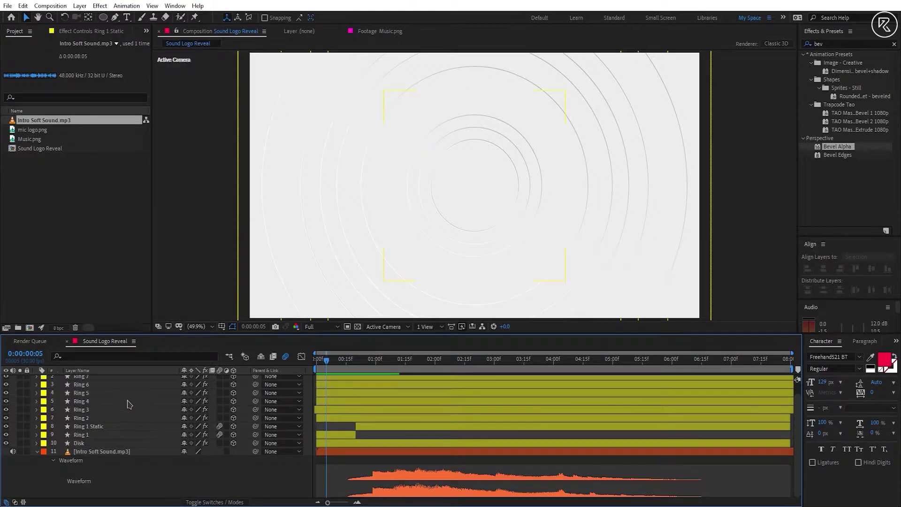
# Add a new point light layer to the composition
pyautogui.click(80, 5)
pyautogui.moveTo(92, 17)
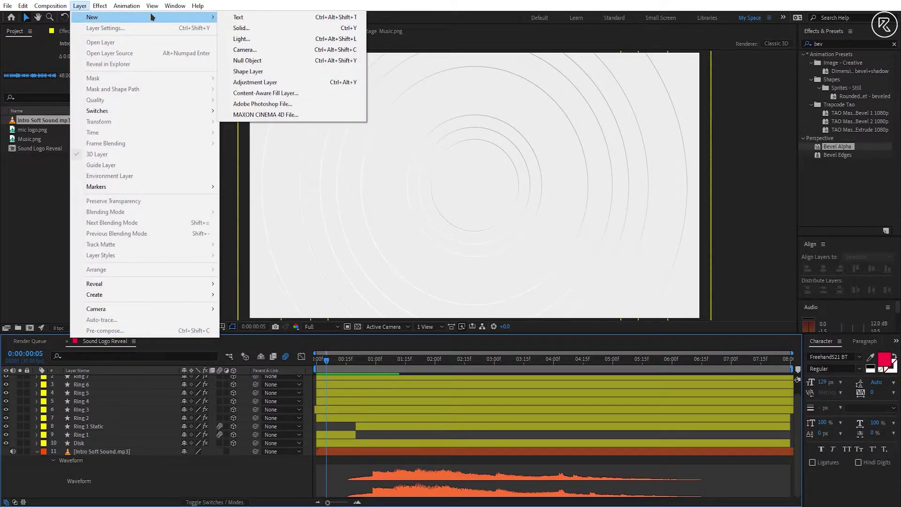
pyautogui.click(258, 41)
pyautogui.click(463, 177)
pyautogui.click(457, 210)
pyautogui.click(459, 383)
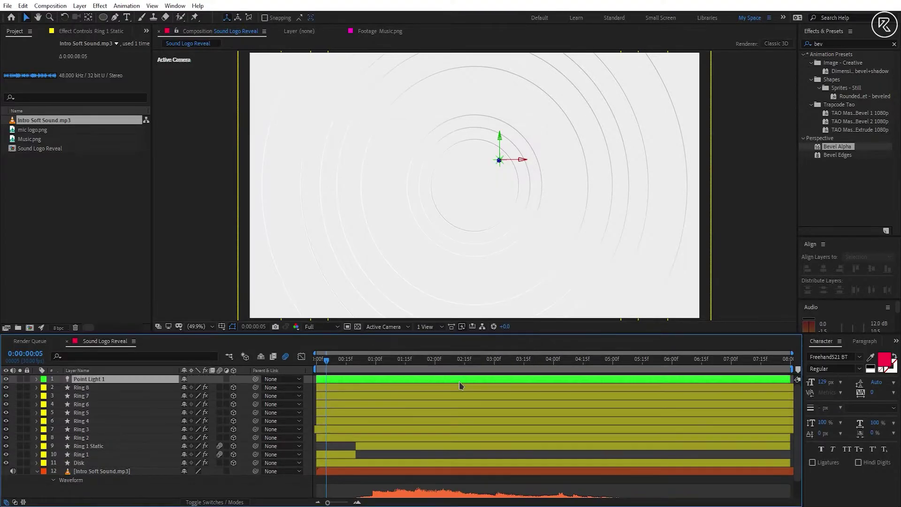
# Set the point light's X position to 960 and its Y position to 326
pyautogui.click(36, 379)
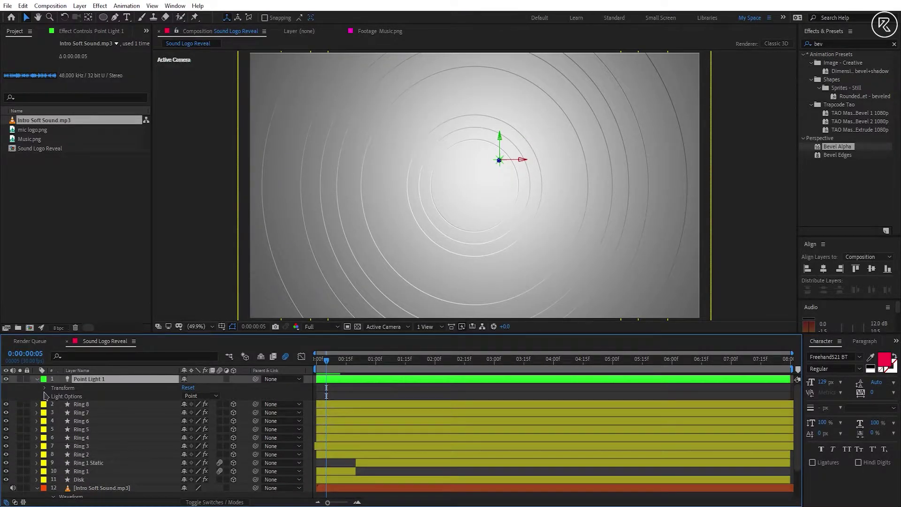
pyautogui.click(45, 389)
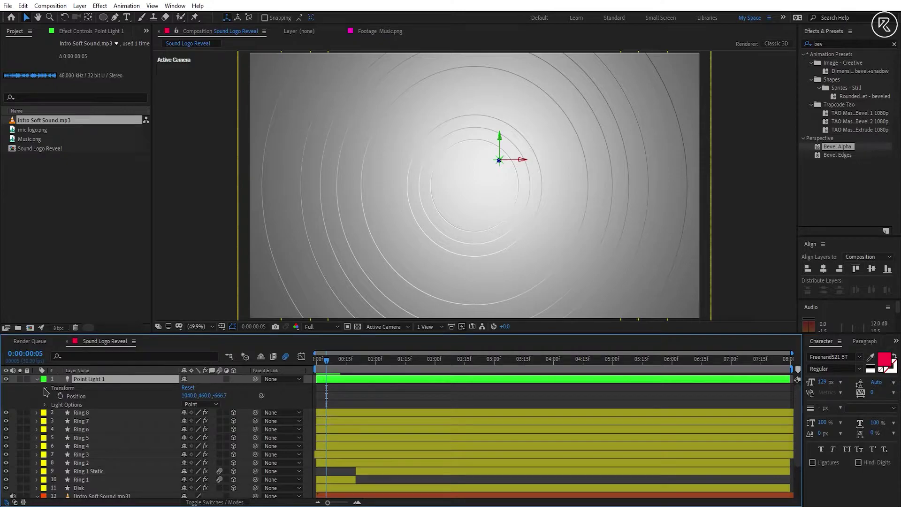
pyautogui.click(188, 395)
pyautogui.write('960')
pyautogui.press('Return')
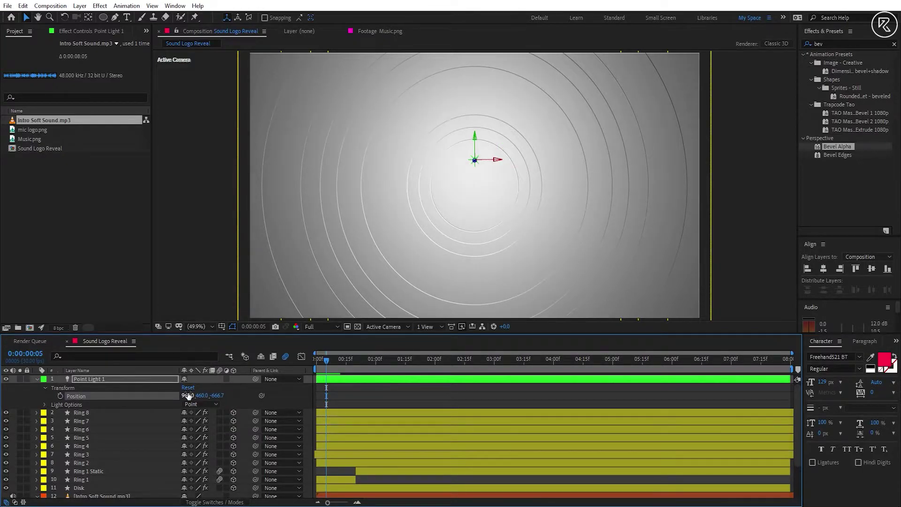
pyautogui.click(200, 396)
pyautogui.write('326')
pyautogui.press('Return')
# Set the point light's intensity to 115%, collapse its properties, and toggle its visibility off and on to compare
pyautogui.click(45, 405)
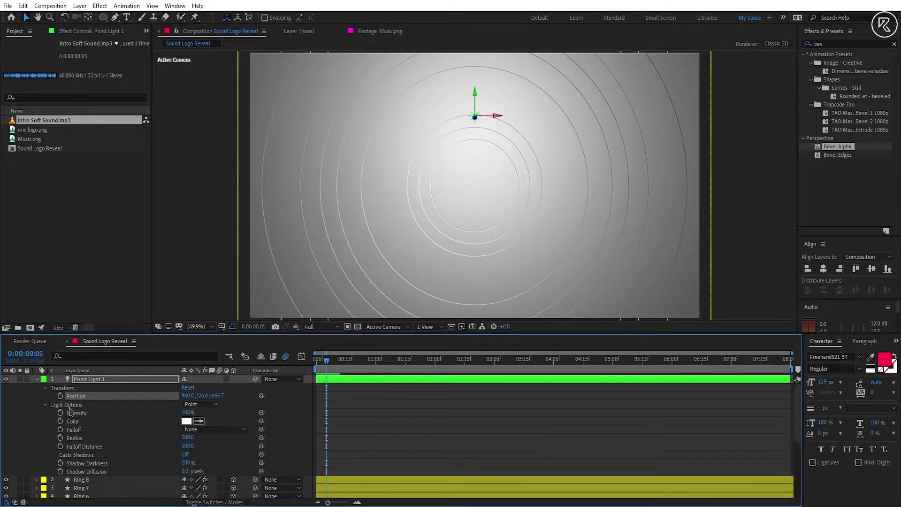
pyautogui.click(186, 412)
pyautogui.press('Return')
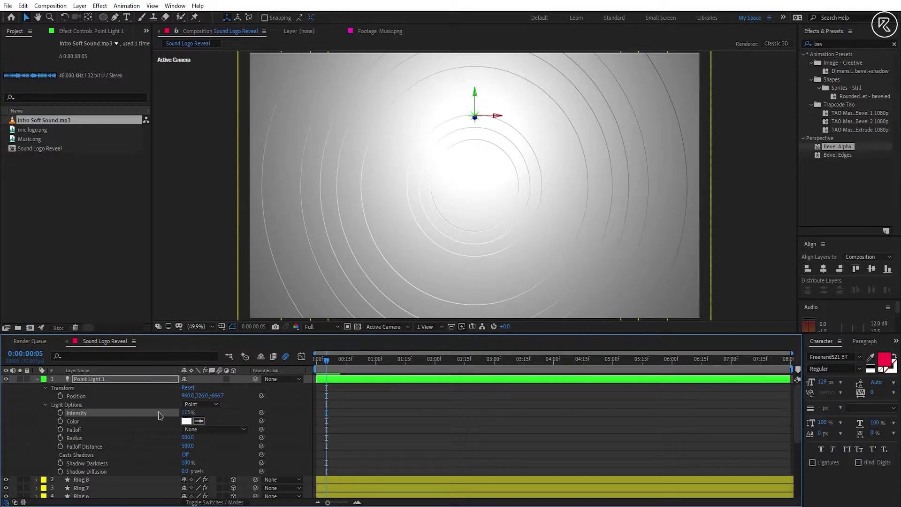
pyautogui.click(37, 380)
pyautogui.click(5, 379)
pyautogui.click(6, 379)
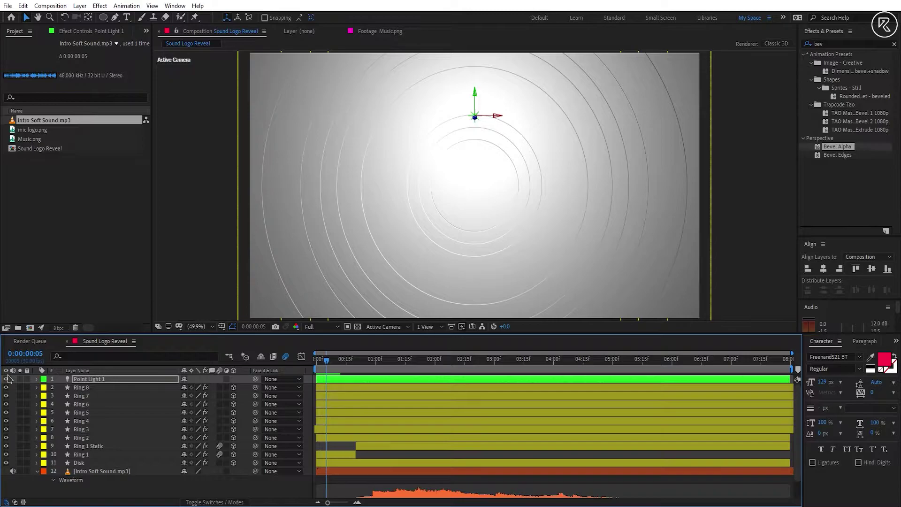
# Place mic logo.png between the Ring 1 and Disk layers and scale it to 30%
pyautogui.click(41, 133)
pyautogui.moveTo(41, 135); pyautogui.dragTo(124, 459)
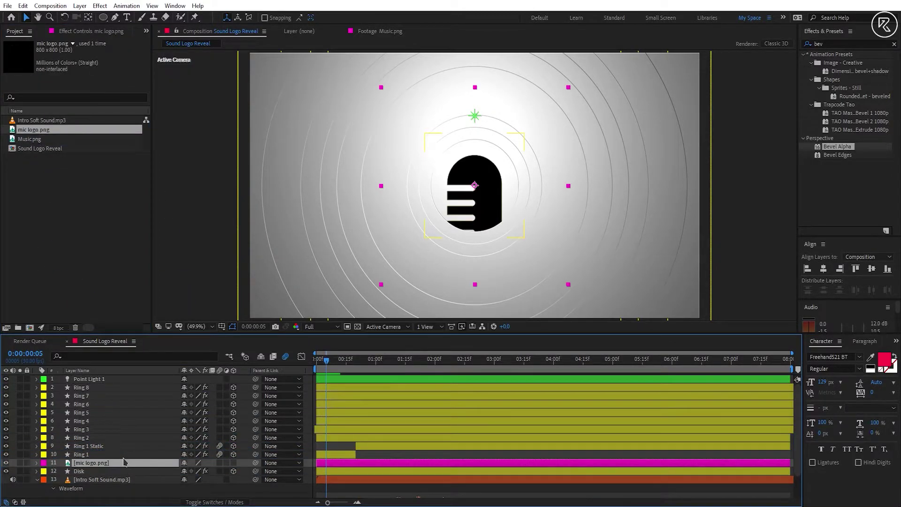
pyautogui.press('s')
pyautogui.click(210, 472)
pyautogui.write('30')
pyautogui.press('Return')
# Apply the Fill effect to the mic logo layer and set its color to gray 9A9A9A
pyautogui.click(833, 44)
pyautogui.press('BackSpace')
pyautogui.press('BackSpace')
pyautogui.press('BackSpace')
pyautogui.write('fill')
pyautogui.moveTo(836, 104); pyautogui.dragTo(491, 465)
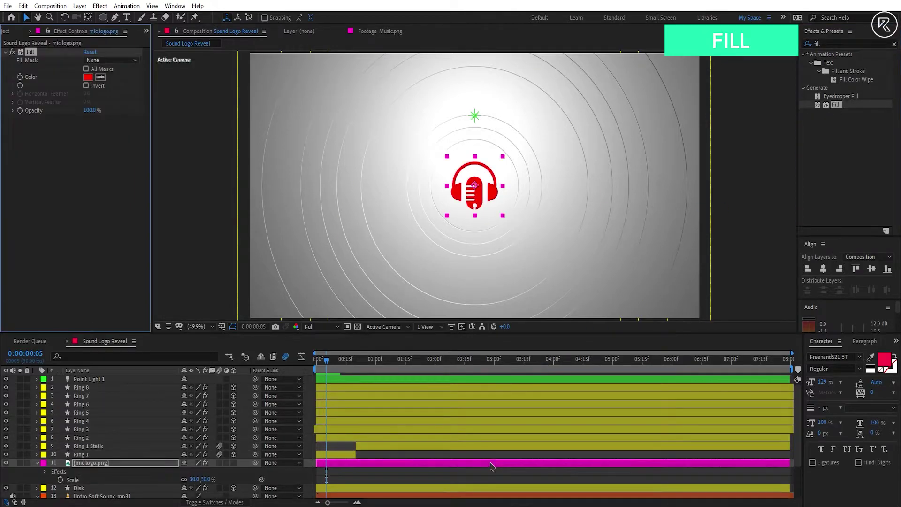
pyautogui.click(88, 77)
pyautogui.moveTo(503, 271); pyautogui.dragTo(492, 274)
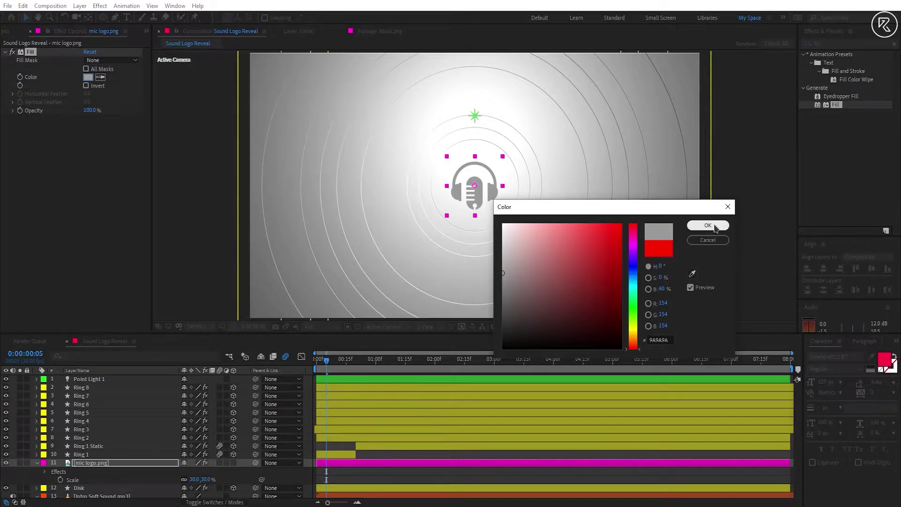
pyautogui.click(708, 226)
# Add an Inner Shadow layer style to the mic logo and set the shadow's opacity to 45%
pyautogui.rightClick(140, 464)
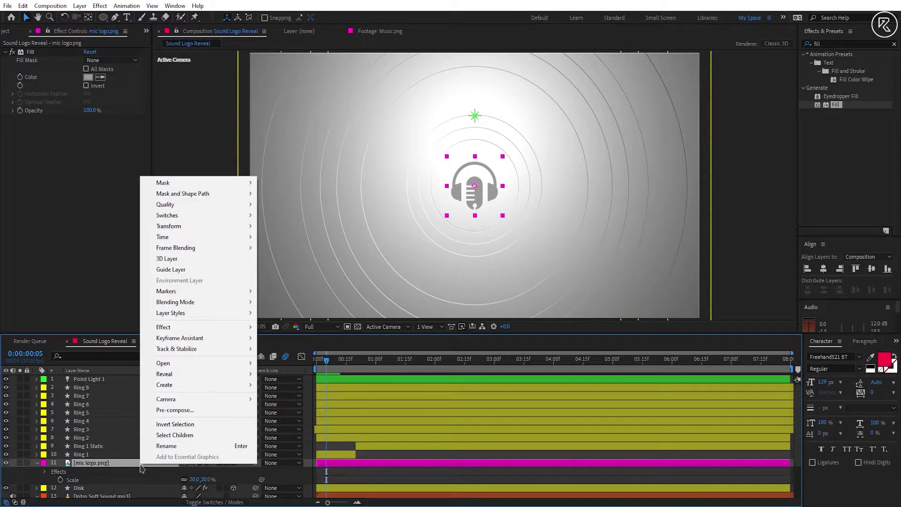
pyautogui.moveTo(215, 314)
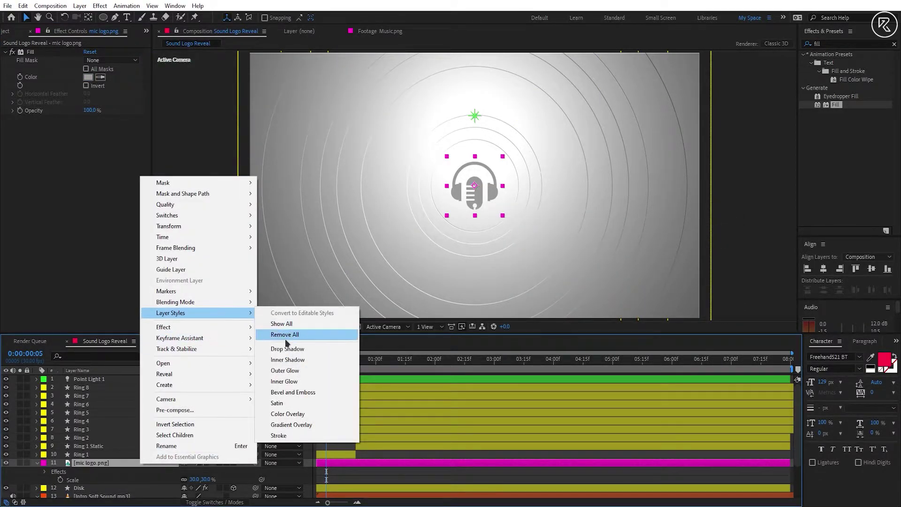
pyautogui.click(287, 359)
pyautogui.scroll(-1, 86, 463)
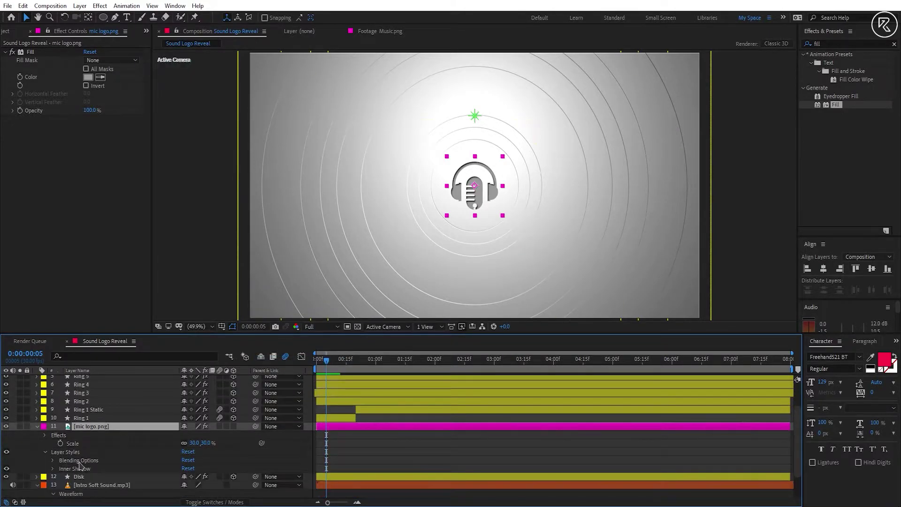
pyautogui.click(54, 469)
pyautogui.scroll(-2, 54, 470)
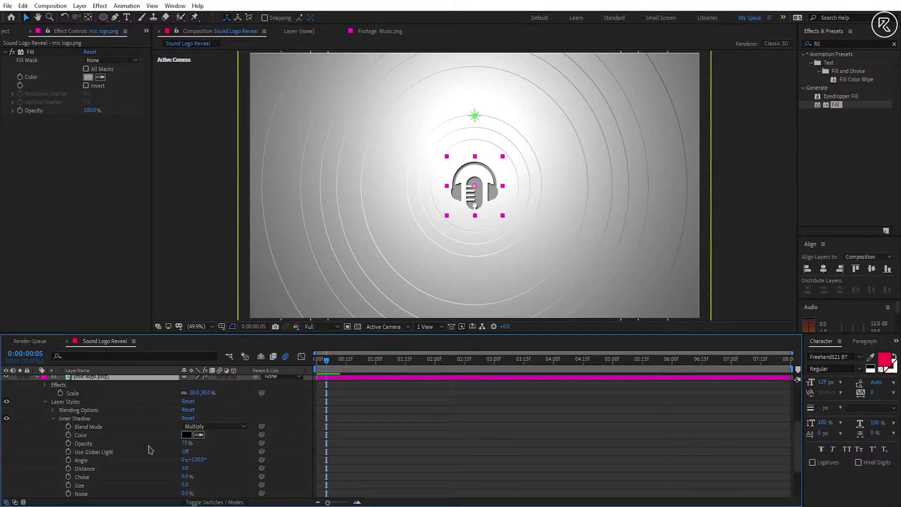
pyautogui.click(185, 442)
pyautogui.write('45')
pyautogui.press('Return')
# Set the mic logo's inner shadow angle to 63°, distance to 3 and size to 2, and collapse the layer's properties
pyautogui.scroll(-1, 186, 443)
pyautogui.moveTo(198, 435); pyautogui.dragTo(192, 439)
pyautogui.click(193, 437)
pyautogui.write('63')
pyautogui.press('Return')
pyautogui.scroll(5, 481, 183)
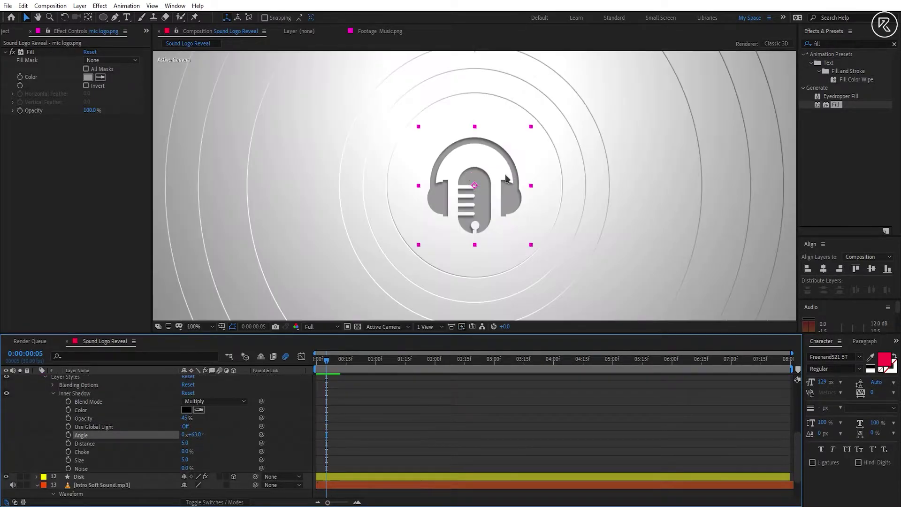
pyautogui.click(191, 441)
pyautogui.press('Return')
pyautogui.click(186, 460)
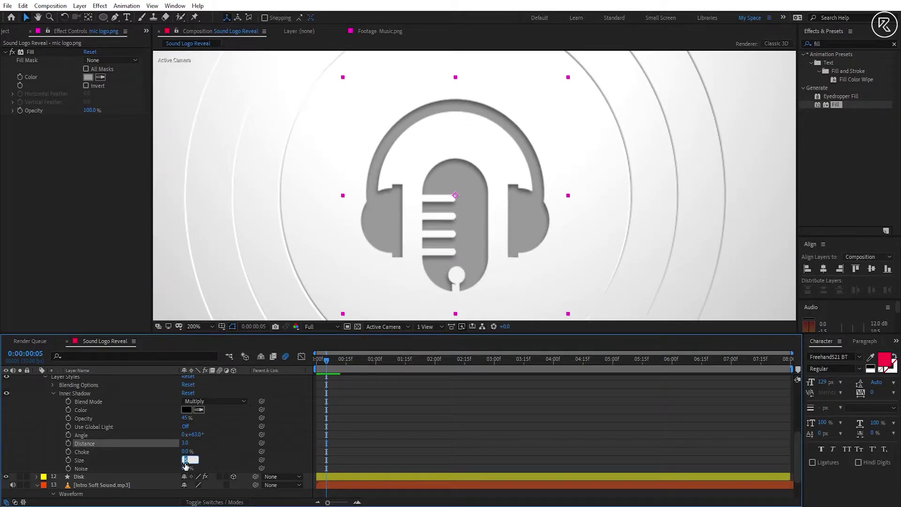
pyautogui.press('Return')
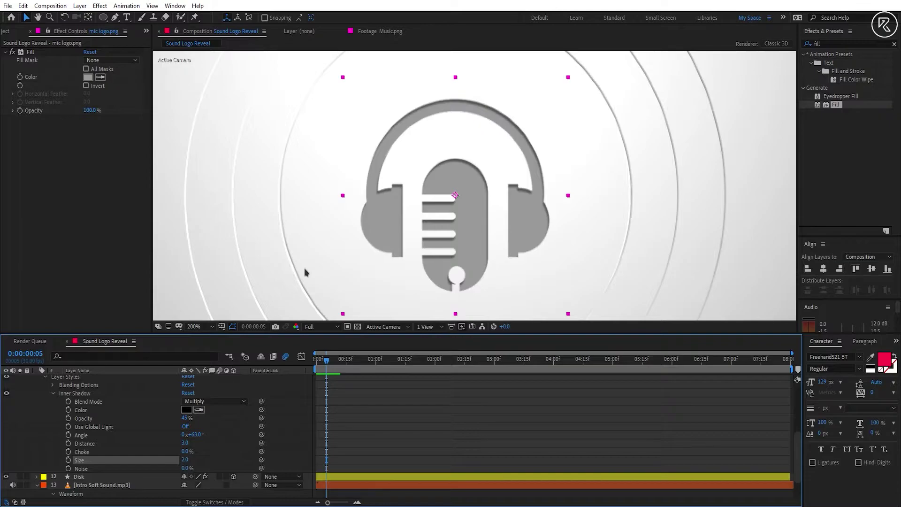
pyautogui.hotkey('shift', '/')
pyautogui.scroll(1, 38, 381)
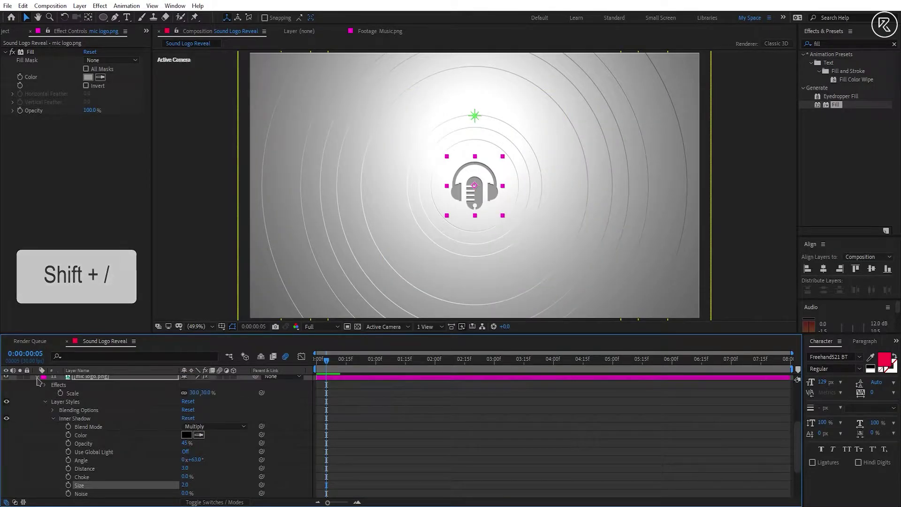
pyautogui.click(37, 379)
# Pre-compose the mic logo layer as Logo Holder with all attributes moved into it, and return to the Sound Logo Reveal composition
pyautogui.rightClick(367, 438)
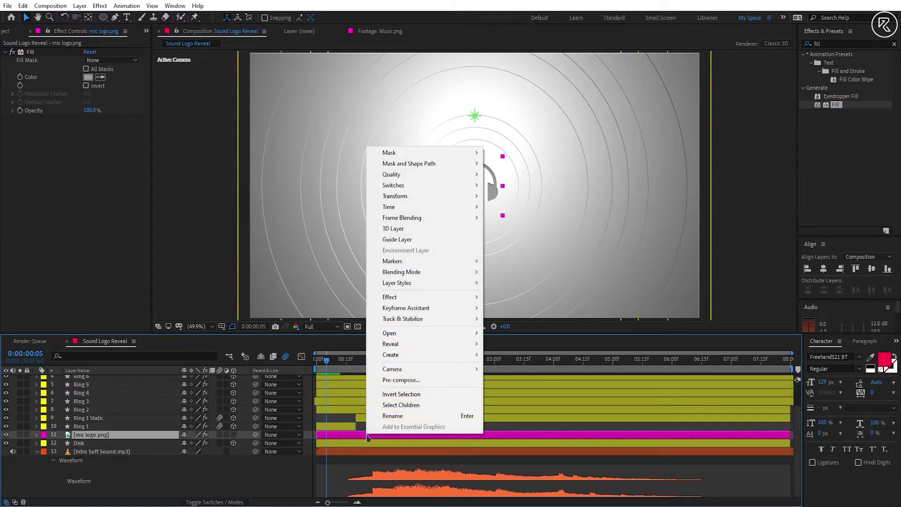
pyautogui.click(412, 380)
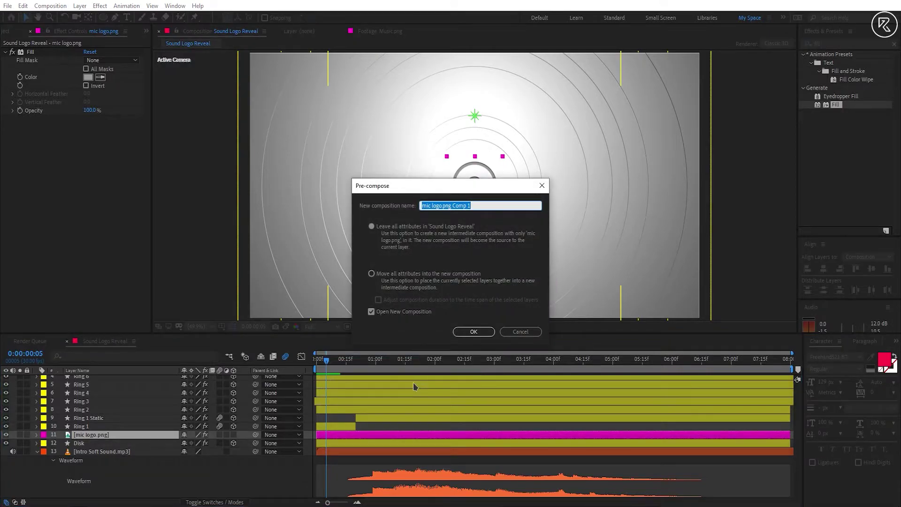
pyautogui.write('Logo Holder')
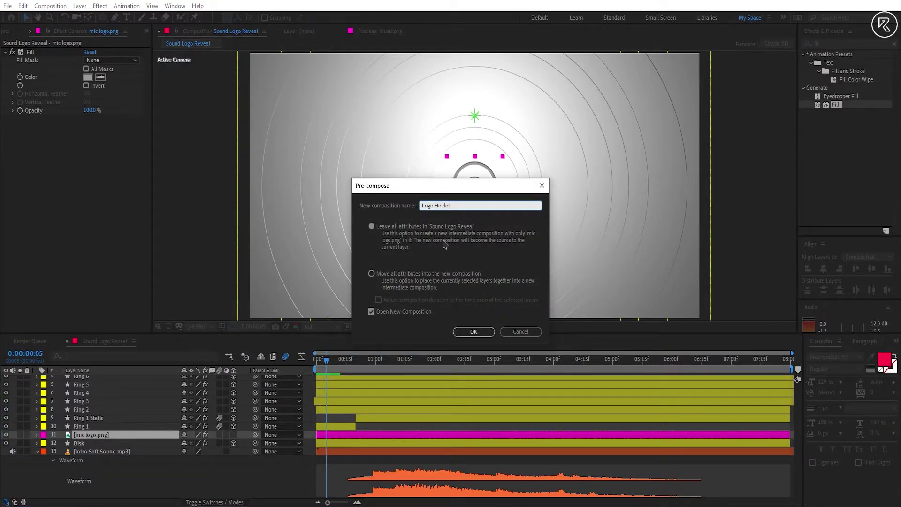
pyautogui.click(380, 276)
pyautogui.click(471, 331)
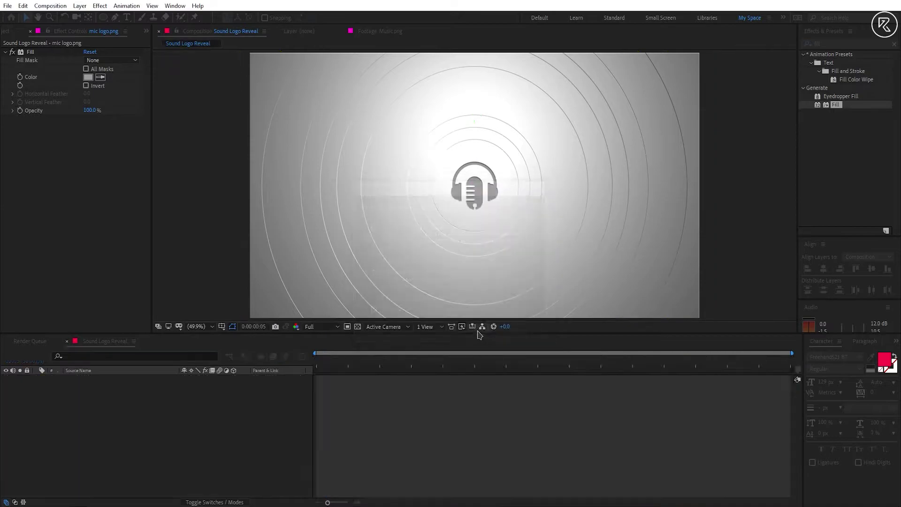
pyautogui.click(106, 342)
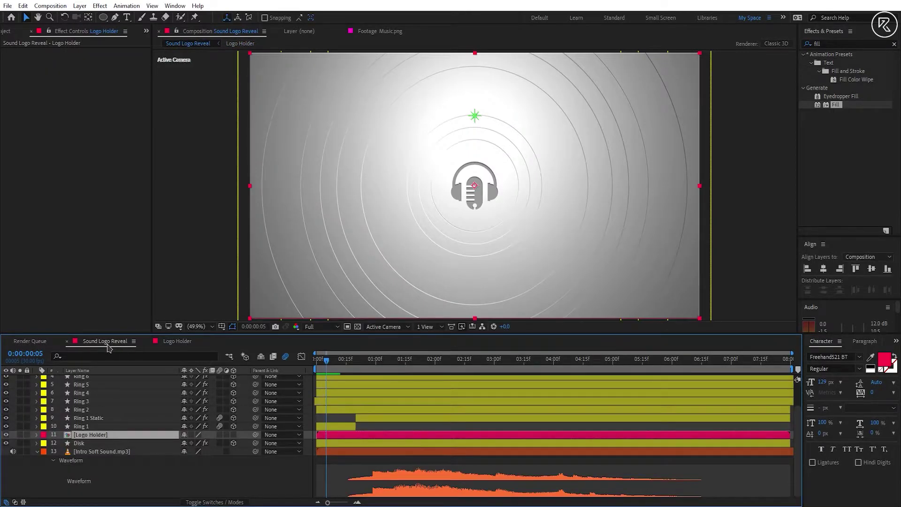
# Reveal Logo Holder's position, make it a 3D layer, and show the composition in two horizontal views
pyautogui.press('p')
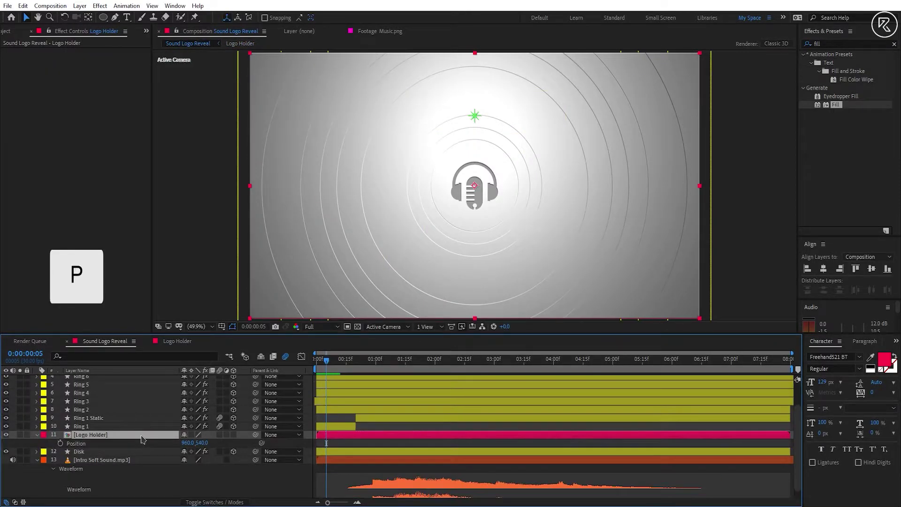
pyautogui.click(227, 434)
pyautogui.click(427, 326)
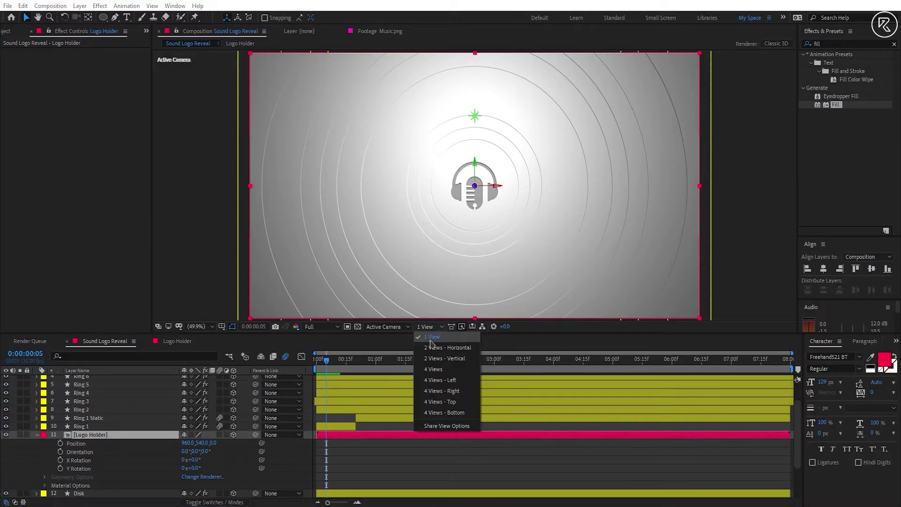
pyautogui.click(432, 347)
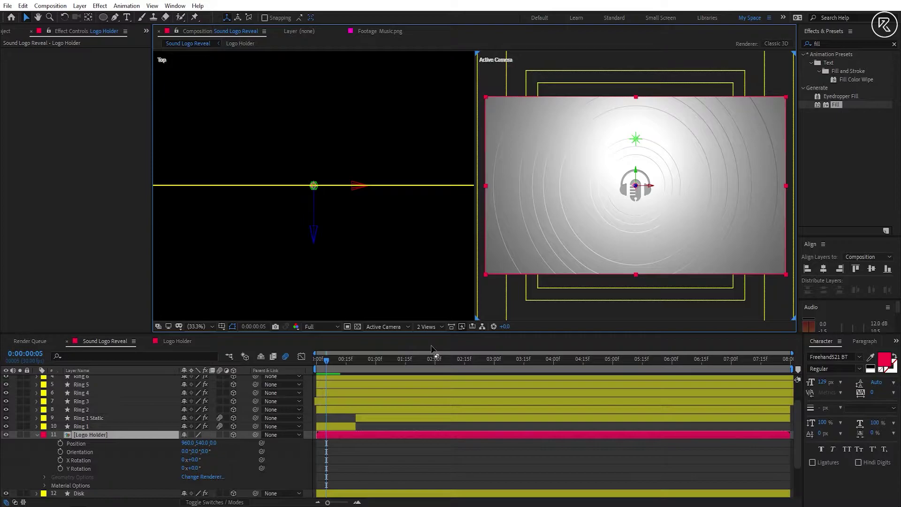
# Set Logo Holder's Z position to -41.5 to bring it in front of the disk, and restore the single view
pyautogui.moveTo(214, 443); pyautogui.dragTo(211, 444)
pyautogui.click(215, 443)
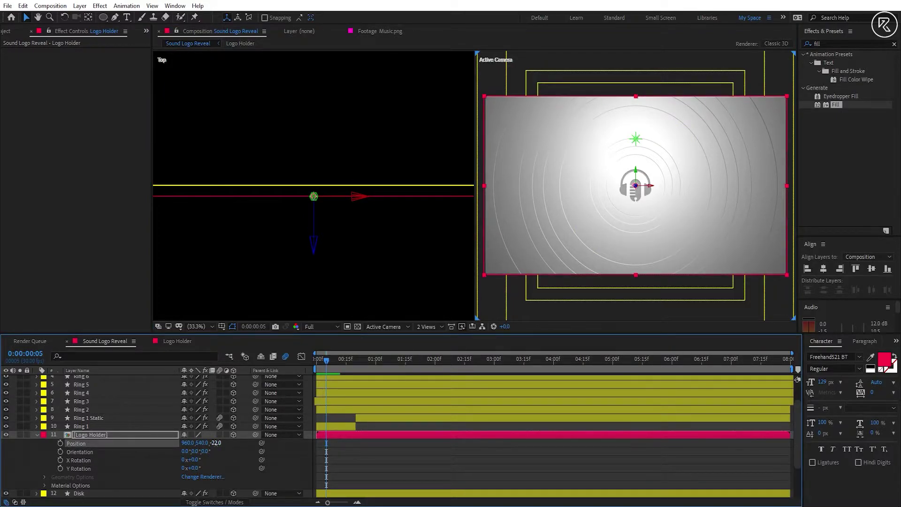
pyautogui.write('-41.5')
pyautogui.press('Return')
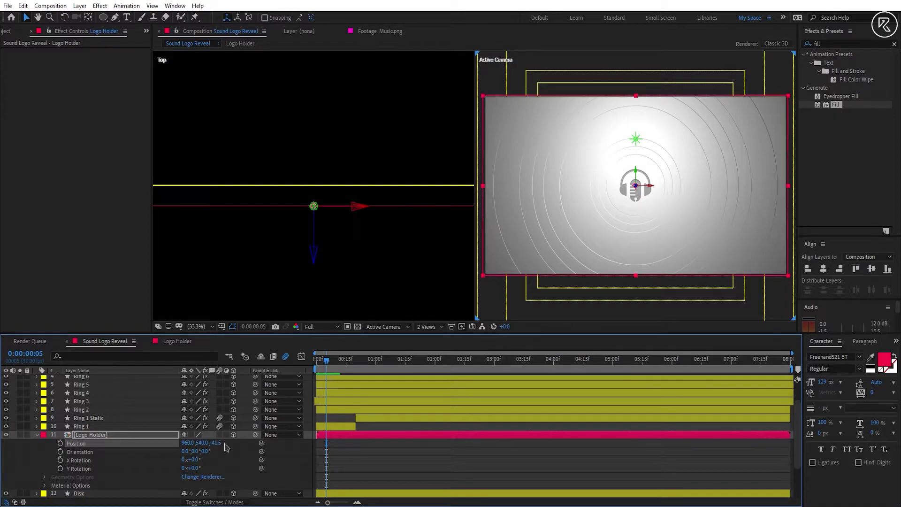
pyautogui.click(430, 327)
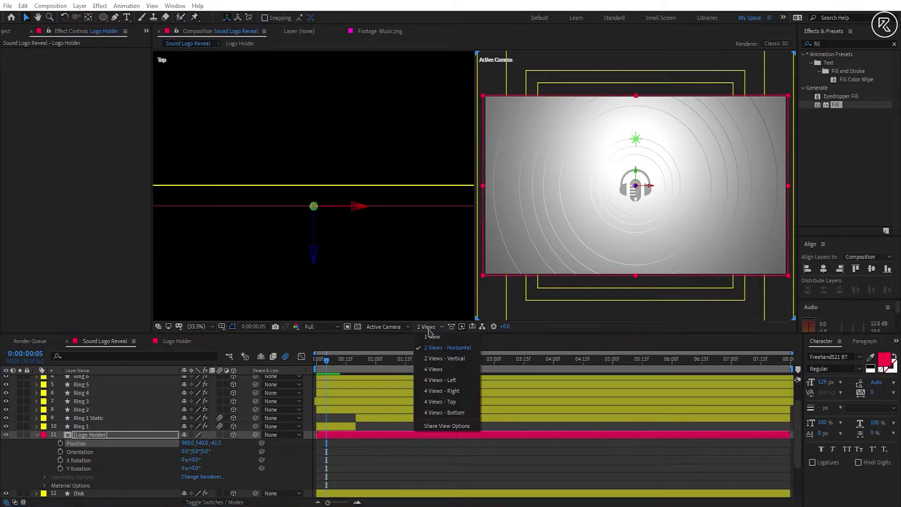
pyautogui.click(432, 339)
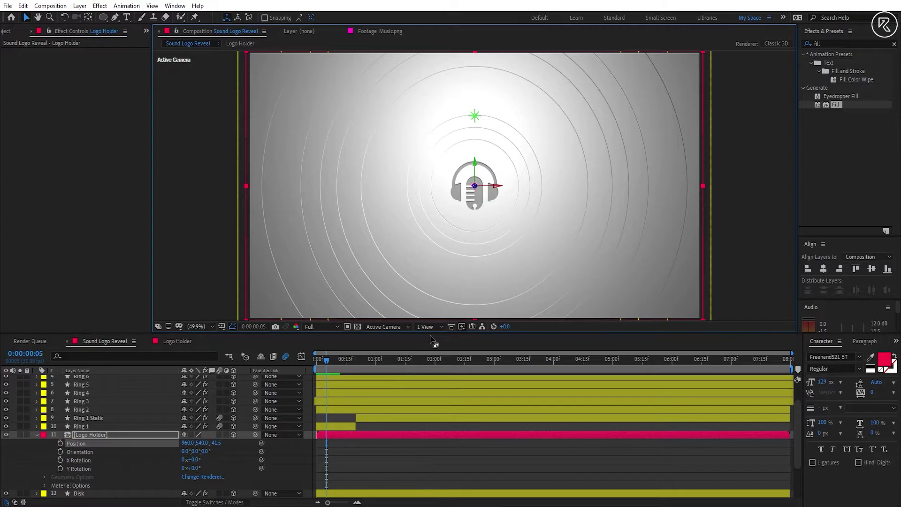
# At frame 17, draw a closed curved mask on Logo Holder with the Pen tool, enclosing the logo and following the flipping ring's upper edge
pyautogui.moveTo(325, 364); pyautogui.dragTo(353, 365)
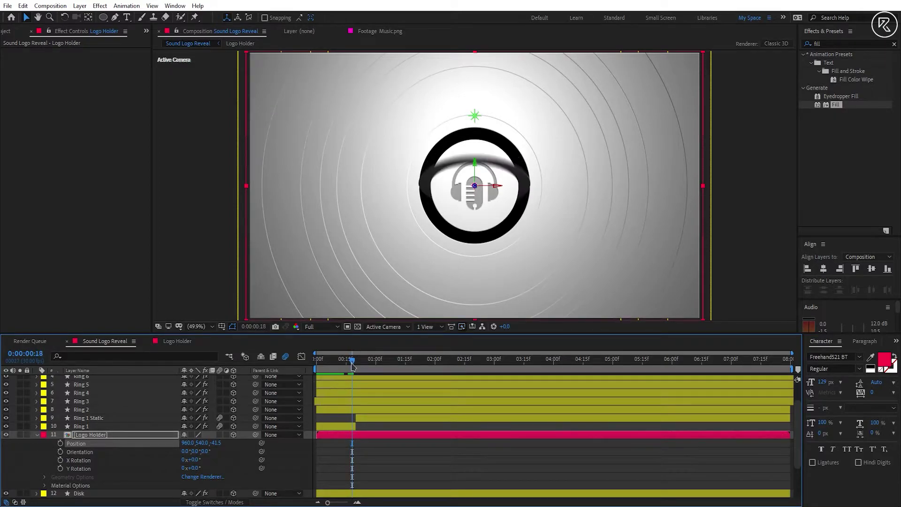
pyautogui.scroll(2, 517, 220)
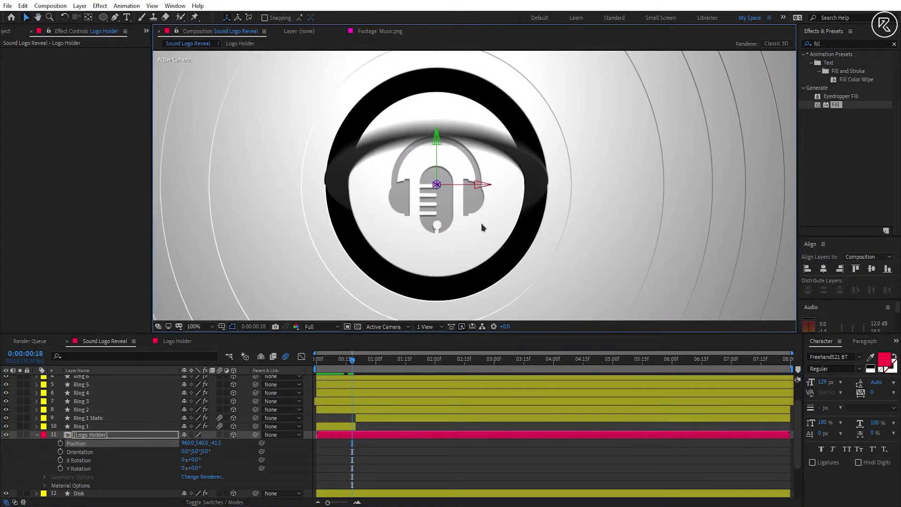
pyautogui.moveTo(352, 368); pyautogui.dragTo(350, 367)
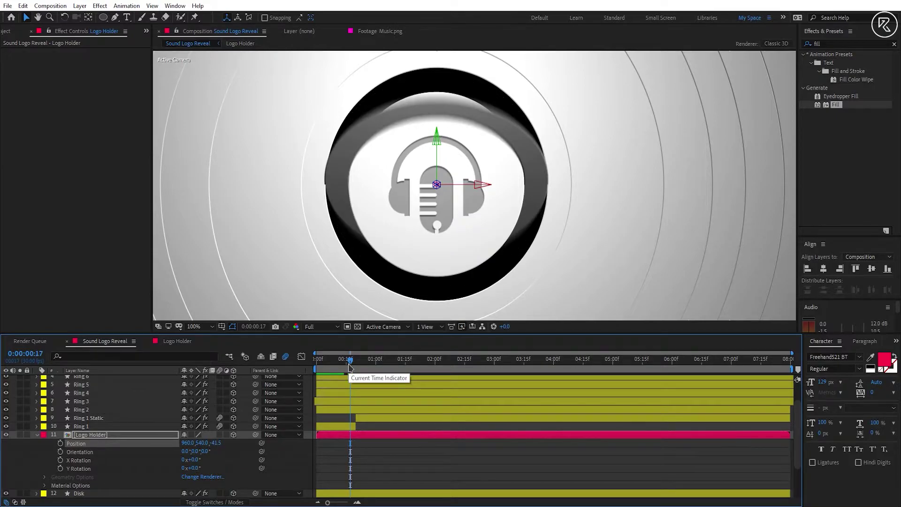
pyautogui.click(350, 437)
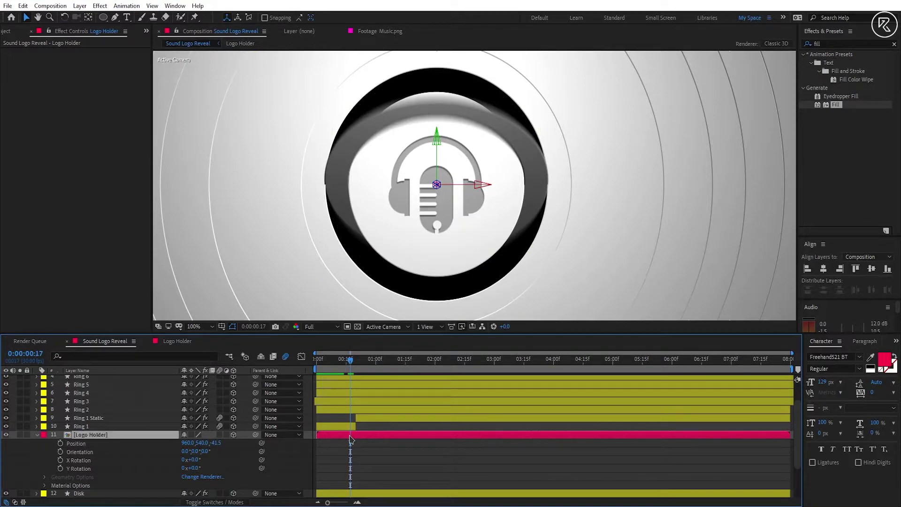
pyautogui.click(115, 17)
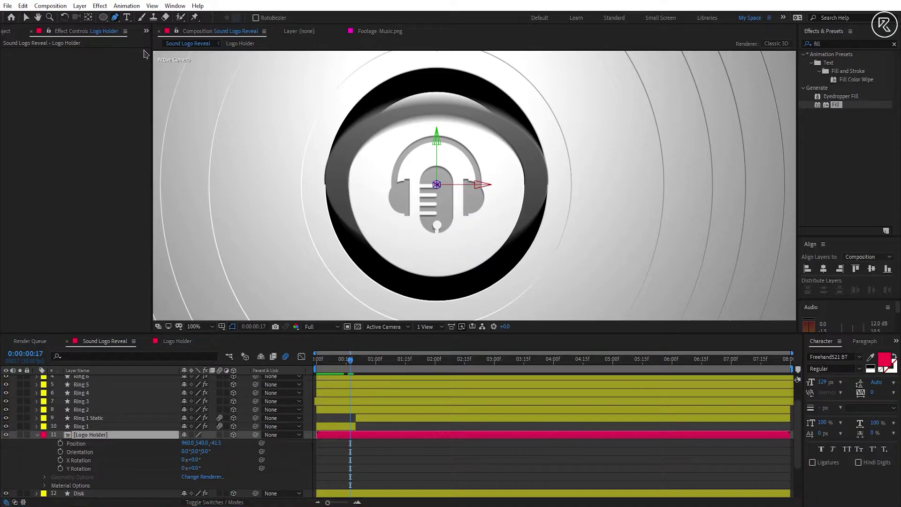
pyautogui.click(340, 165)
pyautogui.click(341, 219)
pyautogui.click(391, 283)
pyautogui.click(487, 280)
pyautogui.click(530, 205)
pyautogui.click(505, 130)
pyautogui.click(482, 119)
pyautogui.moveTo(417, 109); pyautogui.dragTo(378, 116)
pyautogui.moveTo(340, 164); pyautogui.dragTo(333, 186)
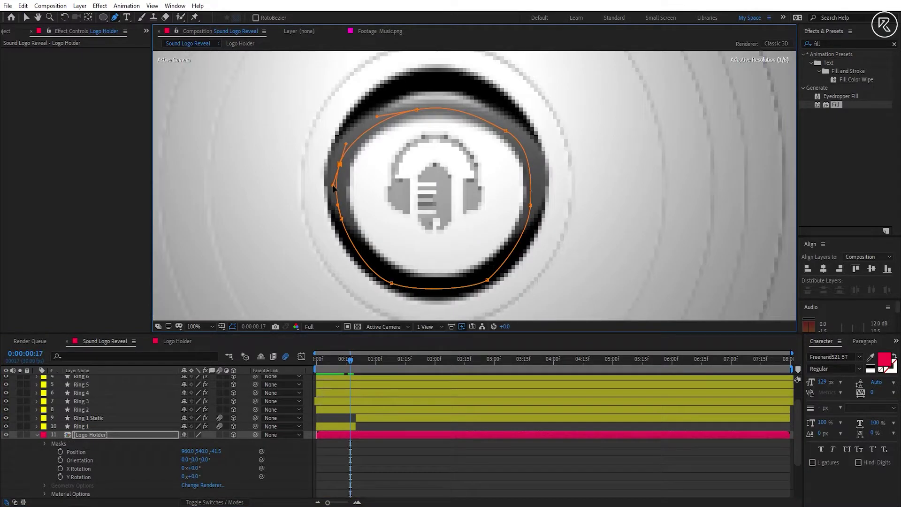
# Reveal Logo Holder's Mask 1 properties and set a Mask Path keyframe at frame 17
pyautogui.click(45, 444)
pyautogui.click(54, 451)
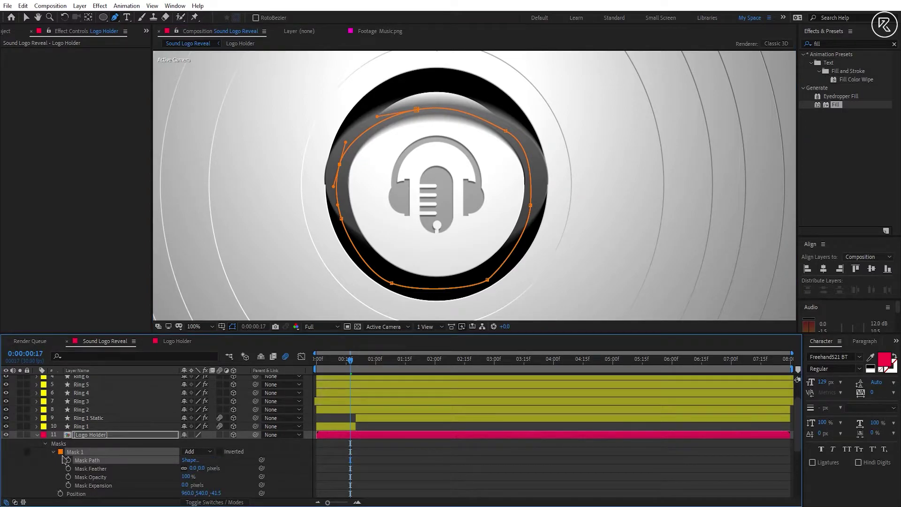
pyautogui.click(68, 460)
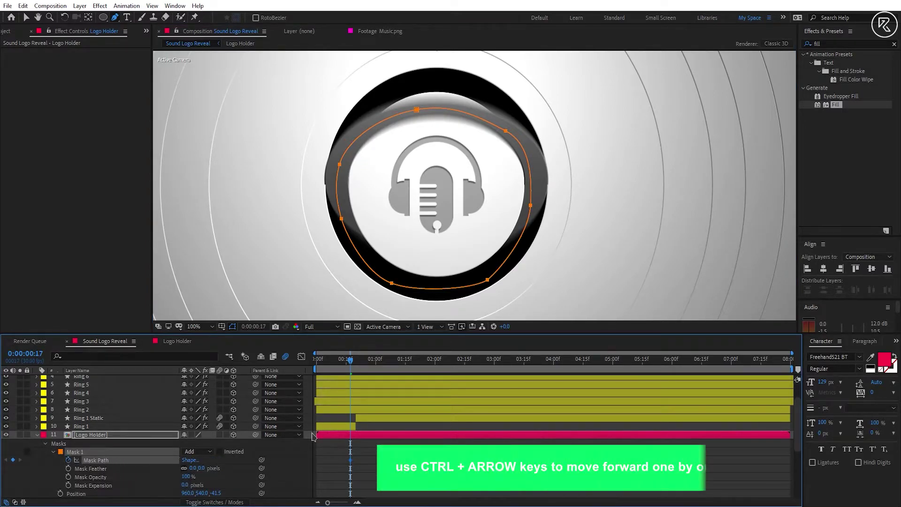
# Over frames 18 and 19, pull the mask's upper points down so the path follows the flipping ring across the logo
pyautogui.hotkey('ctrl', 'Right')
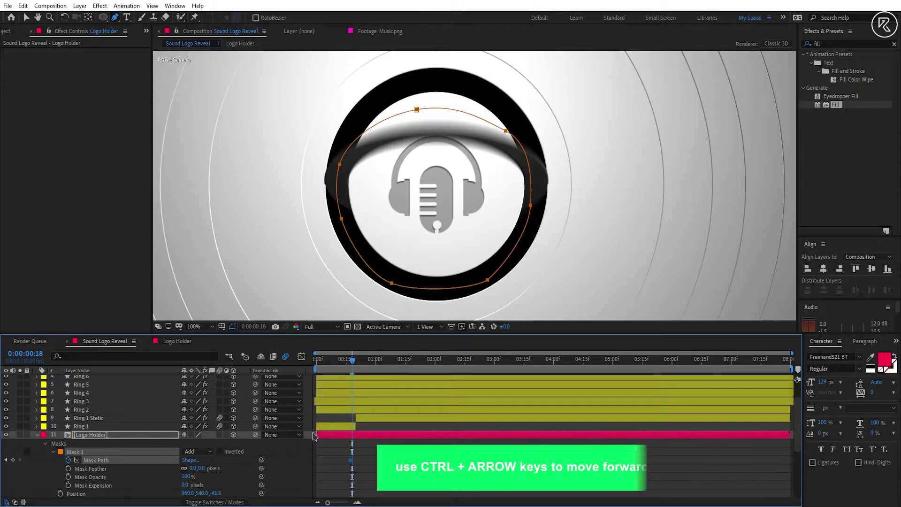
pyautogui.click(26, 19)
pyautogui.moveTo(416, 110); pyautogui.dragTo(418, 134)
pyautogui.moveTo(506, 132); pyautogui.dragTo(510, 151)
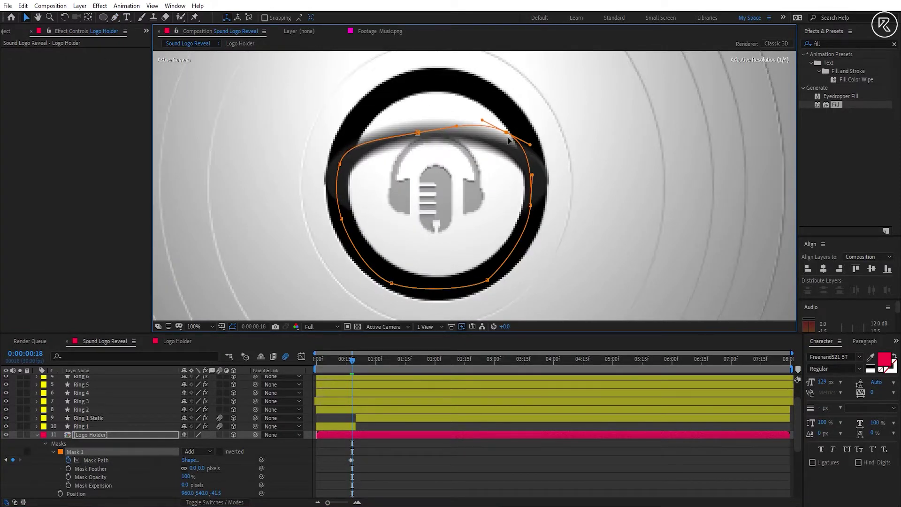
pyautogui.press('pagedown')
pyautogui.moveTo(417, 133); pyautogui.dragTo(415, 162)
pyautogui.moveTo(511, 150); pyautogui.dragTo(510, 172)
pyautogui.moveTo(337, 174); pyautogui.dragTo(340, 190)
# Over the frames up to 0:00:00:23, lower the upper mask points frame by frame until the path collapses along the black ring's lower part
pyautogui.press('pagedown')
pyautogui.moveTo(415, 162); pyautogui.dragTo(416, 190)
pyautogui.moveTo(509, 171); pyautogui.dragTo(493, 203)
pyautogui.moveTo(432, 201); pyautogui.dragTo(417, 234)
pyautogui.press('pagedown')
pyautogui.press('pagedown')
pyautogui.moveTo(518, 193); pyautogui.dragTo(524, 203)
pyautogui.moveTo(338, 191); pyautogui.dragTo(351, 212)
pyautogui.press('pagedown')
pyautogui.moveTo(417, 234); pyautogui.dragTo(418, 288)
pyautogui.hotkey('ctrl', 'z')
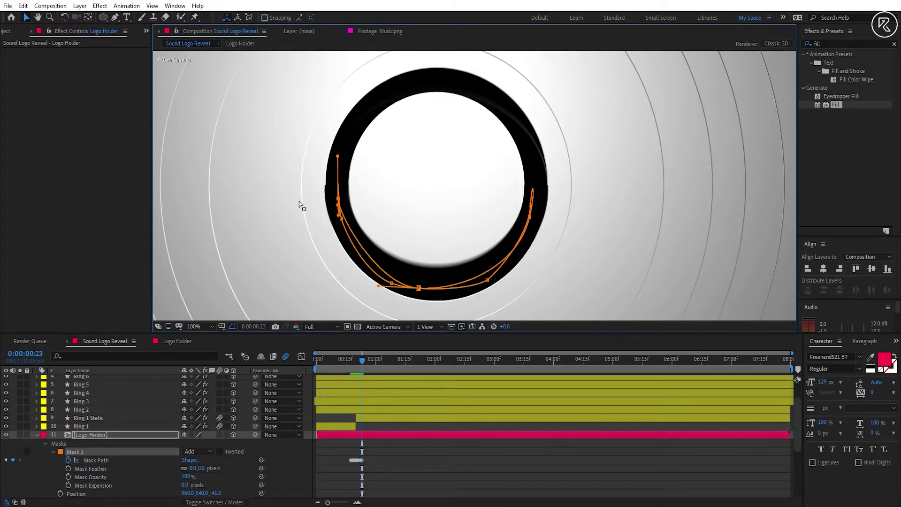
# Invert Logo Holder's mask, set its feather to 5 pixels, and play back the reveal from 0:00:00:14
pyautogui.click(220, 451)
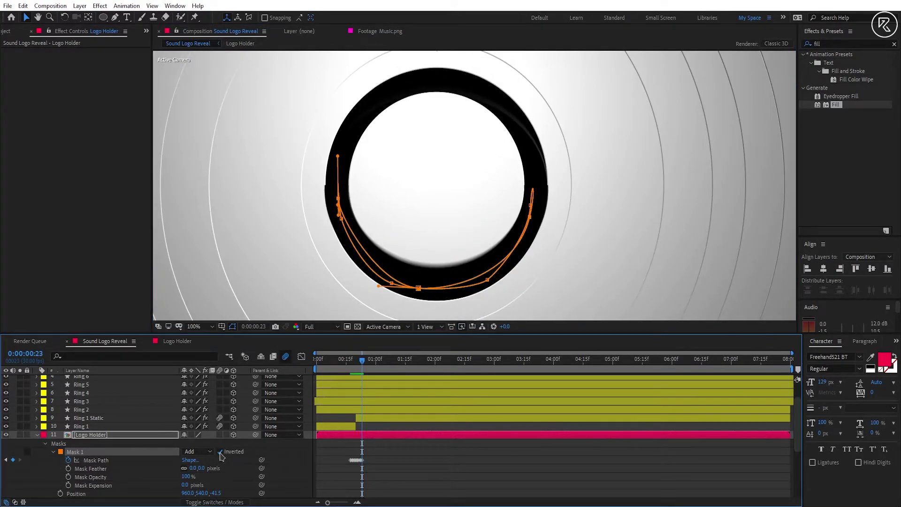
pyautogui.click(201, 468)
pyautogui.write('5')
pyautogui.press('Return')
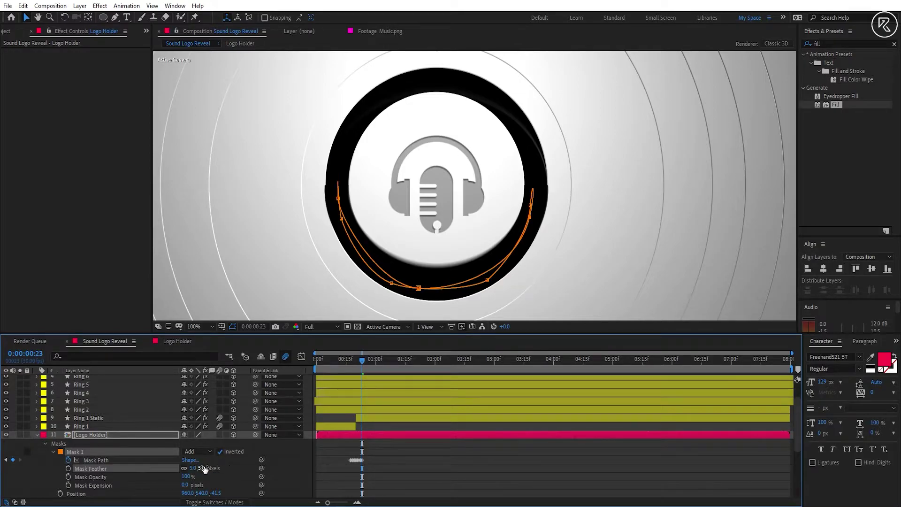
pyautogui.moveTo(362, 360); pyautogui.dragTo(345, 368)
pyautogui.click(410, 468)
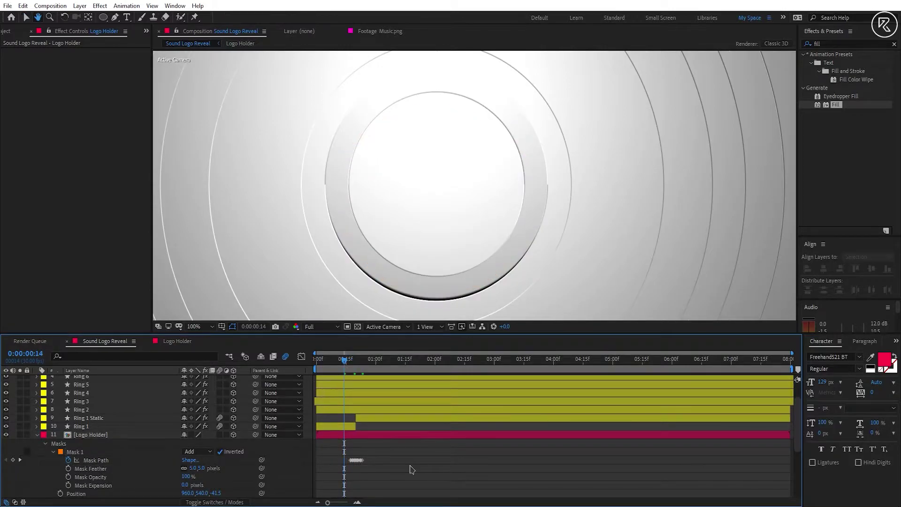
pyautogui.click(347, 365)
pyautogui.press('space')
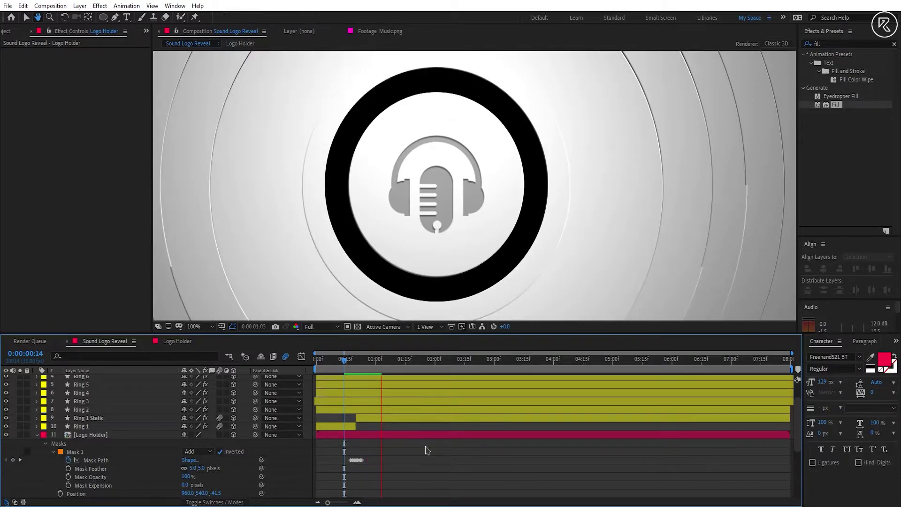
pyautogui.moveTo(371, 365); pyautogui.dragTo(346, 367)
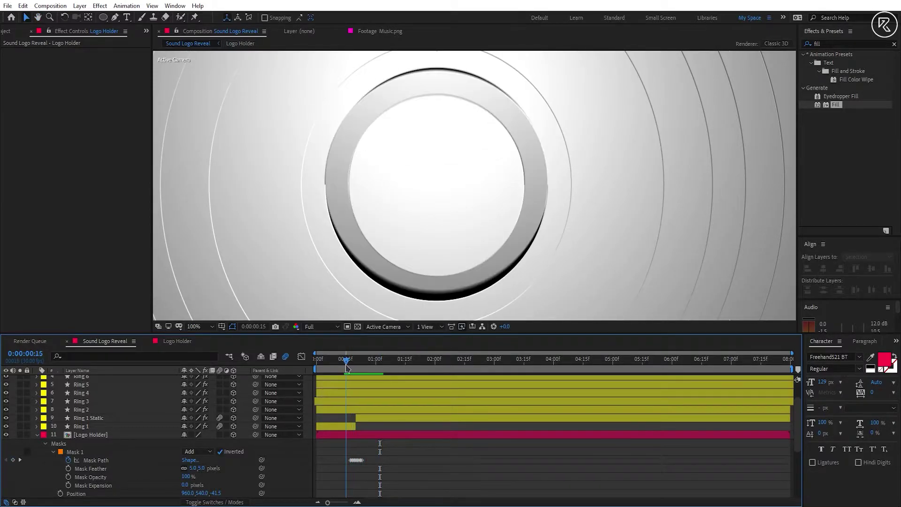
# Collapse Logo Holder, reveal Disk's transform properties and set an X Rotation keyframe of 0° at 0:00:02:12
pyautogui.click(38, 434)
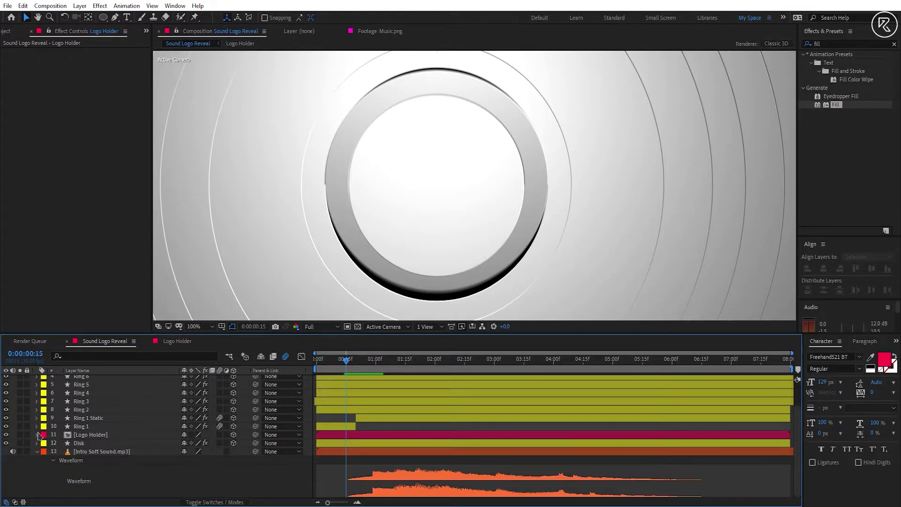
pyautogui.moveTo(424, 366); pyautogui.dragTo(460, 374)
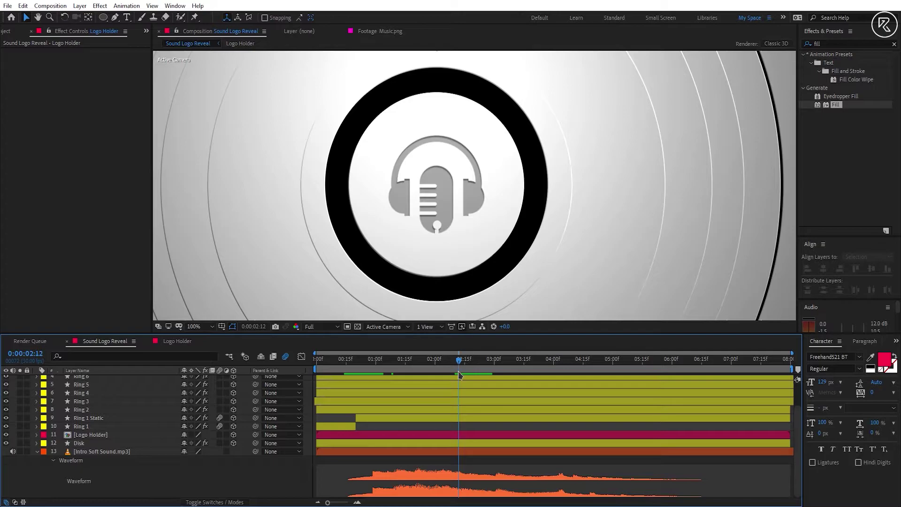
pyautogui.click(460, 445)
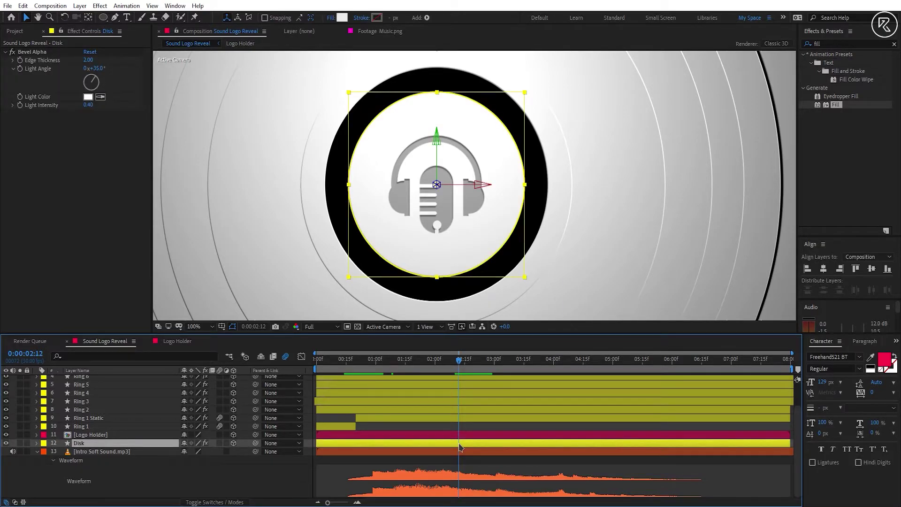
pyautogui.click(36, 443)
pyautogui.scroll(-2, 47, 448)
pyautogui.click(45, 440)
pyautogui.scroll(-2, 70, 446)
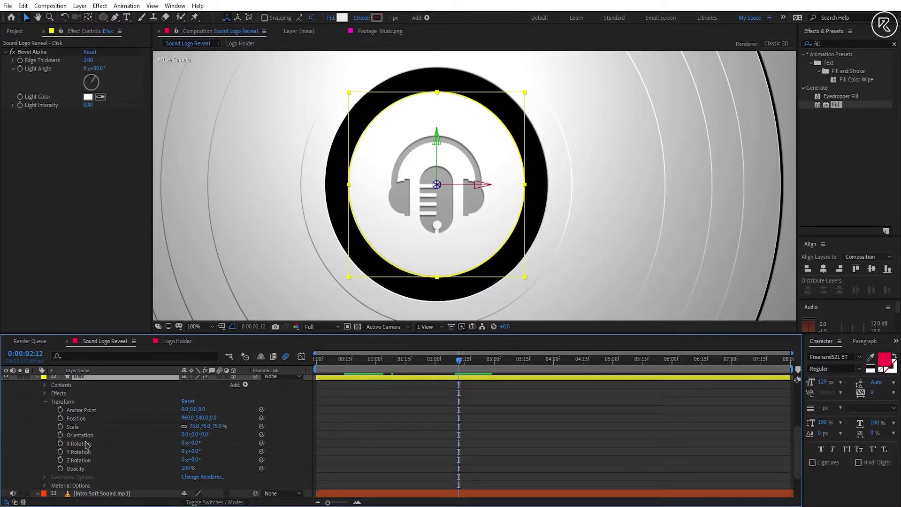
pyautogui.click(61, 444)
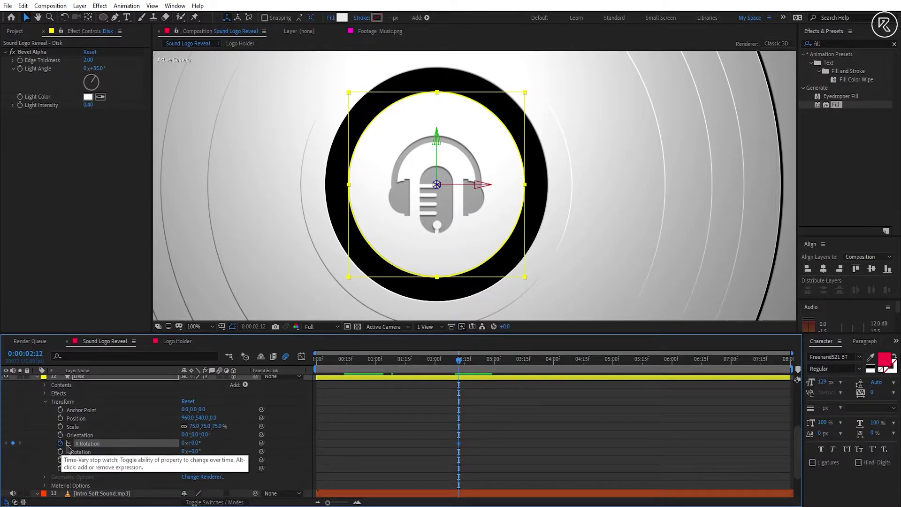
# Set Disk's X Rotation to -23° at 0:00:02:20
pyautogui.moveTo(462, 351); pyautogui.dragTo(475, 351)
pyautogui.click(193, 443)
pyautogui.write('-23')
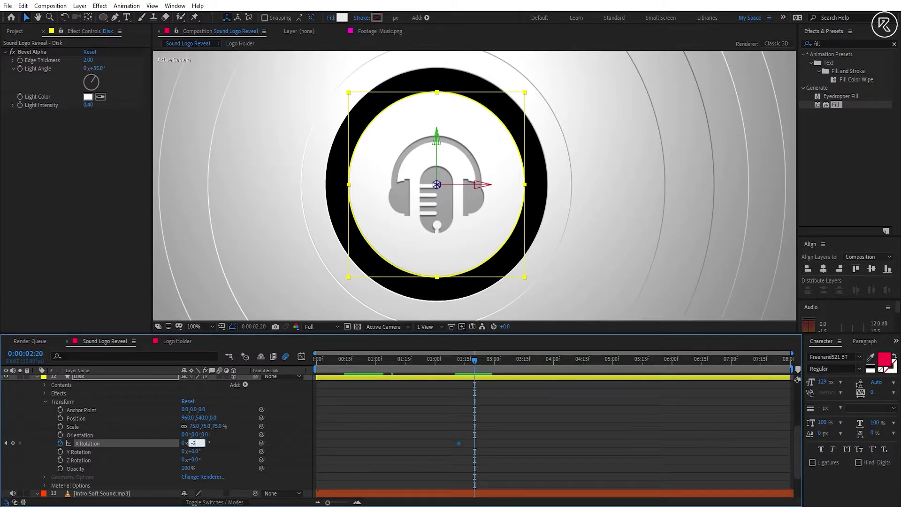
pyautogui.press('Return')
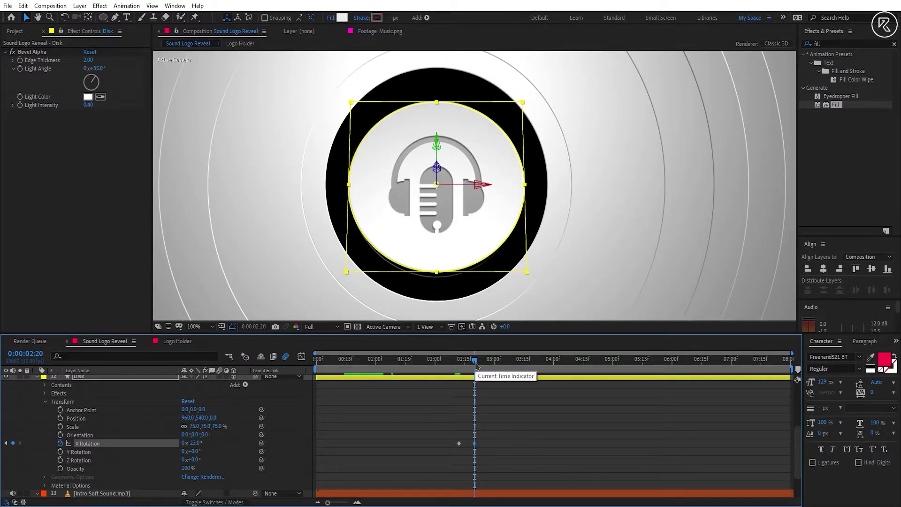
# Hold Disk's X Rotation at -23° with a keyframe at 0:00:02:25, and set it to 180° at 0:00:03:05
pyautogui.moveTo(476, 362); pyautogui.dragTo(485, 372)
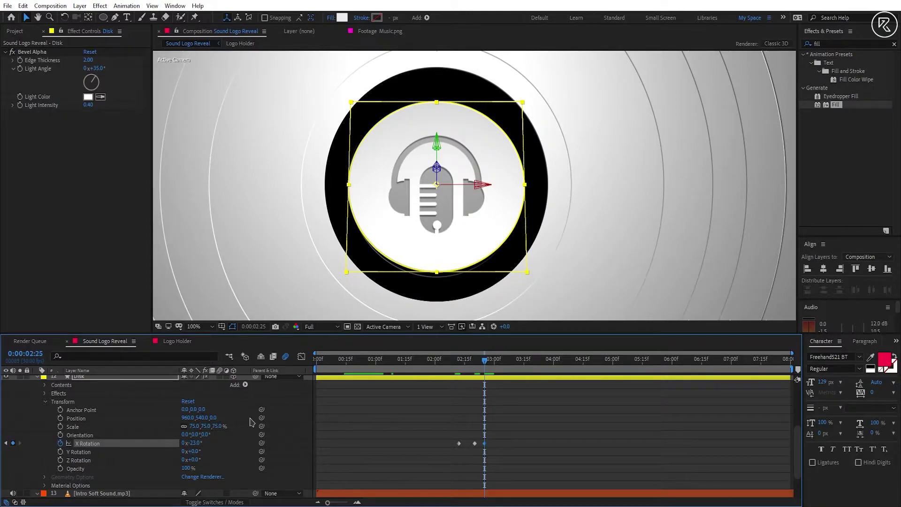
pyautogui.hotkey('shift', 'pagedown')
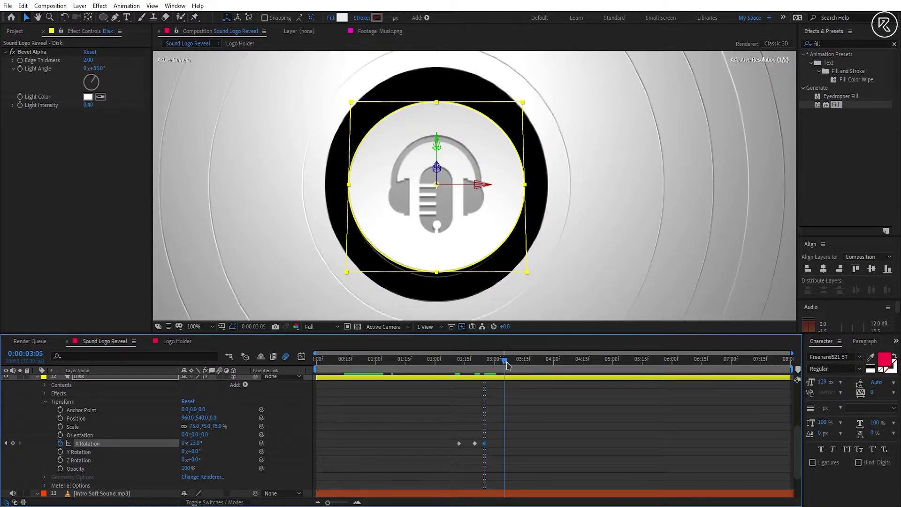
pyautogui.click(196, 443)
pyautogui.write('18')
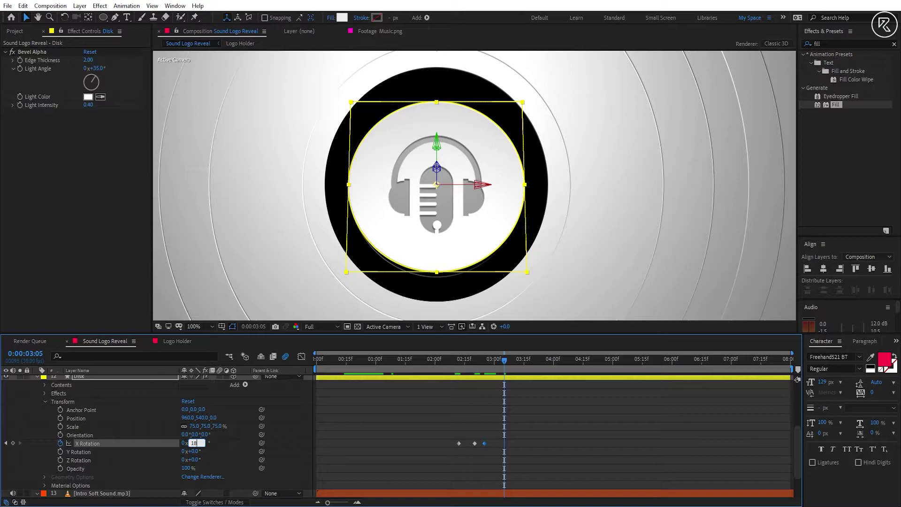
pyautogui.write('0')
pyautogui.press('Return')
# Add a slightly tilted Disk X Rotation keyframe at 0:00:03:11 and settle the rotation at 180° at 0:00:03:16
pyautogui.moveTo(504, 365); pyautogui.dragTo(516, 365)
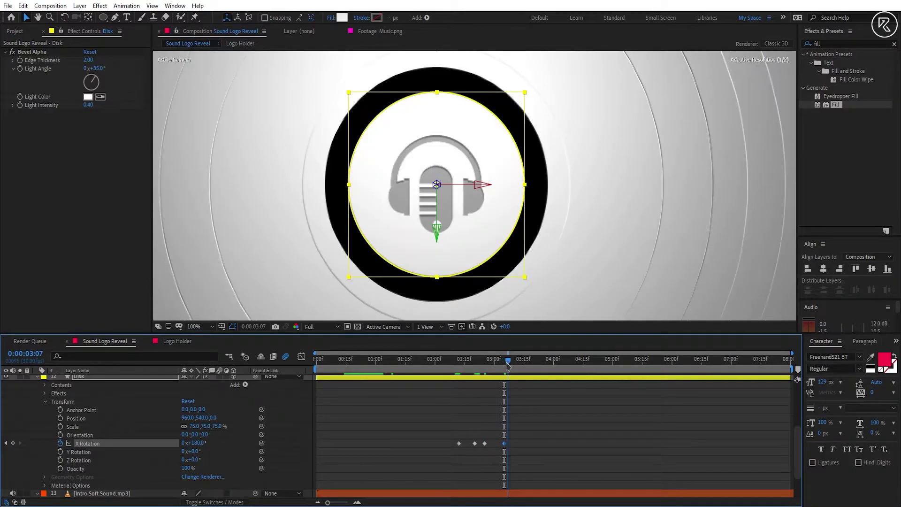
pyautogui.click(196, 443)
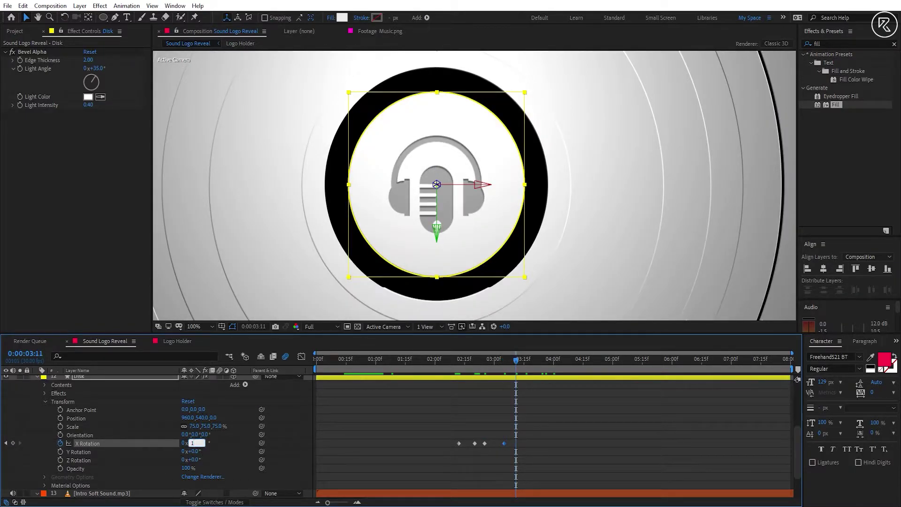
pyautogui.press('Return')
pyautogui.moveTo(516, 365); pyautogui.dragTo(526, 365)
pyautogui.click(197, 443)
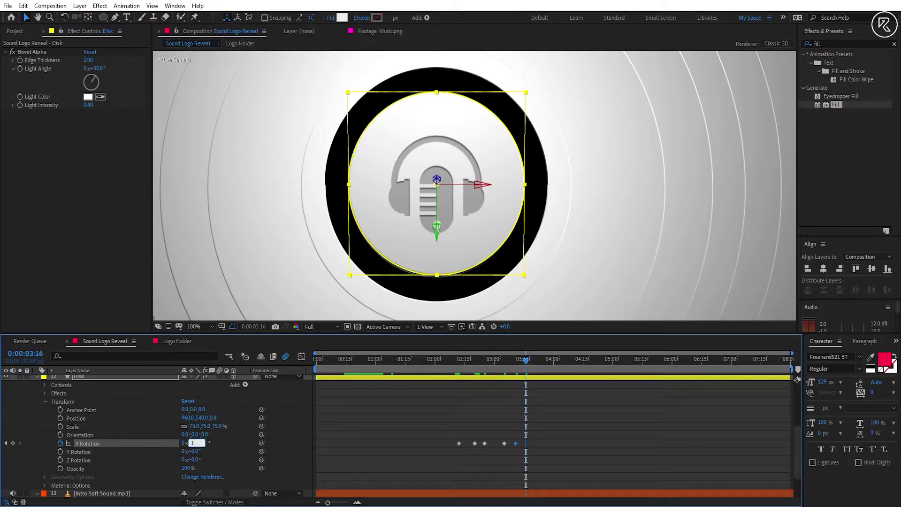
pyautogui.press('Return')
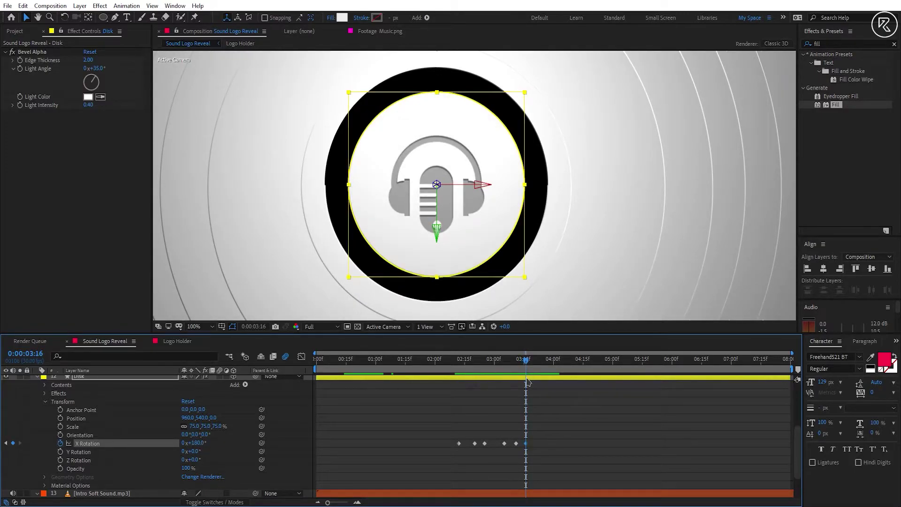
# Apply Easy Ease to all of Disk's X Rotation keyframes and check the flip around 0:00:02:29
pyautogui.moveTo(538, 412); pyautogui.dragTo(453, 453)
pyautogui.press('F9')
pyautogui.click(497, 373)
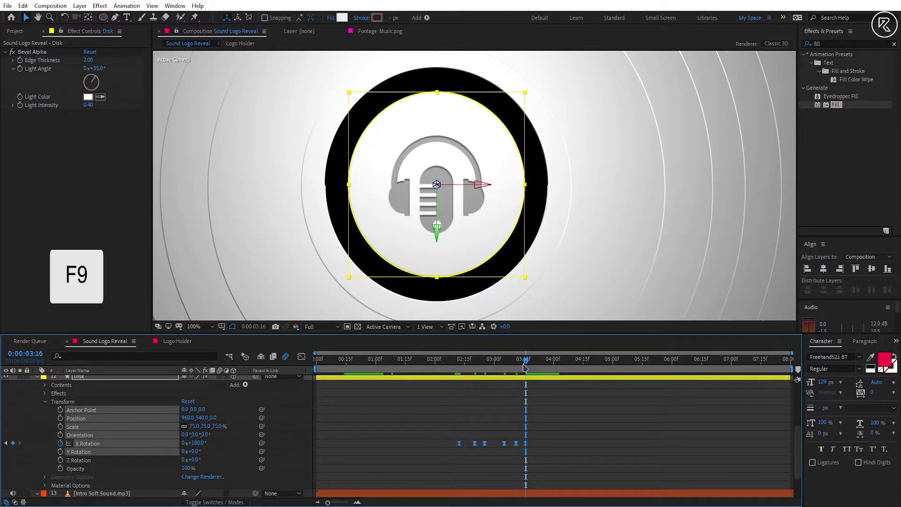
pyautogui.moveTo(495, 372); pyautogui.dragTo(492, 372)
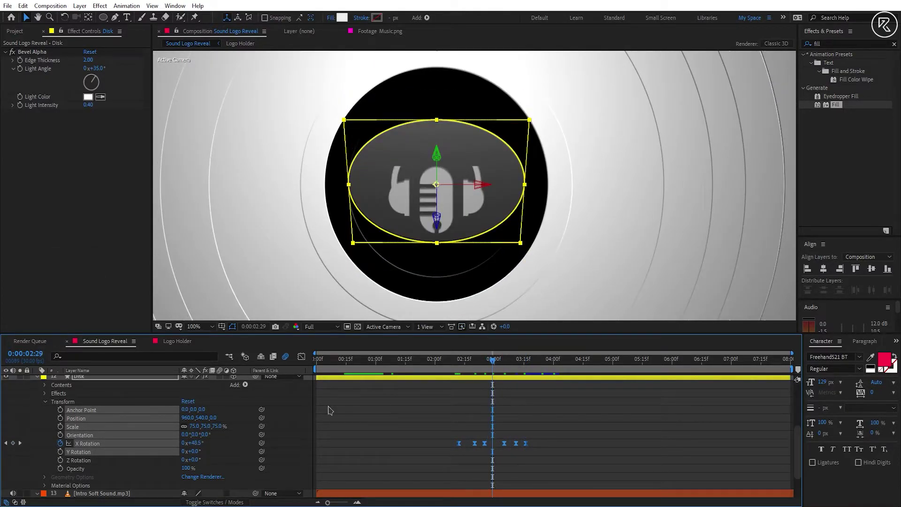
# Enable motion blur for Disk, and parent Logo Holder to Disk at 0:00:02:12
pyautogui.scroll(2, 223, 413)
pyautogui.click(434, 418)
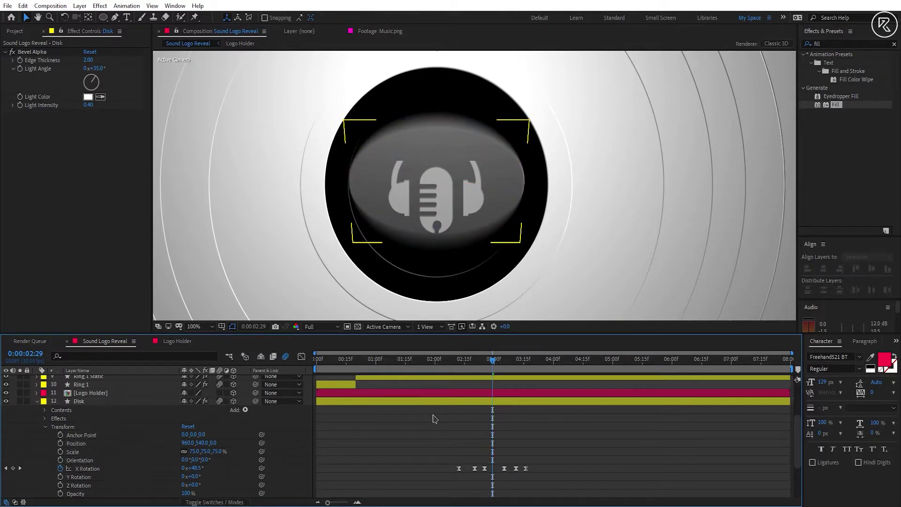
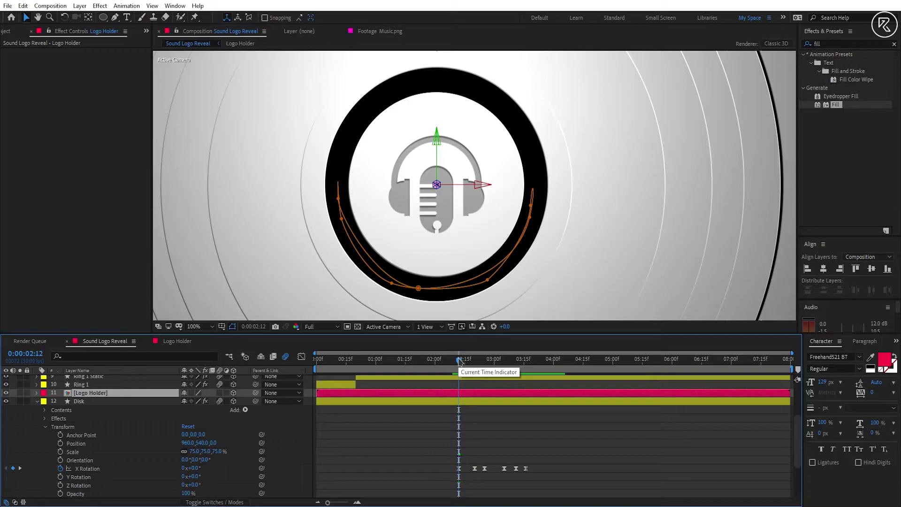
pyautogui.moveTo(256, 394); pyautogui.dragTo(75, 402)
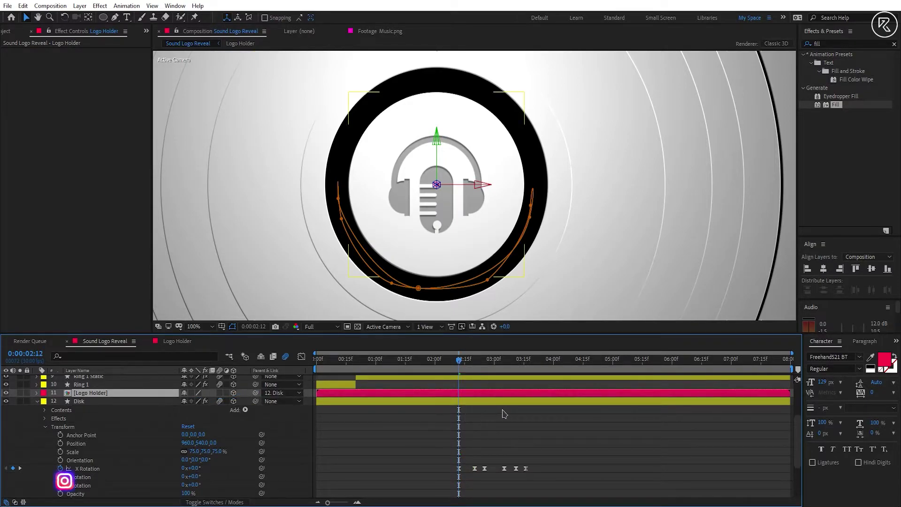
# Preview the disk flip from 0:00:02:12 and again from 0:00:02:07 to examine the logo's movement
pyautogui.press('space')
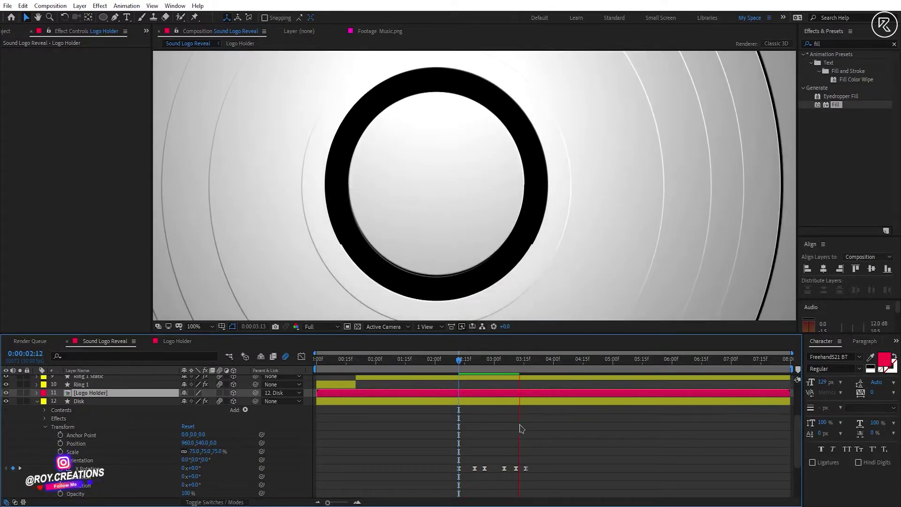
pyautogui.press('space')
pyautogui.click(464, 366)
pyautogui.click(449, 366)
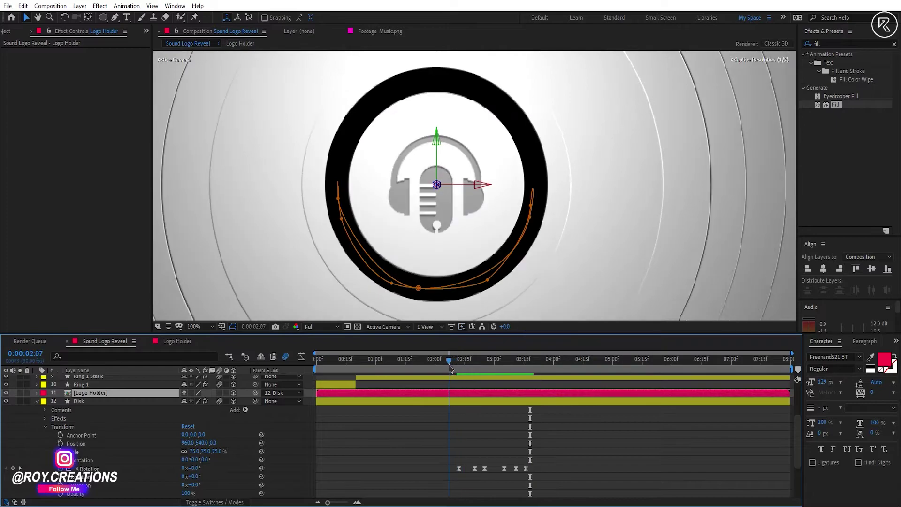
pyautogui.press('space')
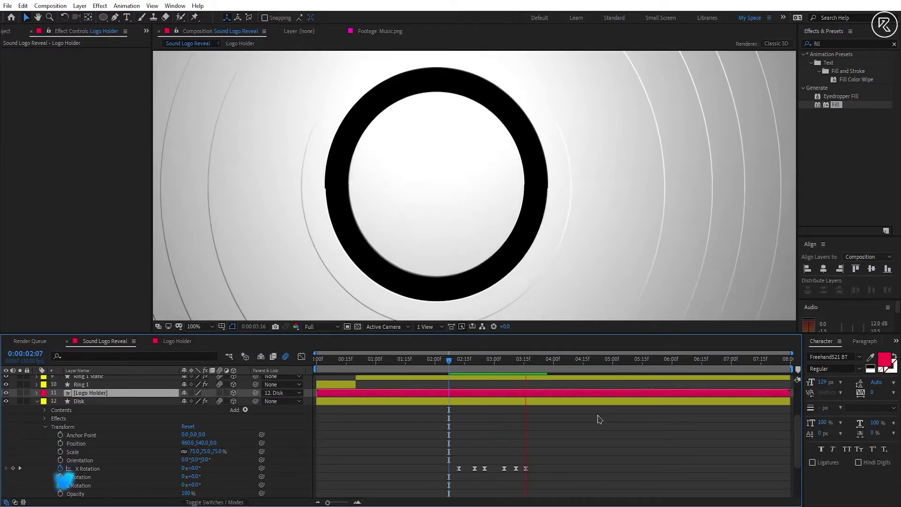
# At 0:00:03:11, add Music.png to the Sound Logo Reveal composition directly above the Logo Holder layer
pyautogui.moveTo(543, 366); pyautogui.dragTo(516, 368)
pyautogui.click(7, 31)
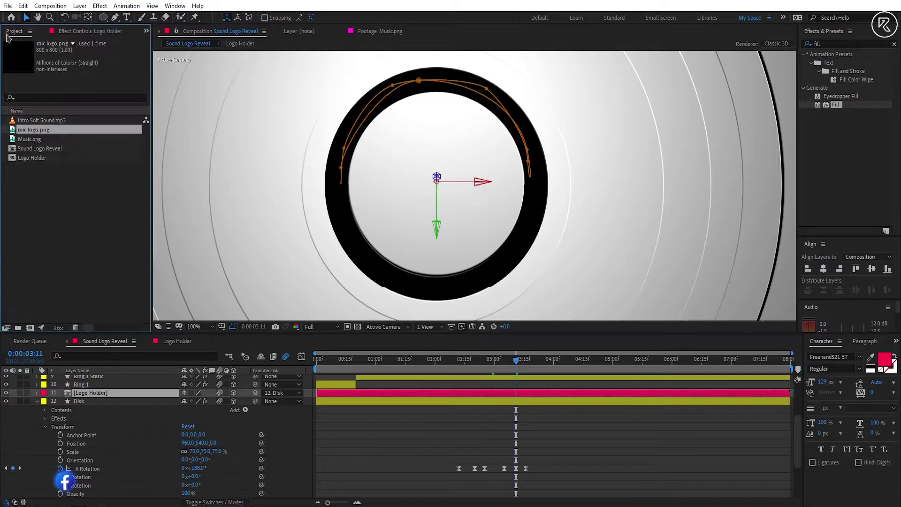
pyautogui.click(32, 139)
pyautogui.click(34, 149)
pyautogui.moveTo(34, 149); pyautogui.dragTo(91, 394)
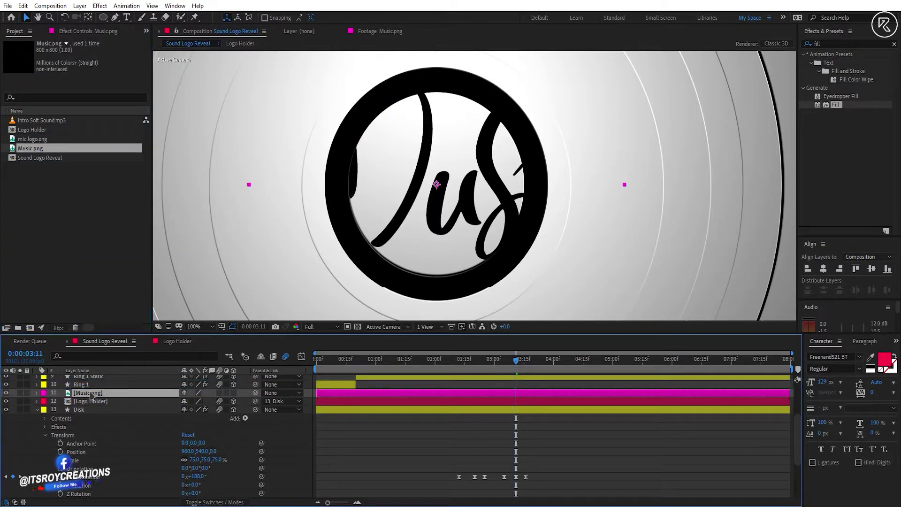
# Set the Music.png layer's scale to 36% so the lettering fits inside the disk
pyautogui.press('s')
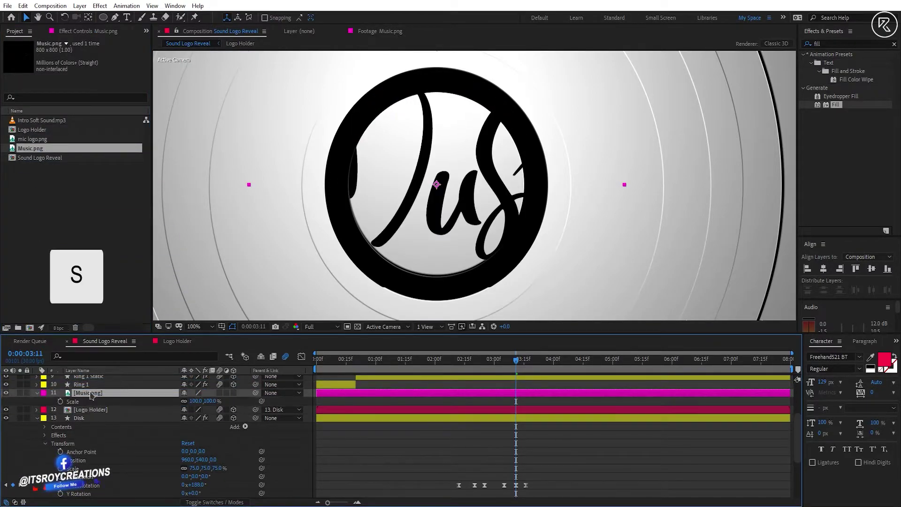
pyautogui.click(209, 401)
pyautogui.write('36')
pyautogui.press('Return')
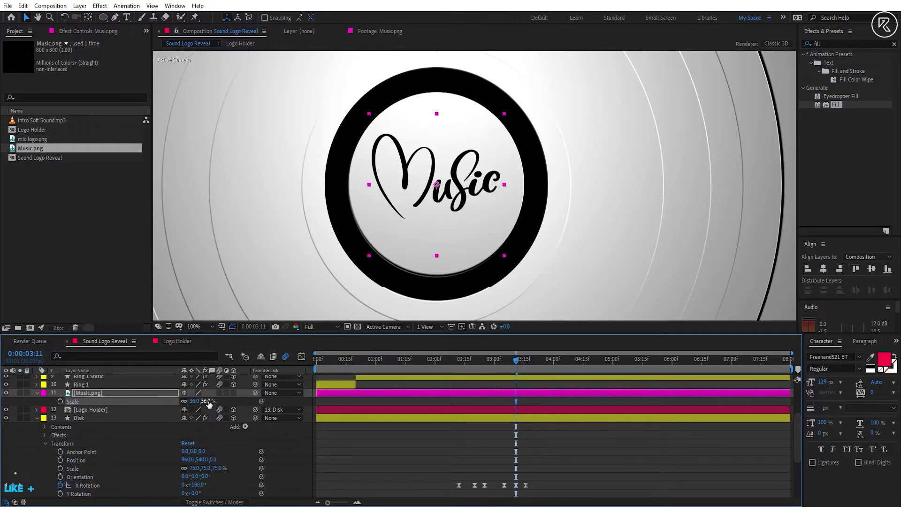
# Pre-compose the Music.png layer as Text Holder, moving all attributes into the new composition
pyautogui.rightClick(434, 393)
pyautogui.click(465, 334)
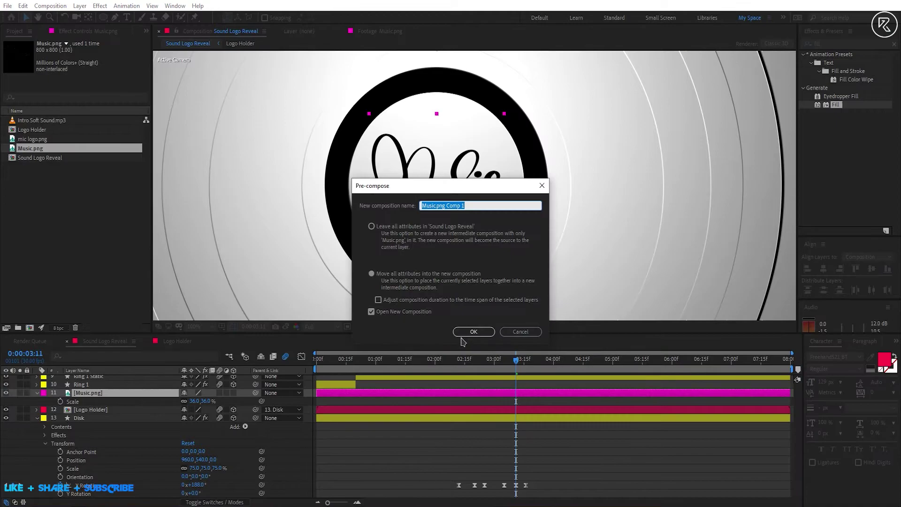
pyautogui.write('Text Holder')
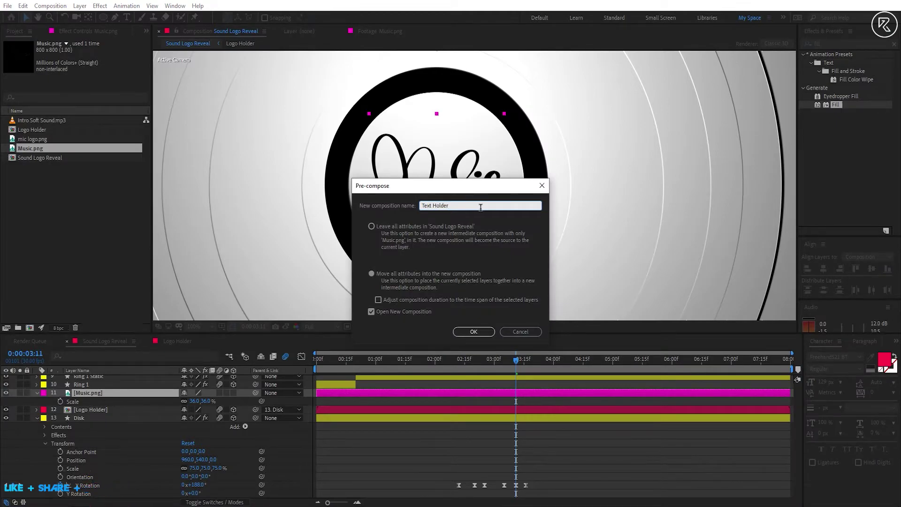
pyautogui.click(390, 277)
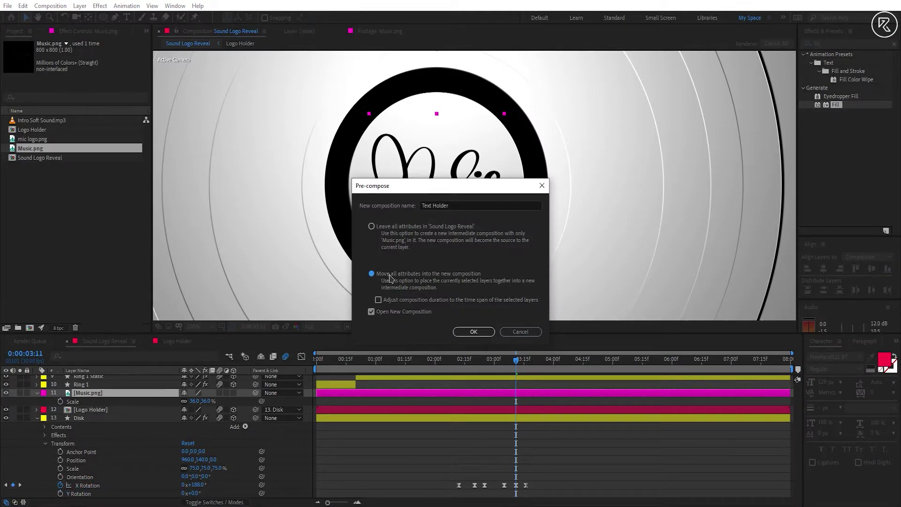
pyautogui.click(474, 332)
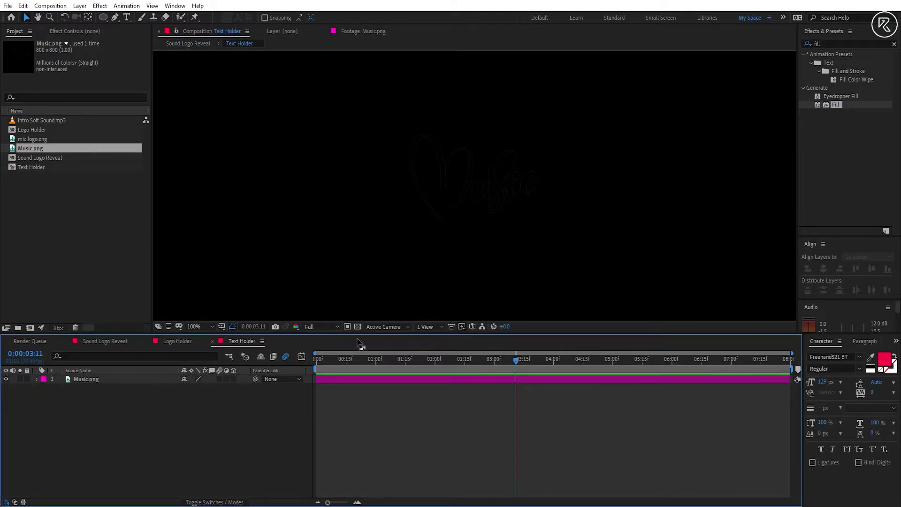
# Back in Sound Logo Reveal, make Text Holder a 3D layer and set its Z position to -55
pyautogui.click(115, 342)
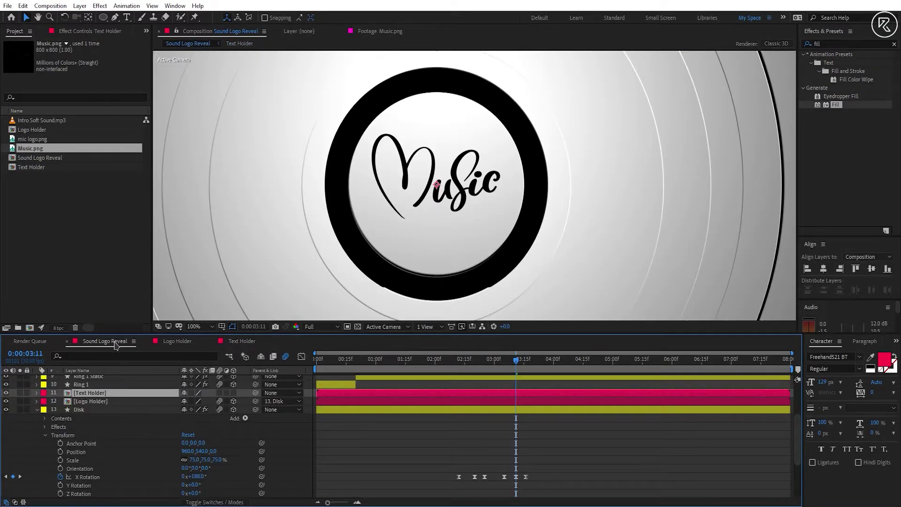
pyautogui.click(233, 392)
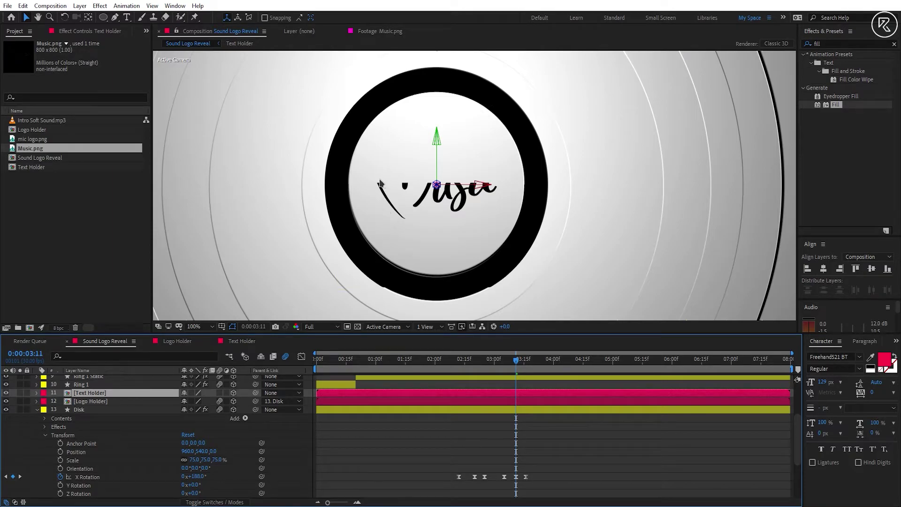
pyautogui.click(37, 393)
pyautogui.click(44, 402)
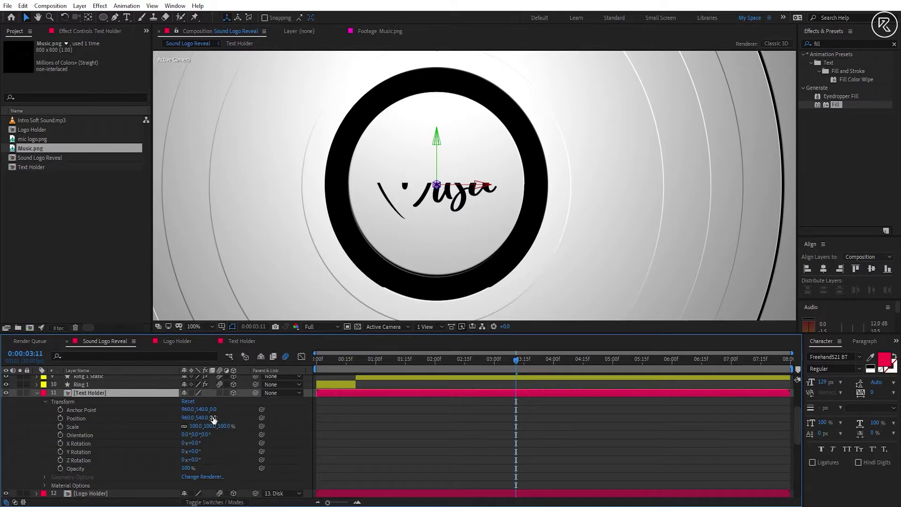
pyautogui.write('-50')
pyautogui.press('Return')
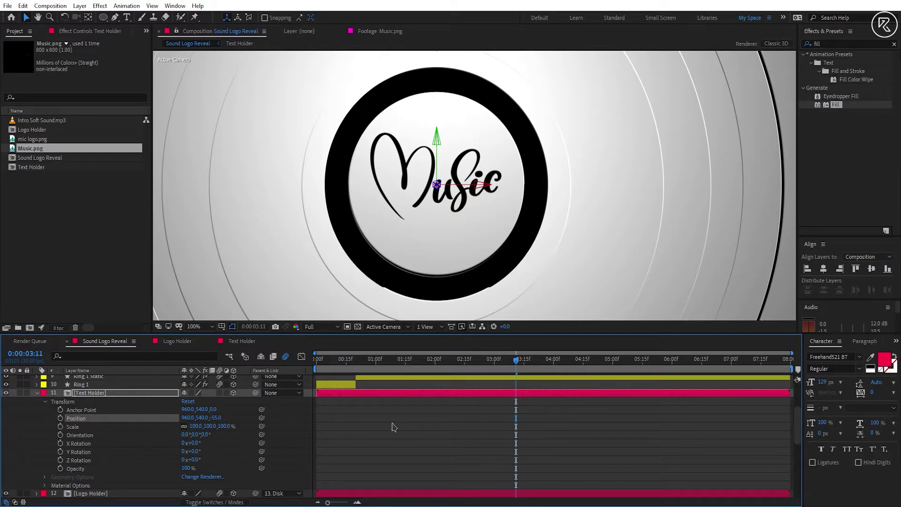
pyautogui.click(36, 393)
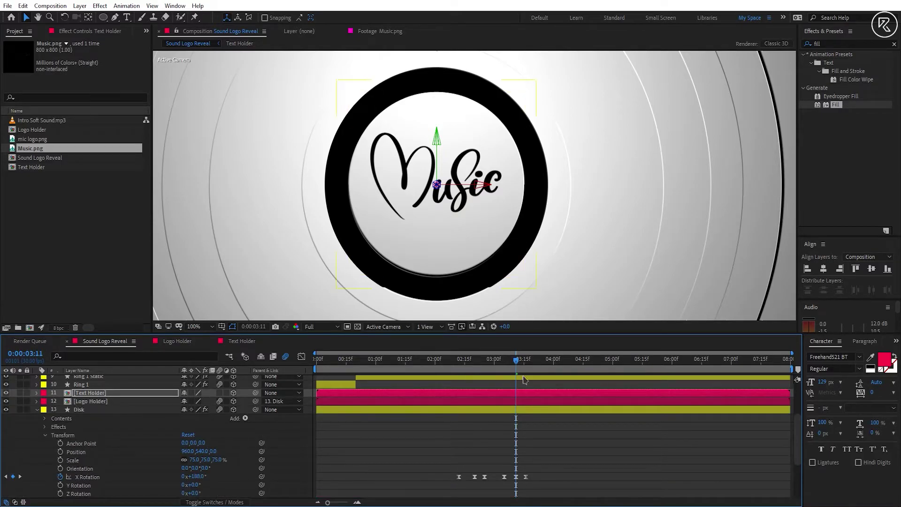
# Parent Text Holder to Disk at 0:00:03:16 and enable motion blur for Text Holder
pyautogui.moveTo(516, 360)
pyautogui.mouseDown()
pyautogui.moveTo(548, 371)
pyautogui.moveTo(525, 371)
pyautogui.mouseUp()
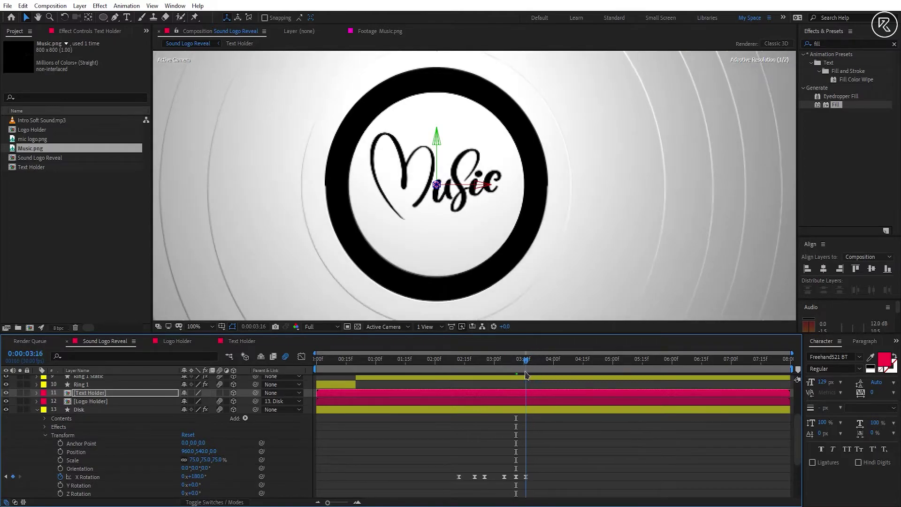
pyautogui.click(528, 485)
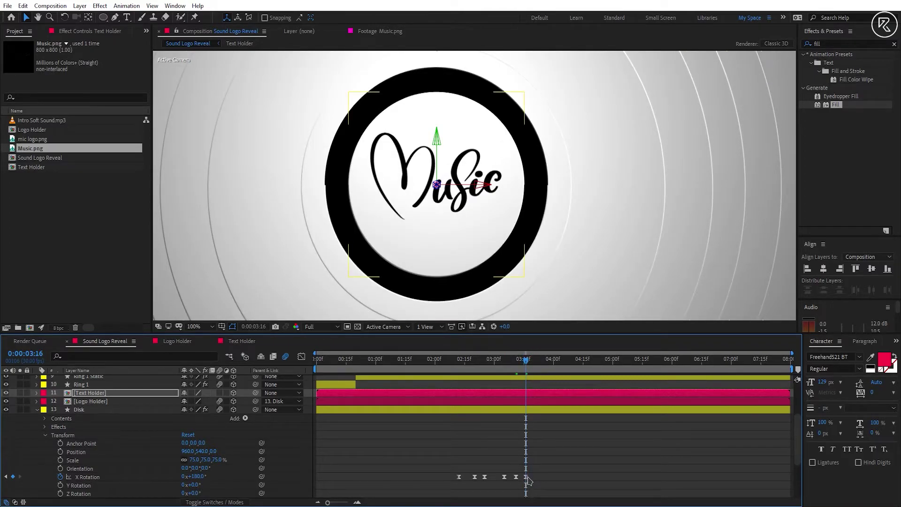
pyautogui.click(513, 395)
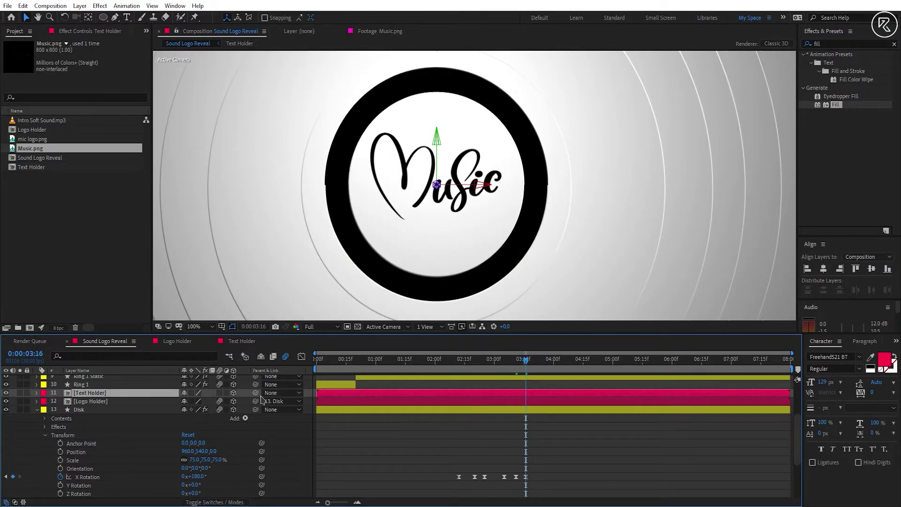
pyautogui.moveTo(256, 392); pyautogui.dragTo(104, 412)
pyautogui.moveTo(528, 362); pyautogui.dragTo(499, 370)
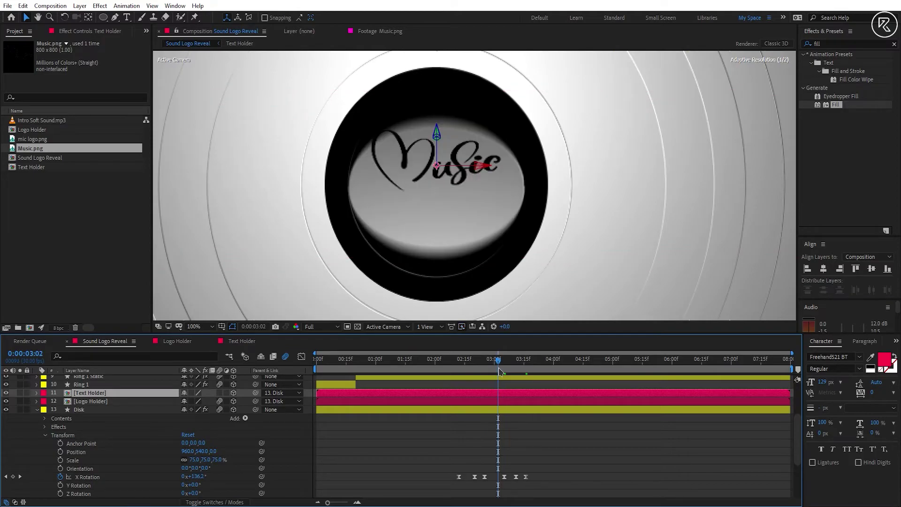
pyautogui.click(219, 393)
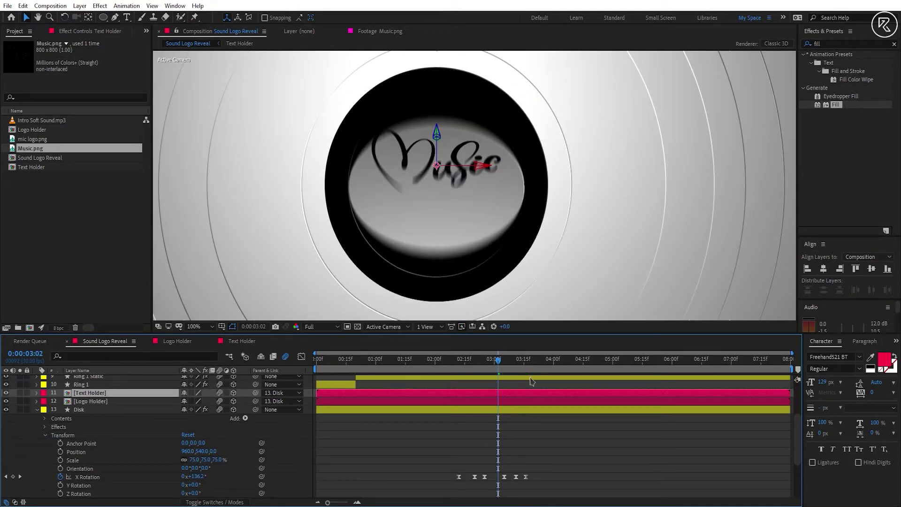
pyautogui.moveTo(503, 365); pyautogui.dragTo(526, 367)
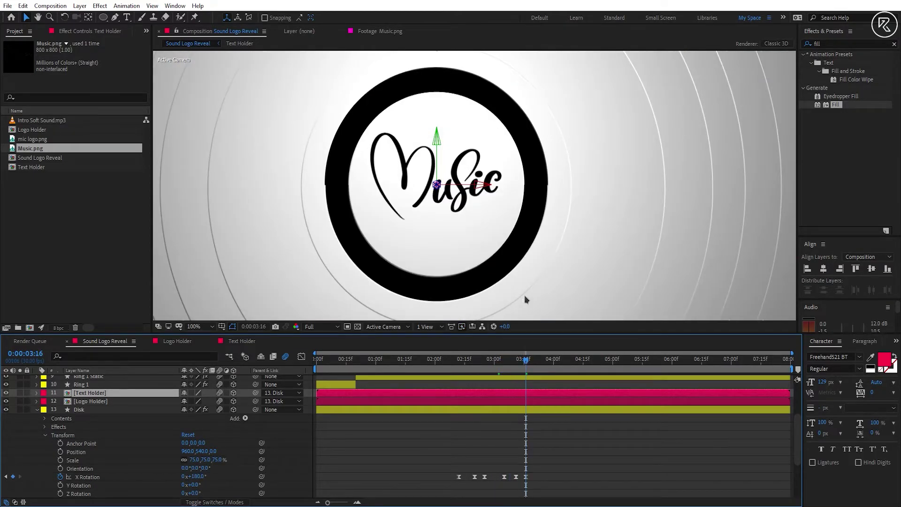
# Split the Ring 1 Static layer at 0:00:03:14 and rename the new segment Ring 1 Flip
pyautogui.hotkey('shift', '/')
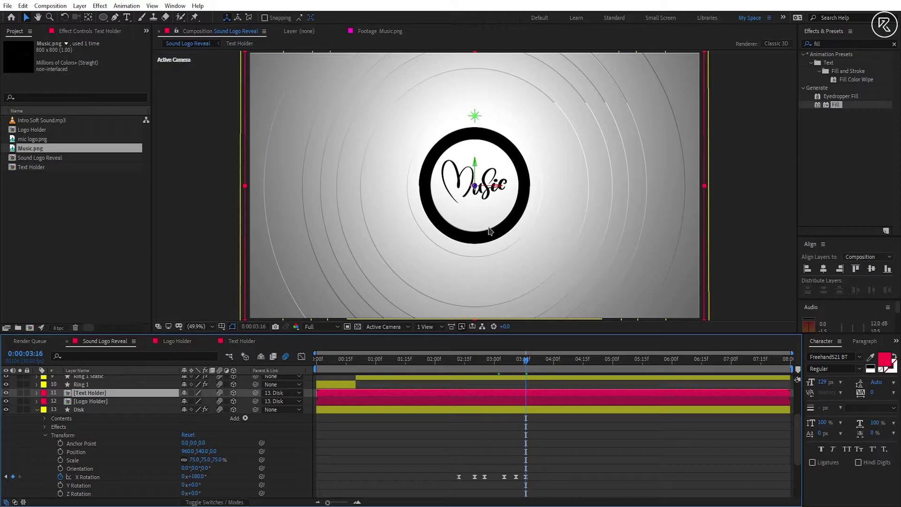
pyautogui.moveTo(526, 363); pyautogui.dragTo(522, 363)
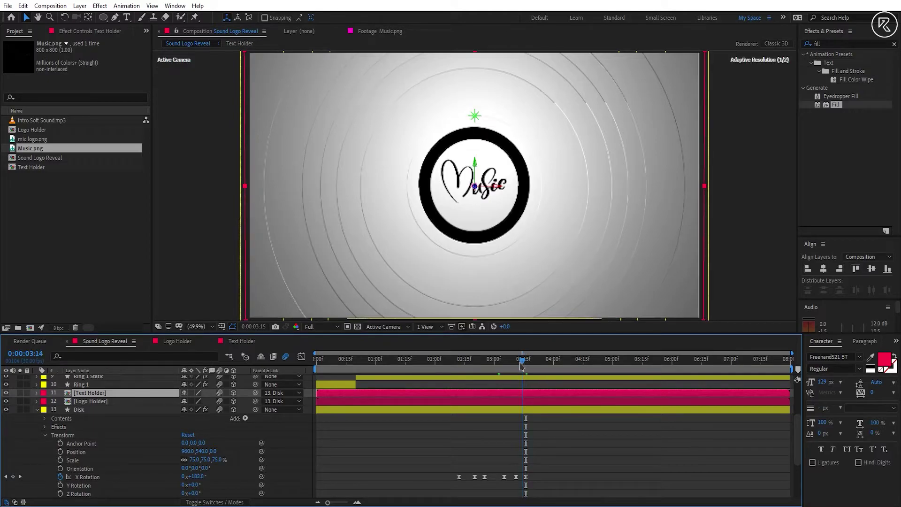
pyautogui.click(36, 410)
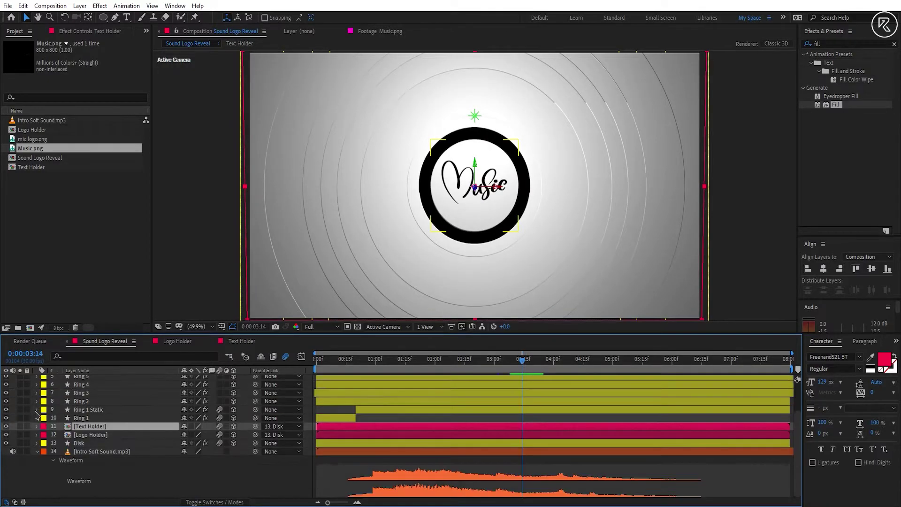
pyautogui.click(528, 412)
pyautogui.hotkey('ctrl', 'shift', 'd')
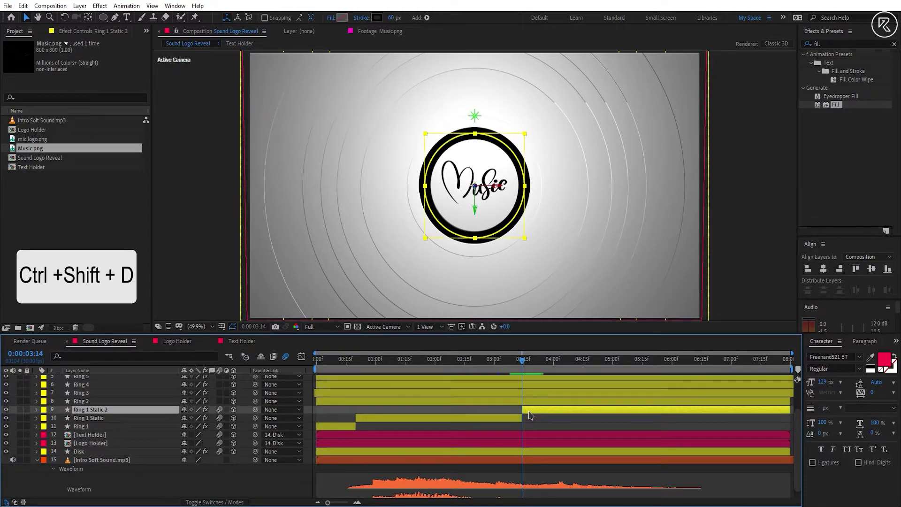
pyautogui.rightClick(124, 411)
pyautogui.click(220, 389)
pyautogui.write('Ring 1 Flip')
pyautogui.press('Return')
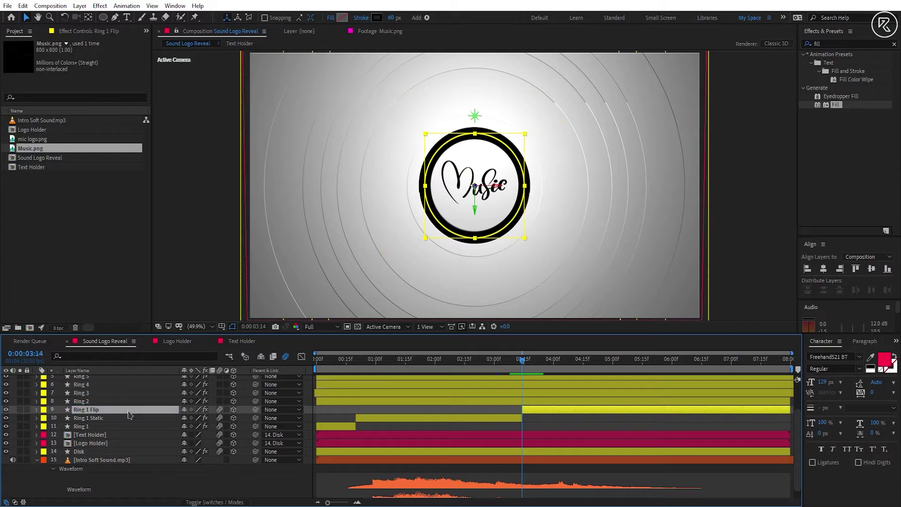
# Keyframe Ring 1 Flip's Orientation at 0:00:03:14, and set its Y Orientation to 180° at 0:00:03:29
pyautogui.click(37, 409)
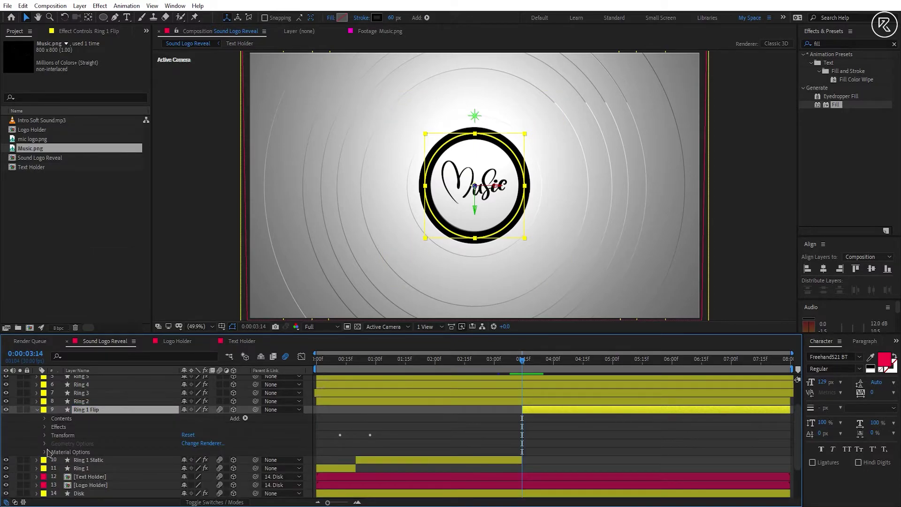
pyautogui.click(45, 436)
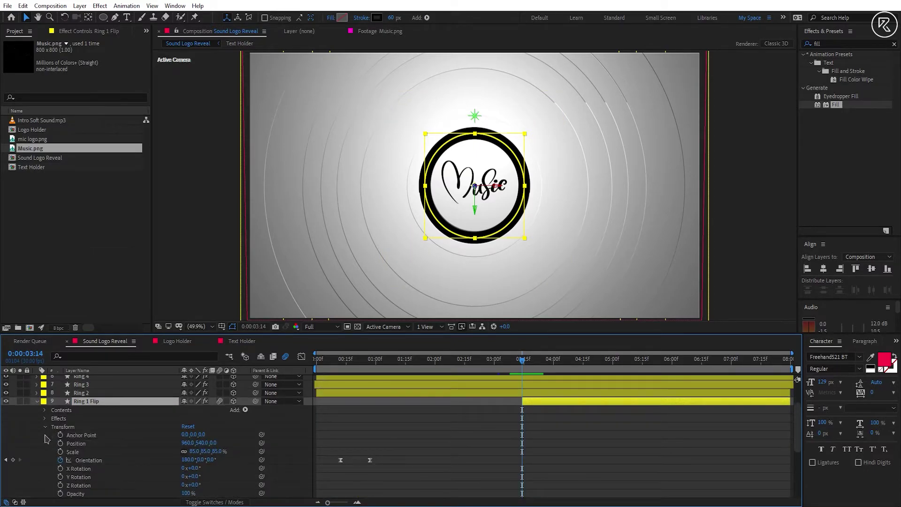
pyautogui.click(13, 460)
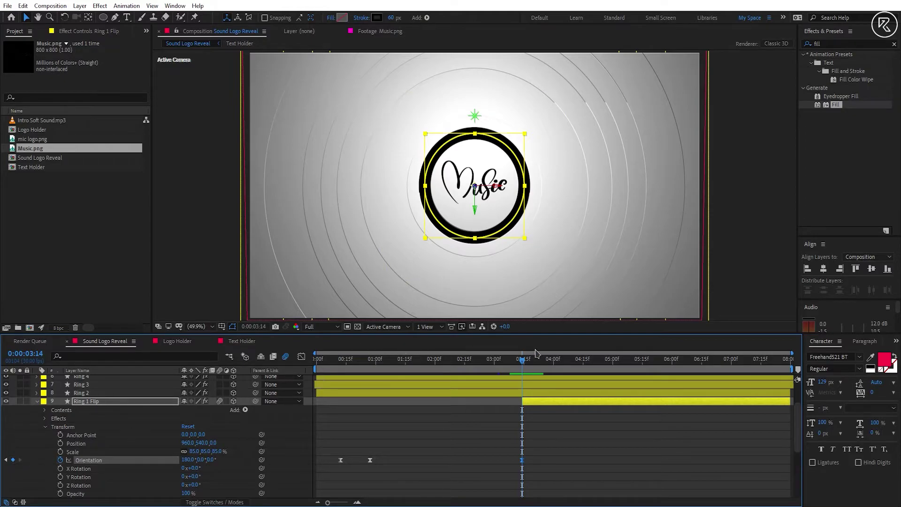
pyautogui.moveTo(539, 360); pyautogui.dragTo(551, 364)
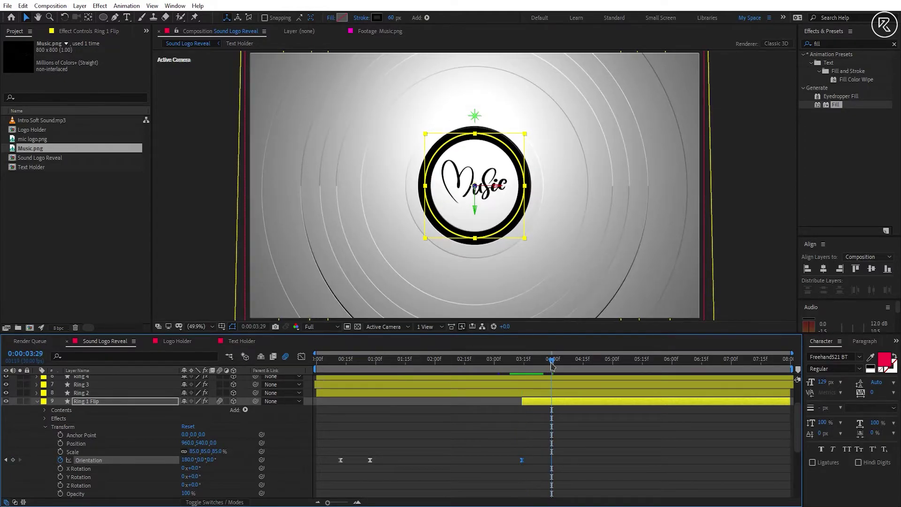
pyautogui.moveTo(198, 464); pyautogui.dragTo(201, 464)
pyautogui.click(201, 460)
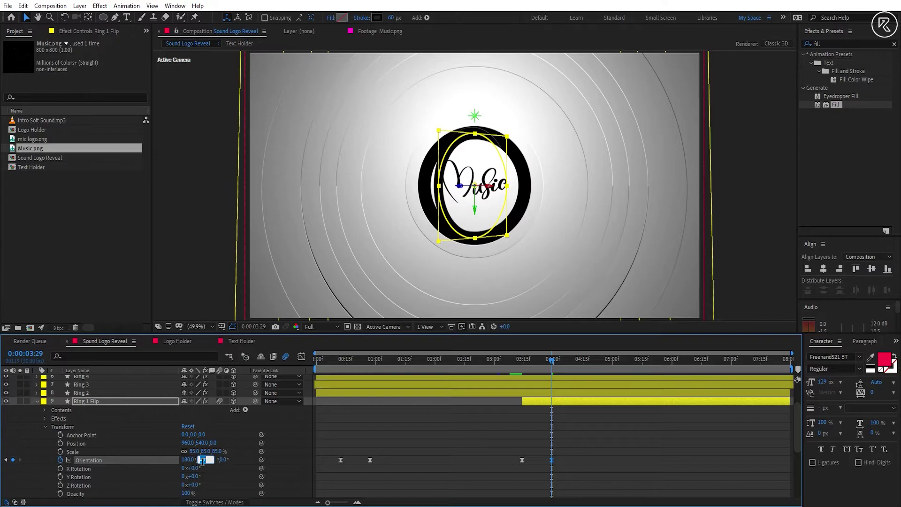
pyautogui.write('180')
pyautogui.press('Return')
# Split the Ring 1 Flip layer at 0:00:03:21 and set the new segment's stroke color to ECECEC
pyautogui.moveTo(529, 366); pyautogui.dragTo(537, 370)
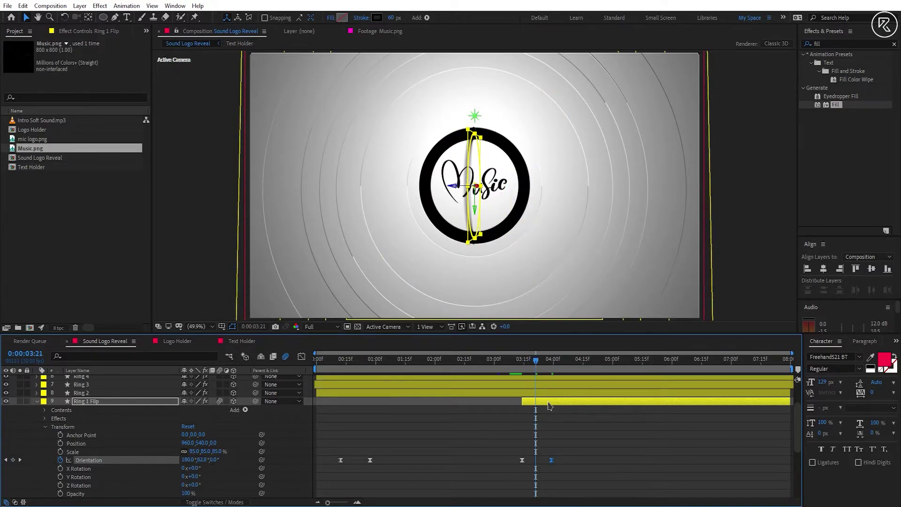
pyautogui.hotkey('ctrl', 'shift', 'd')
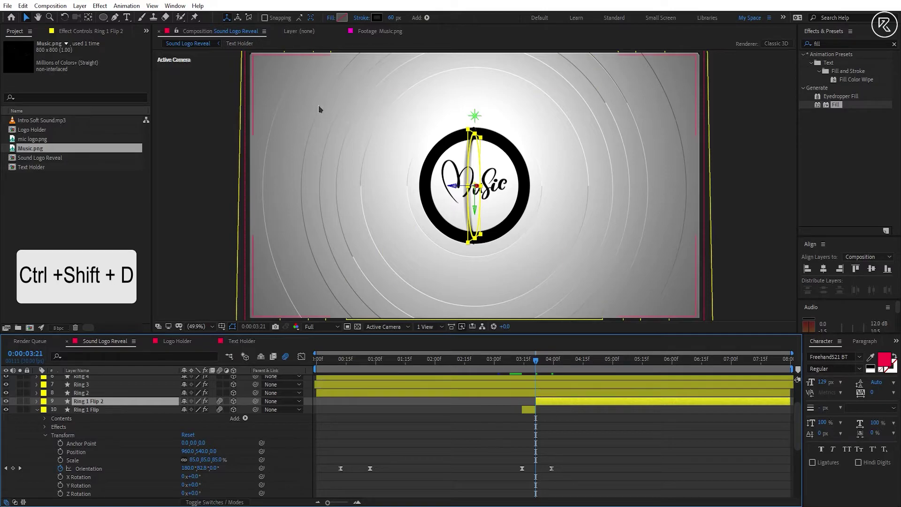
pyautogui.click(378, 19)
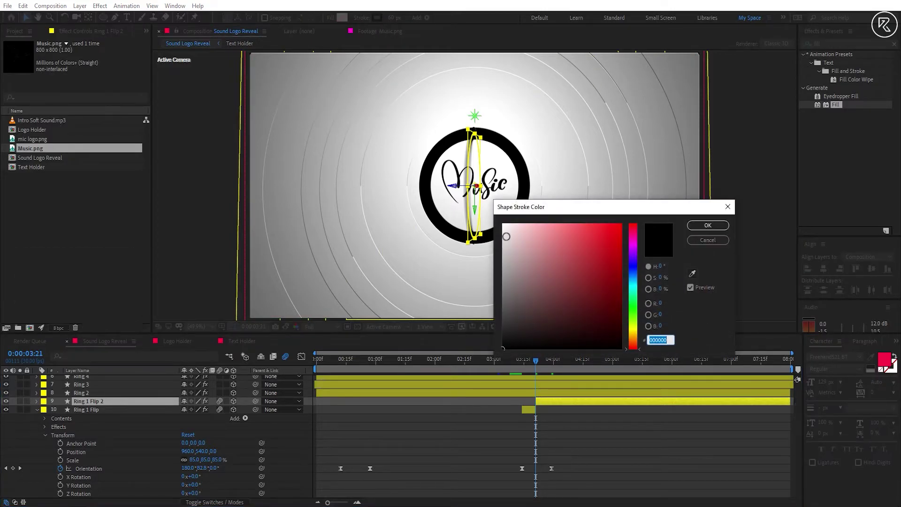
pyautogui.click(504, 233)
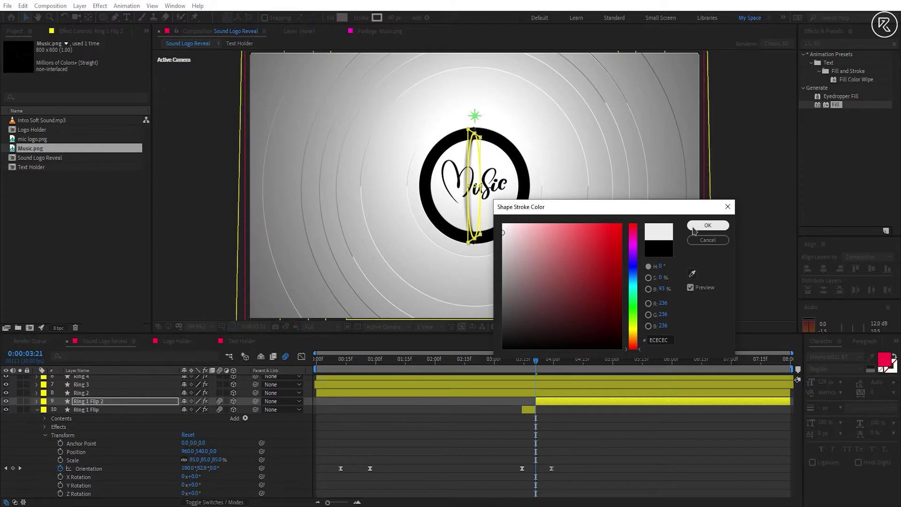
pyautogui.click(706, 227)
# Preview the black-to-white ring flip twice, starting at 0:00:03:14 and at 0:00:03:12
pyautogui.moveTo(535, 361); pyautogui.dragTo(522, 361)
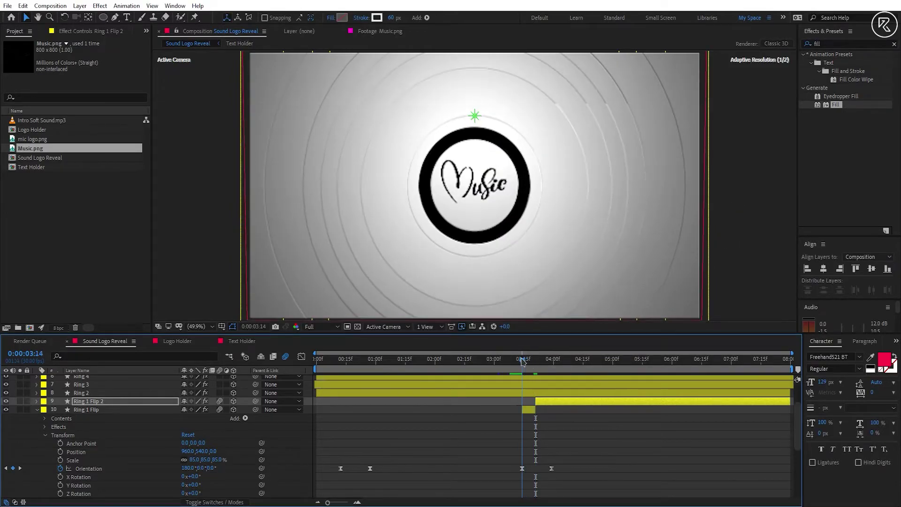
pyautogui.press('space')
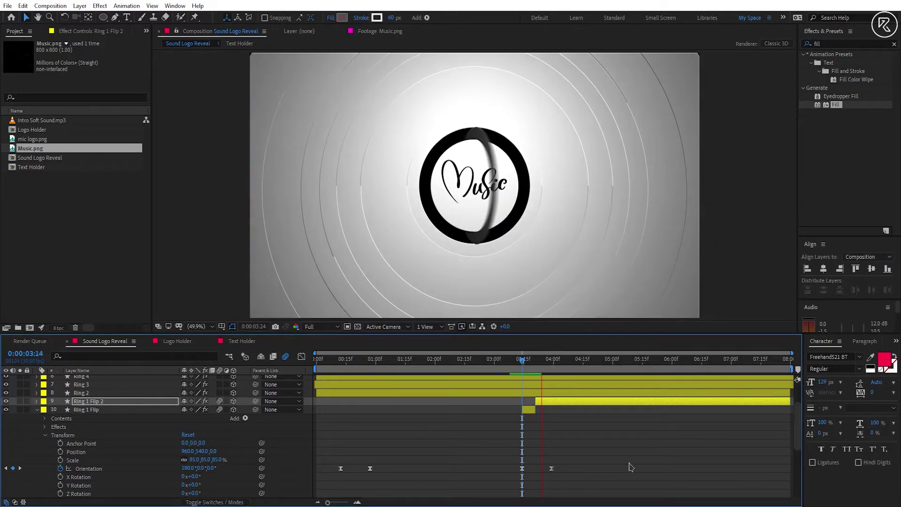
pyautogui.press('space')
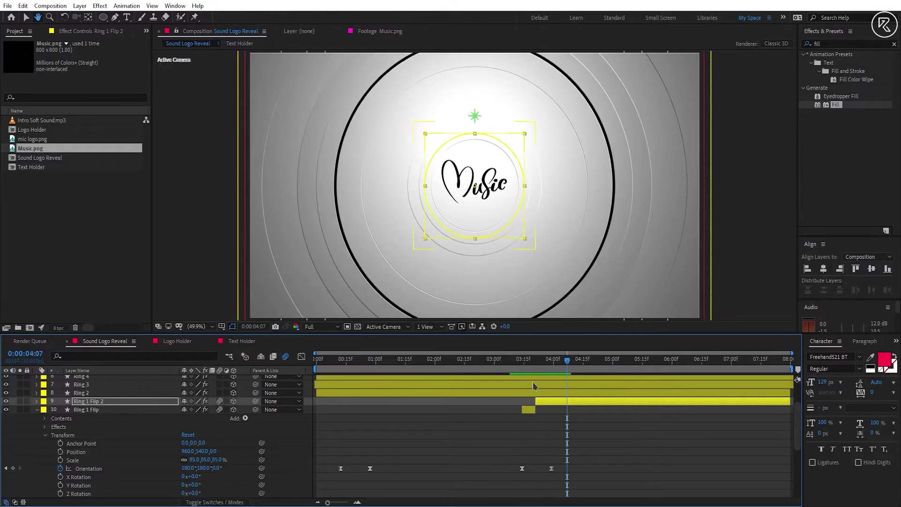
pyautogui.click(516, 368)
pyautogui.press('space')
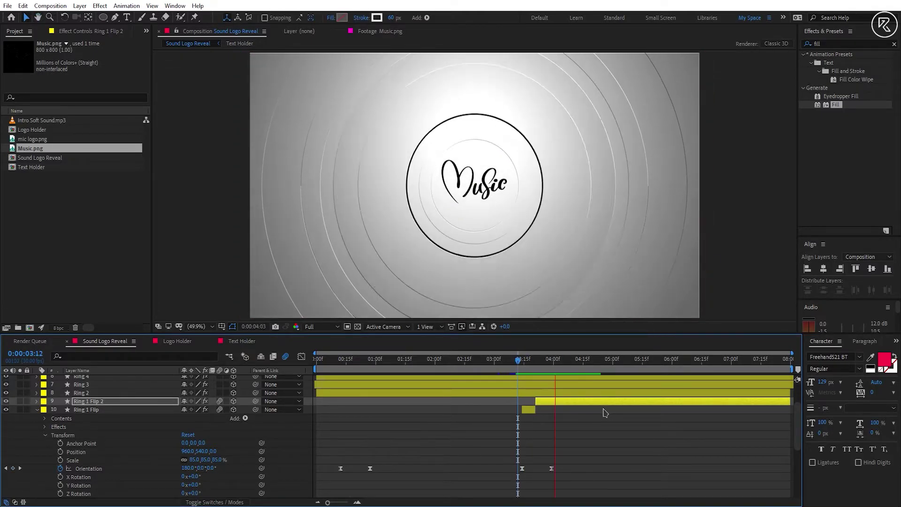
pyautogui.press('space')
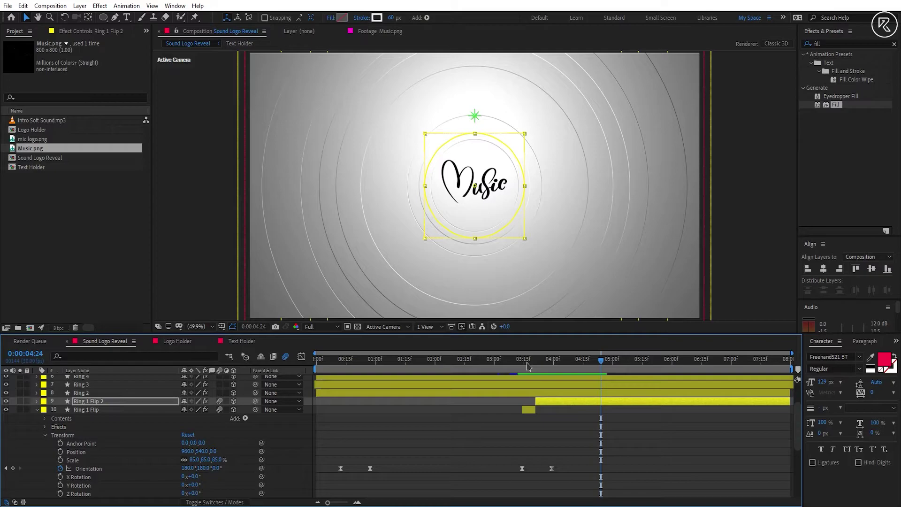
# Reveal Ring 2's keyframes, collapse Ring 1 Flip, and copy all of Ring 2's Position keyframes
pyautogui.click(415, 393)
pyautogui.press('u')
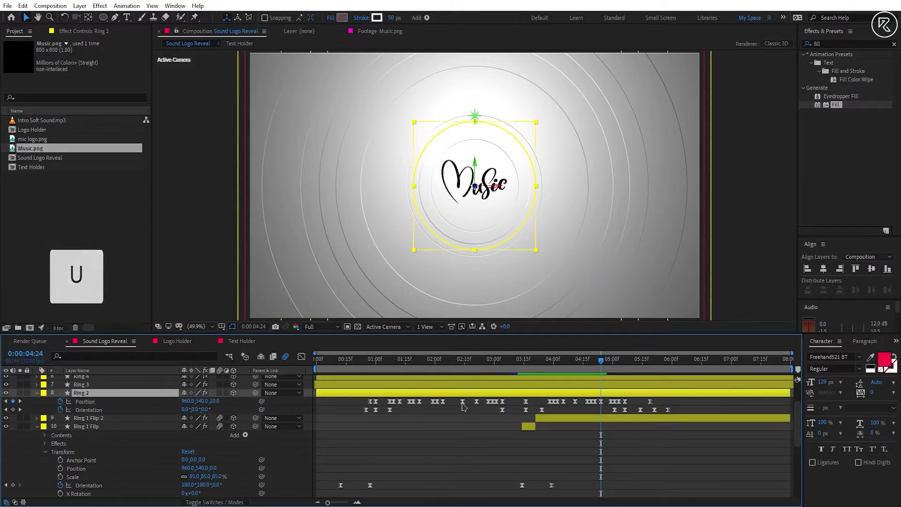
pyautogui.scroll(-4, 404, 422)
pyautogui.scroll(3, 413, 428)
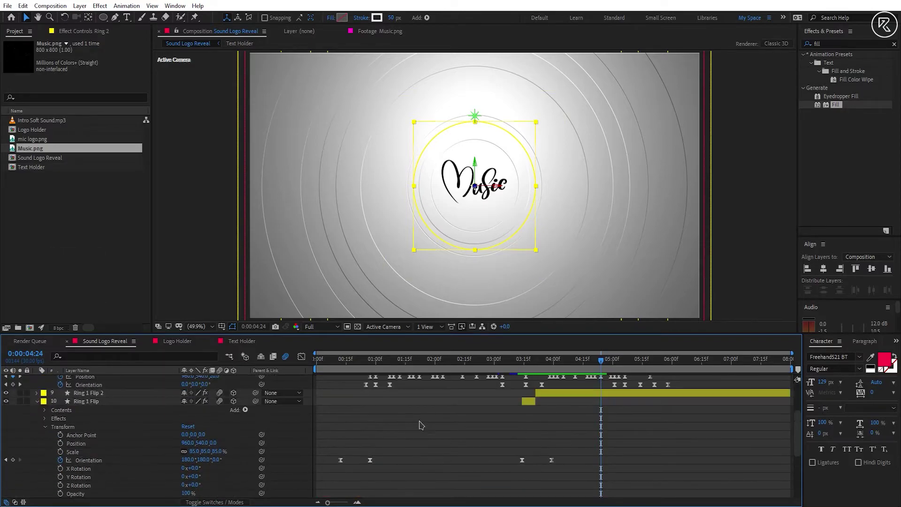
pyautogui.click(37, 402)
pyautogui.scroll(2, 402, 417)
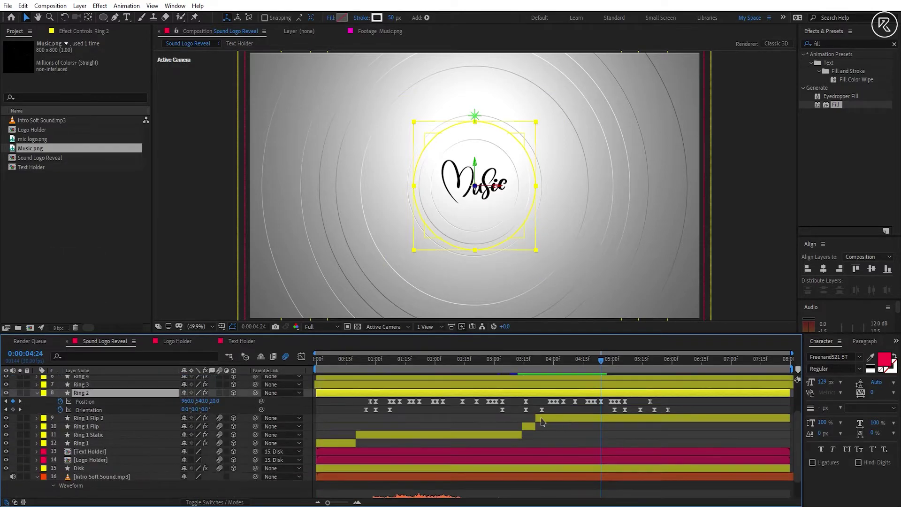
pyautogui.click(450, 435)
pyautogui.moveTo(365, 398); pyautogui.dragTo(662, 405)
pyautogui.hotkey('ctrl', 'c')
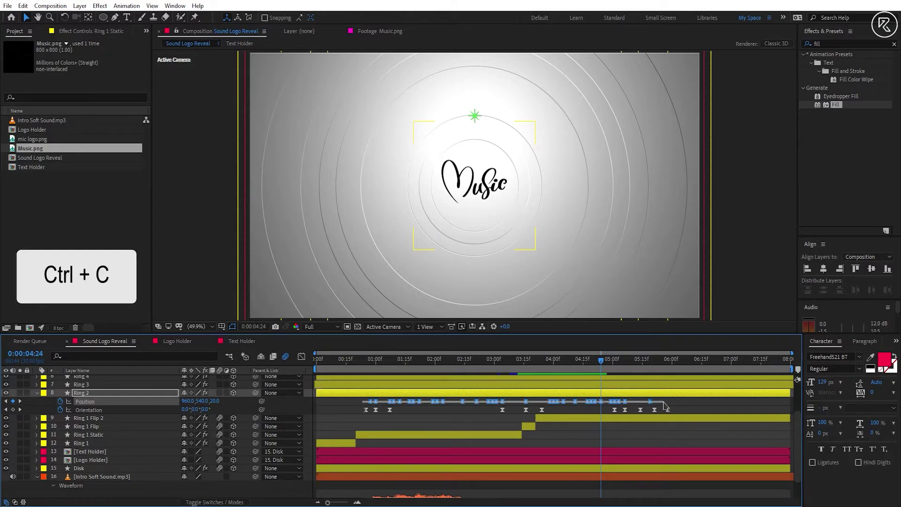
# Paste the copied Position keyframes onto Ring 1 Static at 0:00:00:25 and preview the ring's movement
pyautogui.scroll(5, 347, 419)
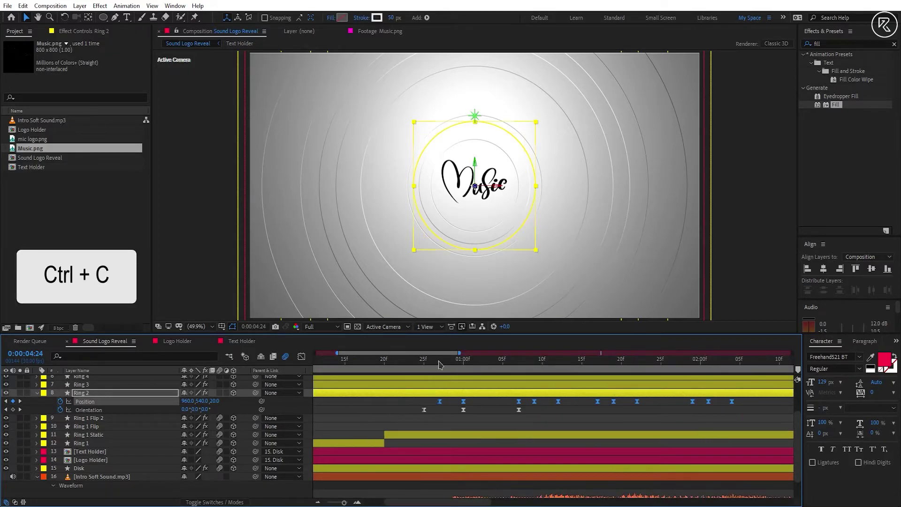
pyautogui.click(432, 365)
pyautogui.moveTo(432, 365); pyautogui.dragTo(425, 366)
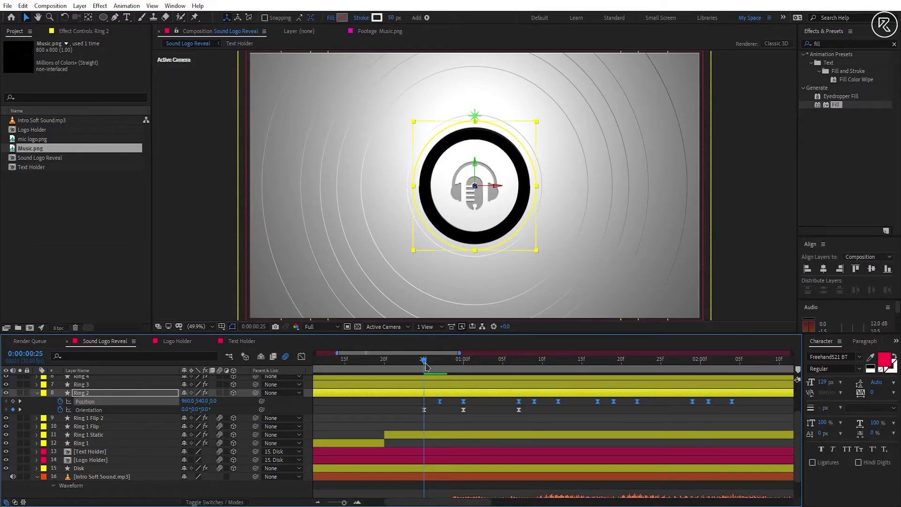
pyautogui.click(417, 435)
pyautogui.hotkey('ctrl', 'v')
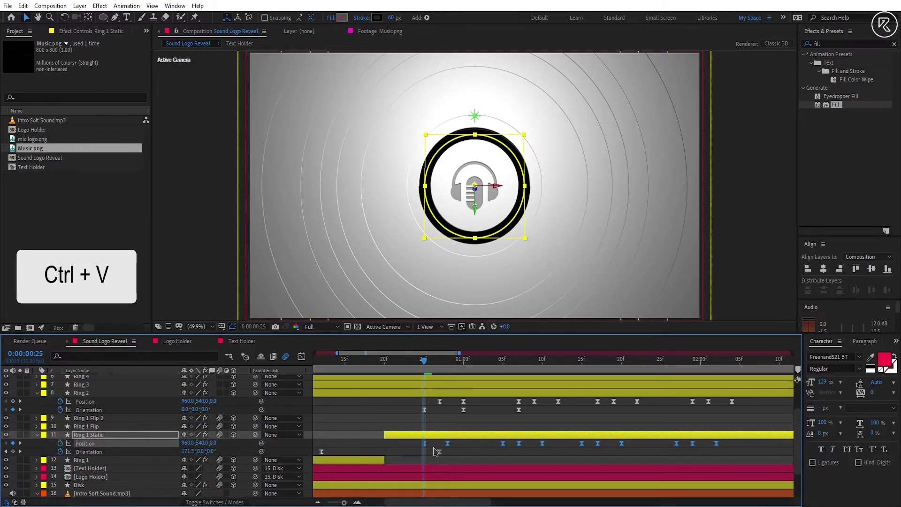
pyautogui.press('-')
pyautogui.press('-')
pyautogui.press('-')
pyautogui.press('-')
pyautogui.click(498, 463)
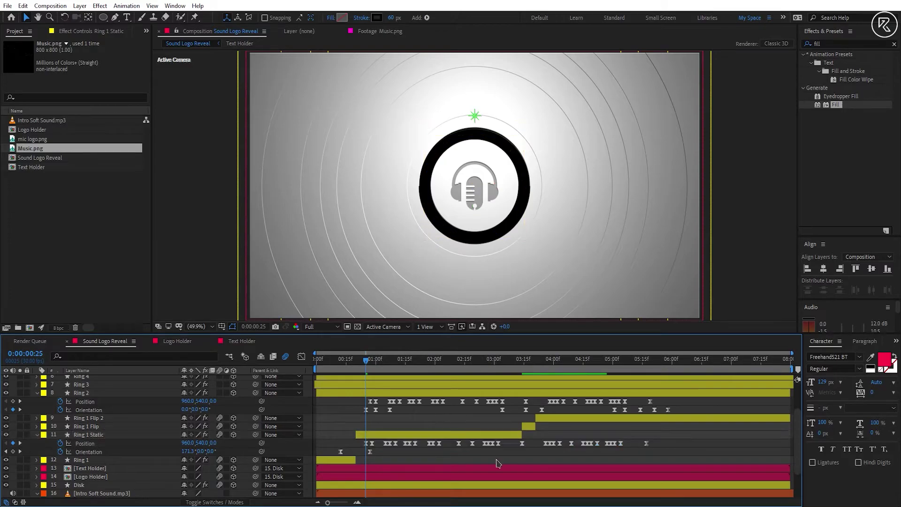
pyautogui.press('space')
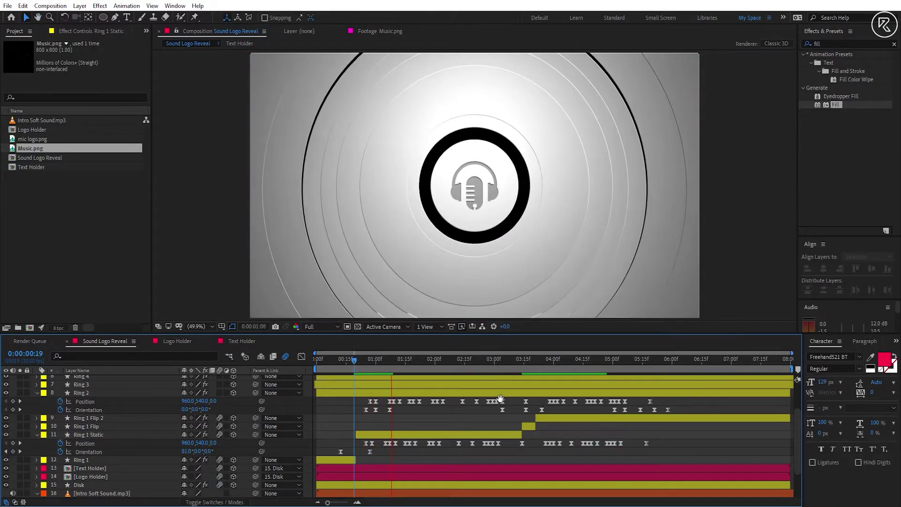
pyautogui.moveTo(373, 373); pyautogui.dragTo(426, 370)
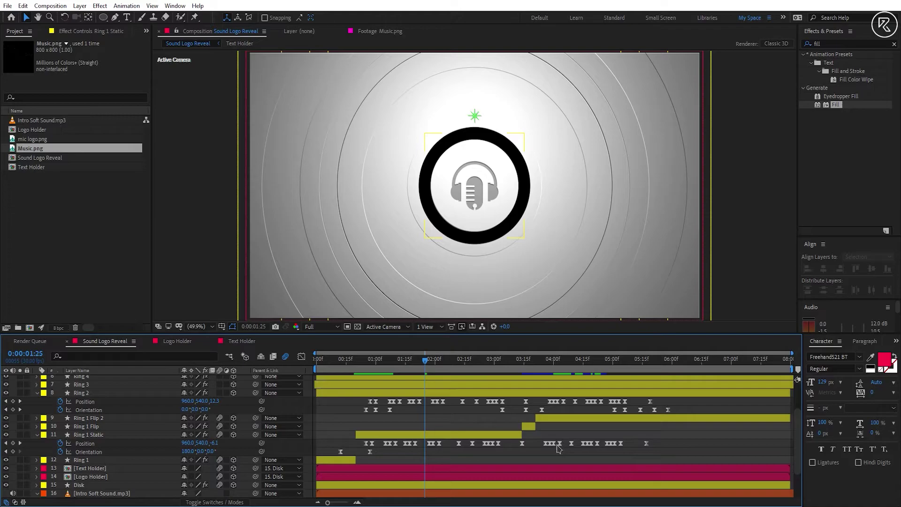
# Copy Ring 1 Static's Position keyframes from 0:00:03:26 onward and paste them onto Ring 1 Flip 2 at that time
pyautogui.click(546, 370)
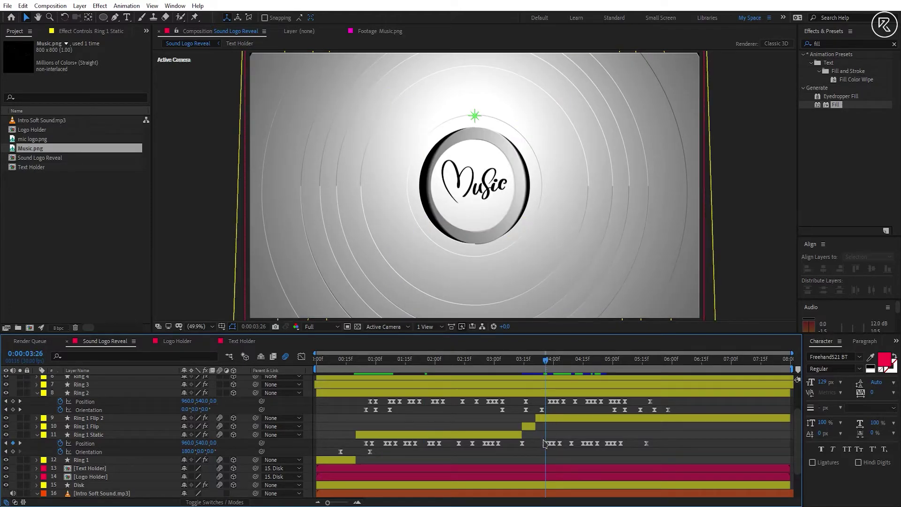
pyautogui.moveTo(545, 443); pyautogui.dragTo(659, 451)
pyautogui.hotkey('ctrl', 'c')
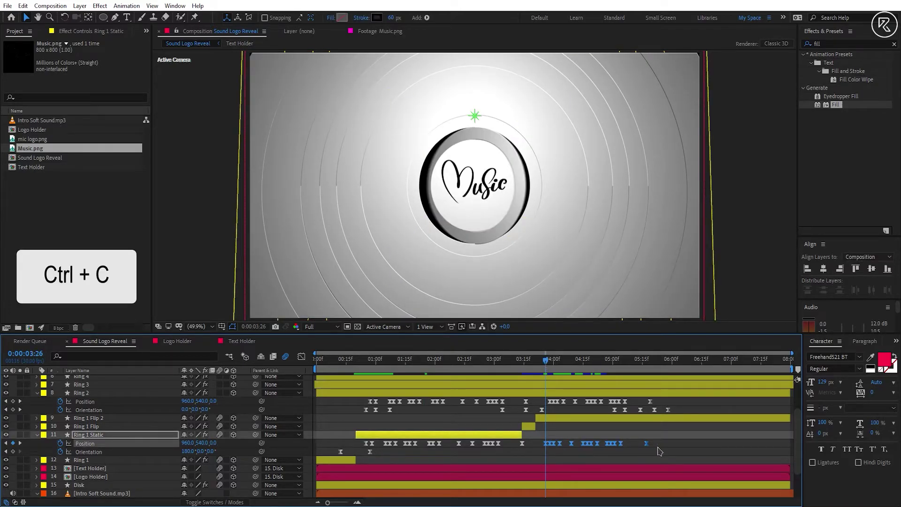
pyautogui.click(647, 419)
pyautogui.hotkey('ctrl', 'v')
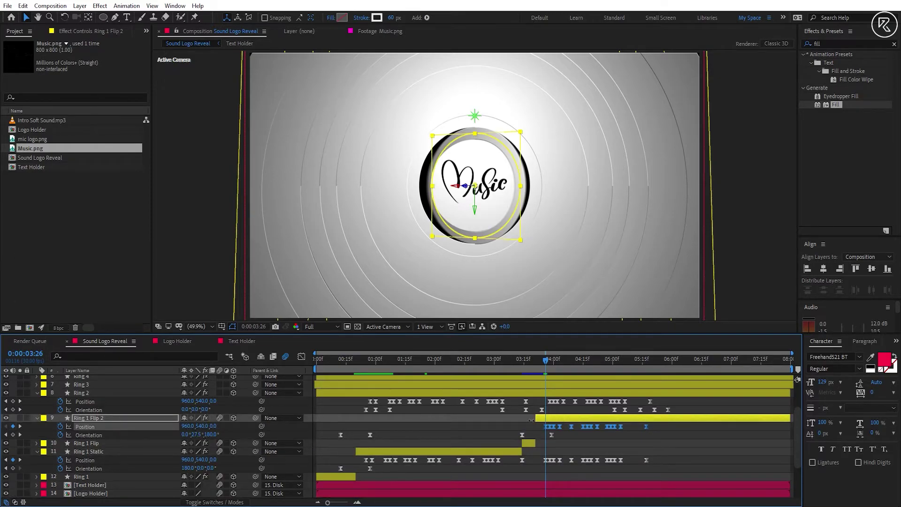
pyautogui.moveTo(550, 372); pyautogui.dragTo(621, 372)
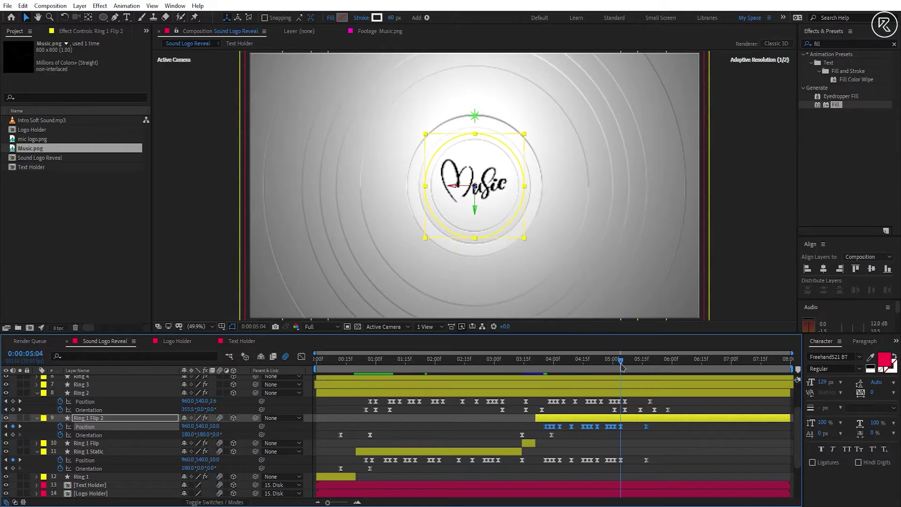
# Collapse the revealed properties of all layers in the timeline and deselect them
pyautogui.hotkey('ctrl', 'a')
pyautogui.press('u')
pyautogui.press('u')
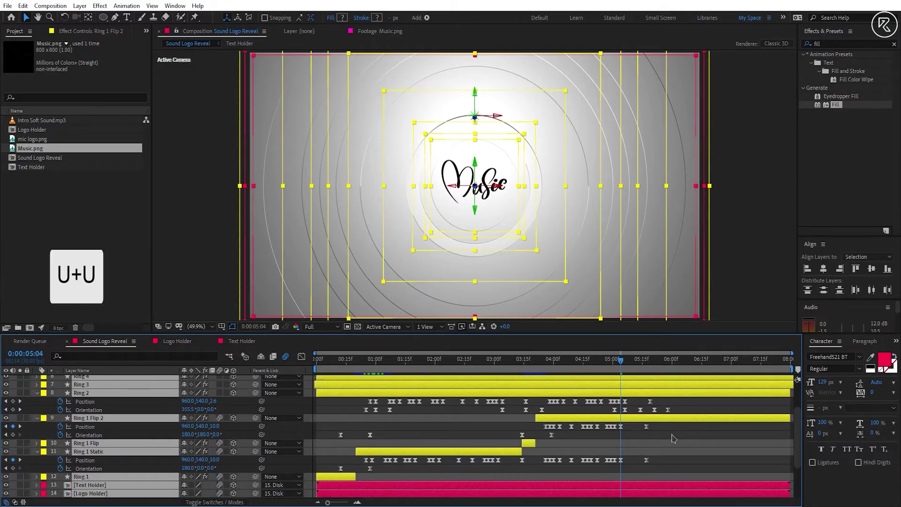
pyautogui.click(672, 449)
pyautogui.scroll(1, 672, 449)
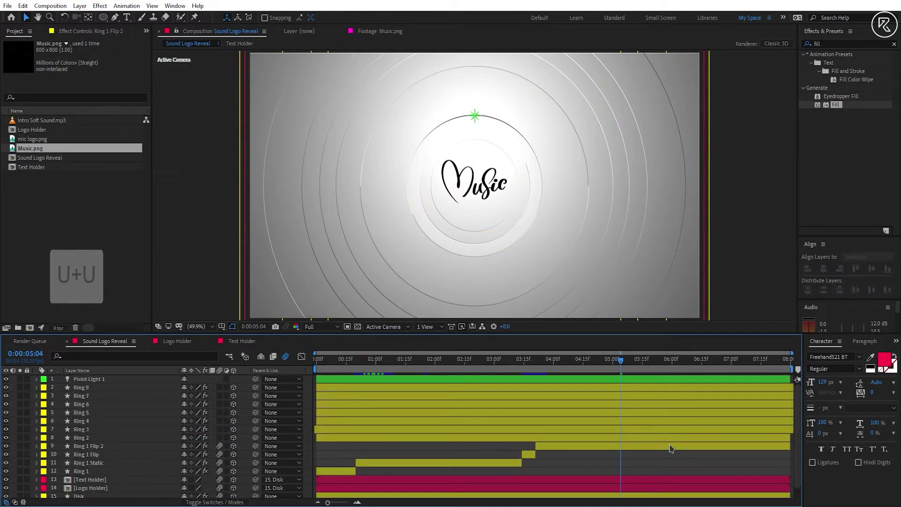
# Preview the whole logo reveal animation from the beginning of the composition
pyautogui.click(312, 361)
pyautogui.press('space')
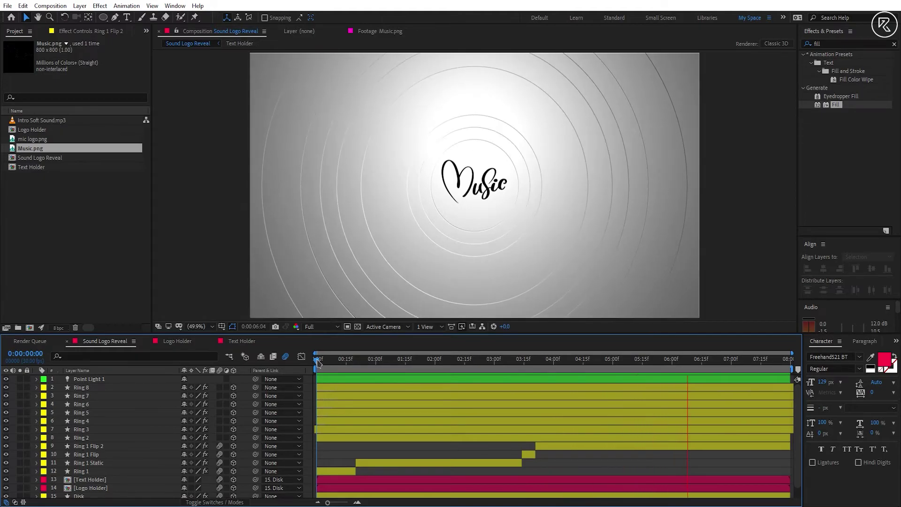
pyautogui.press('space')
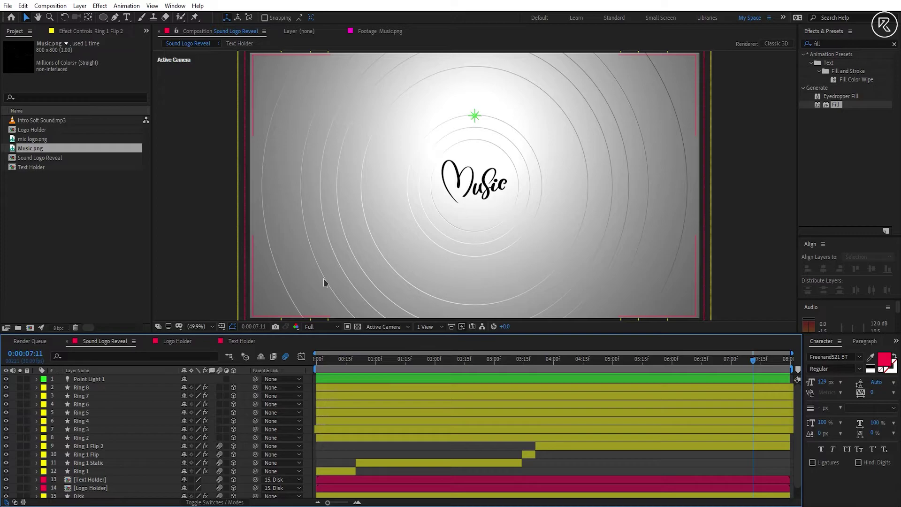
# Create a 1920 × 1080 px white solid named Fade Out and place it directly below Point Light 1
pyautogui.click(79, 6)
pyautogui.moveTo(89, 14)
pyautogui.click(243, 31)
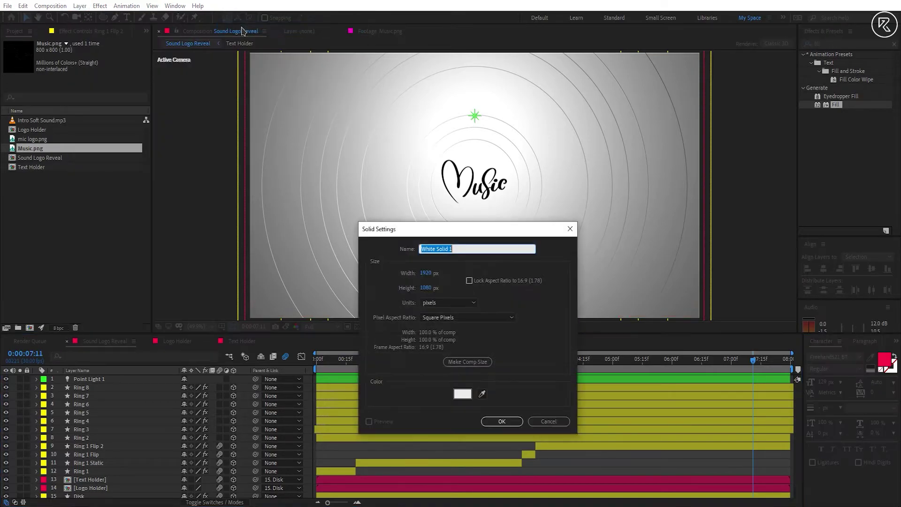
pyautogui.write('Fade Out')
pyautogui.click(501, 421)
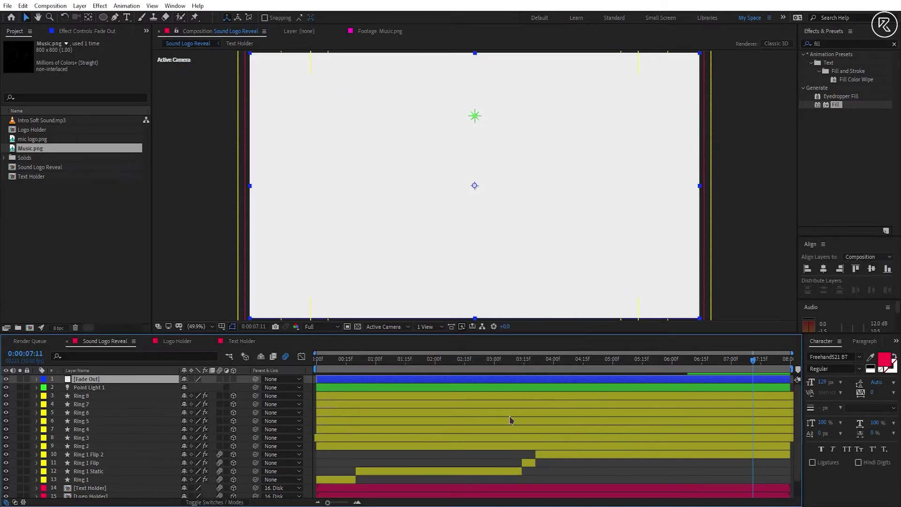
pyautogui.moveTo(143, 383); pyautogui.dragTo(144, 391)
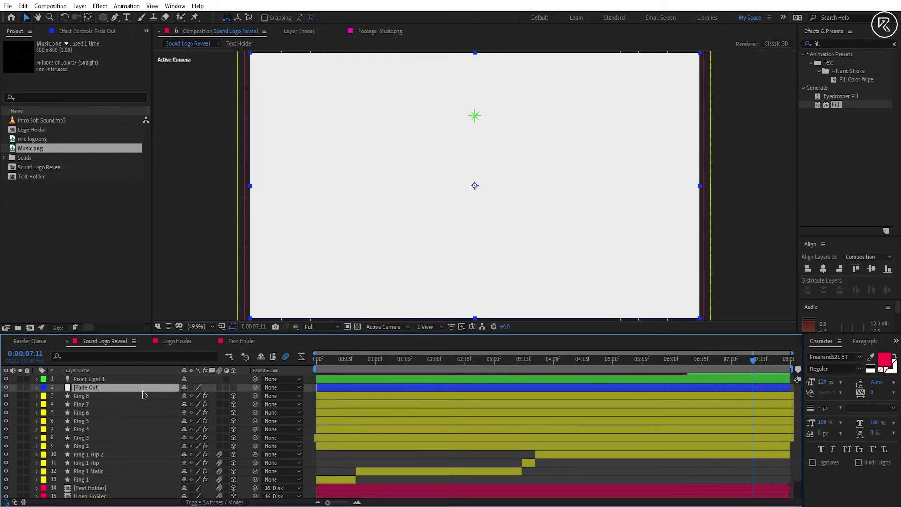
# Make Fade Out a 3D layer and trim its in point to 0:00:05:28
pyautogui.click(233, 387)
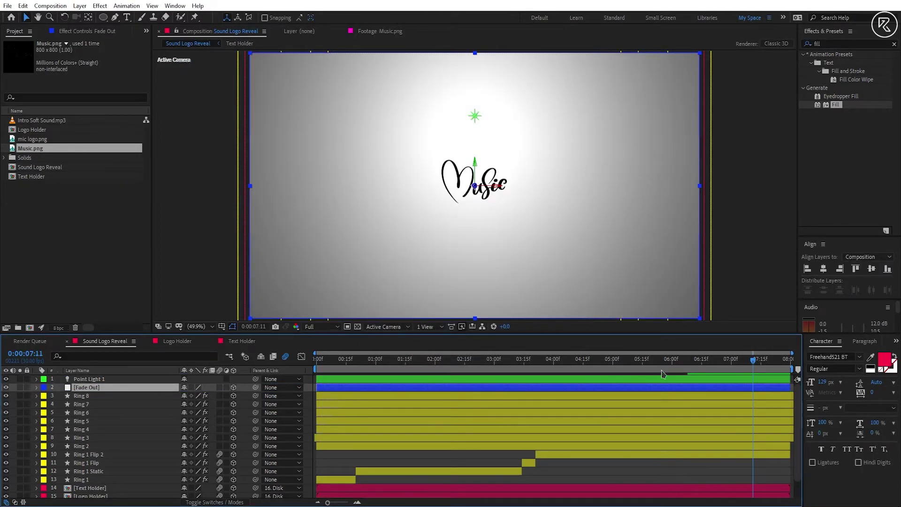
pyautogui.moveTo(655, 364)
pyautogui.mouseDown()
pyautogui.moveTo(724, 365)
pyautogui.moveTo(667, 367)
pyautogui.mouseUp()
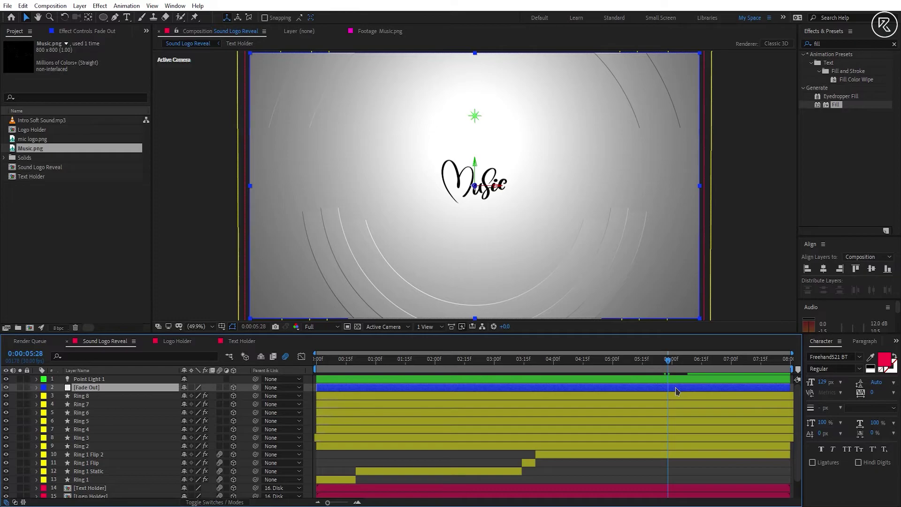
pyautogui.hotkey('alt', '[')
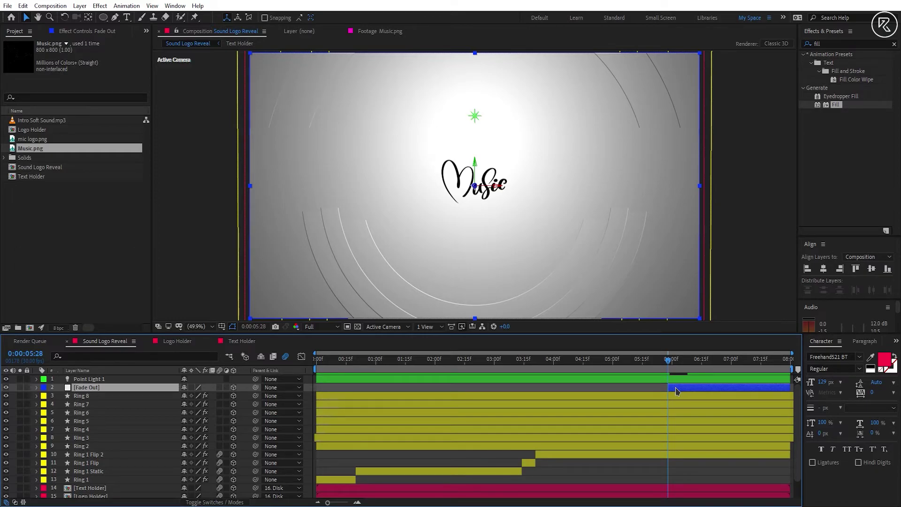
# Set an Opacity keyframe for Fade Out at 0:00:05:28 and collapse the layer
pyautogui.press('t')
pyautogui.click(61, 396)
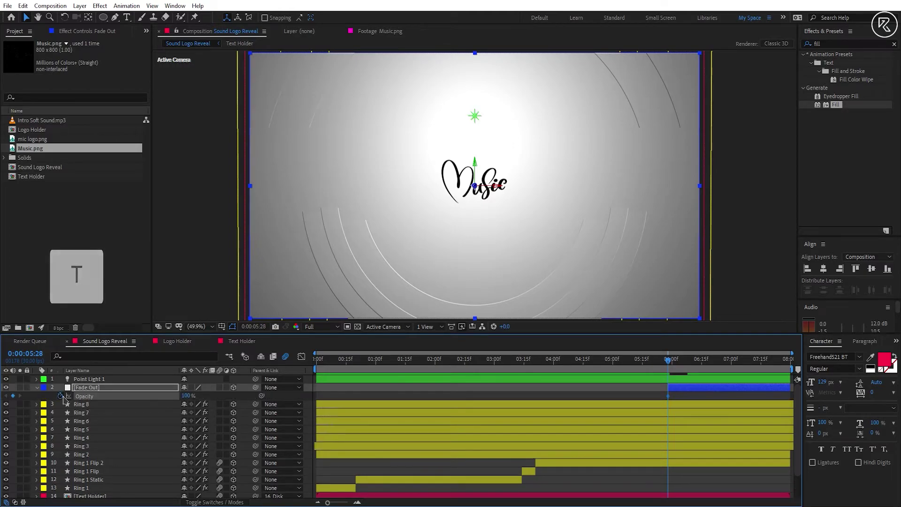
pyautogui.click(38, 388)
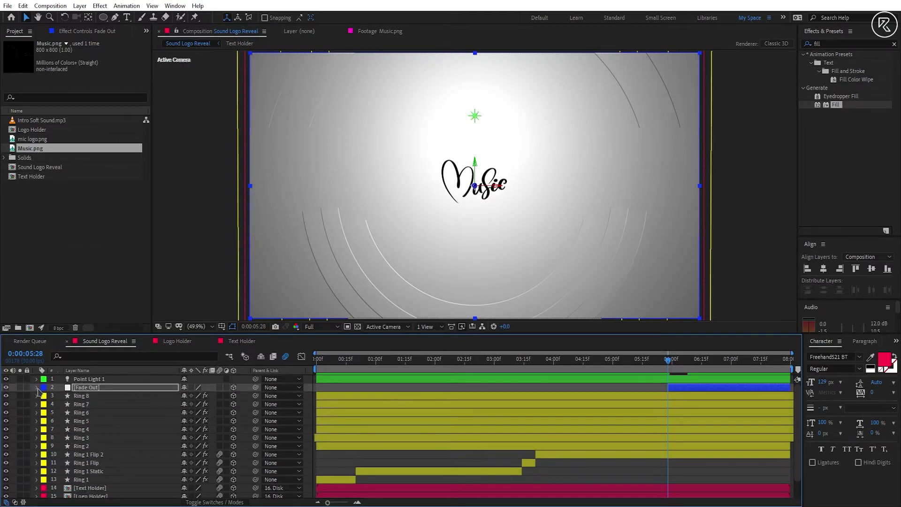
# Set Fade Out's Z position to -25, checking its depth against the rings in a Top view before restoring the single view
pyautogui.click(37, 388)
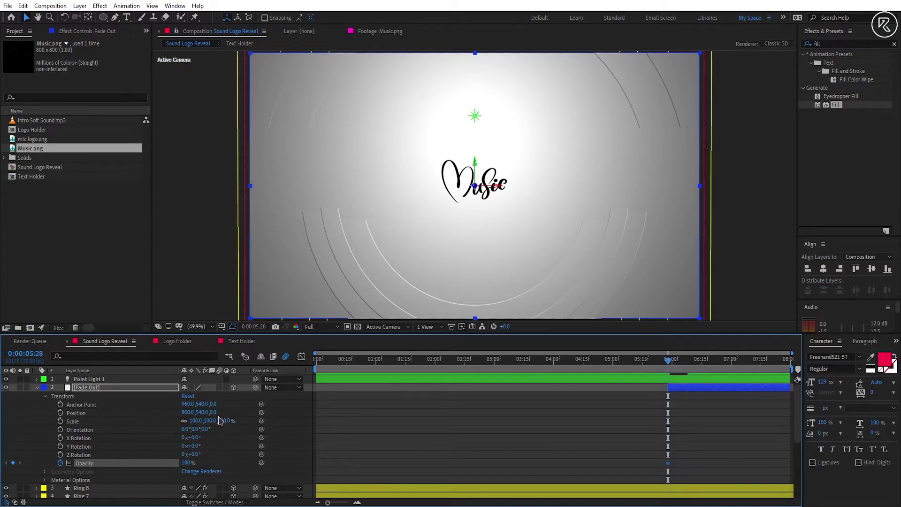
pyautogui.moveTo(214, 412); pyautogui.dragTo(196, 412)
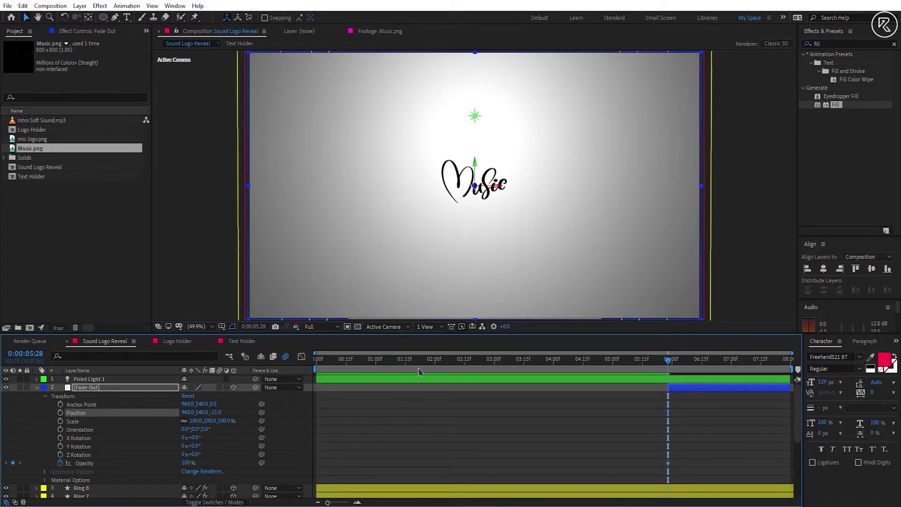
pyautogui.click(424, 327)
pyautogui.click(427, 350)
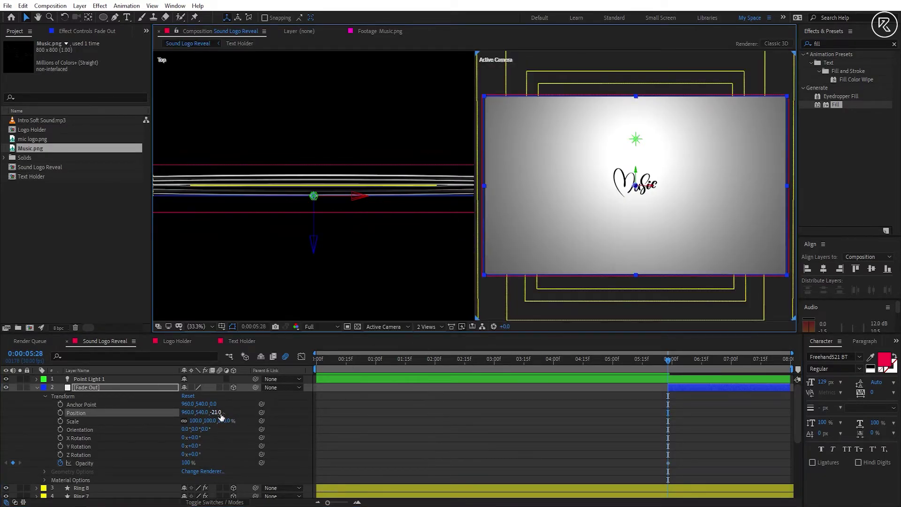
pyautogui.moveTo(215, 412)
pyautogui.mouseDown()
pyautogui.moveTo(198, 414)
pyautogui.moveTo(214, 414)
pyautogui.mouseUp()
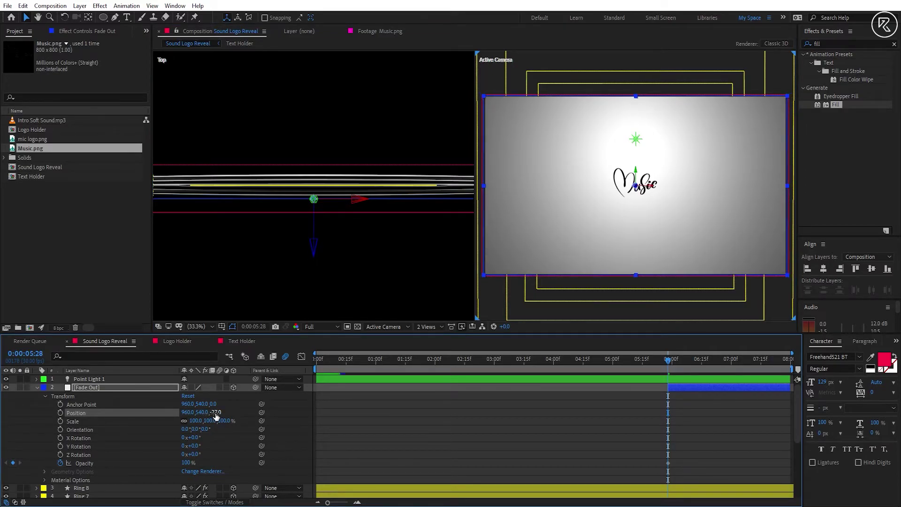
pyautogui.click(215, 413)
pyautogui.write('-25')
pyautogui.press('Return')
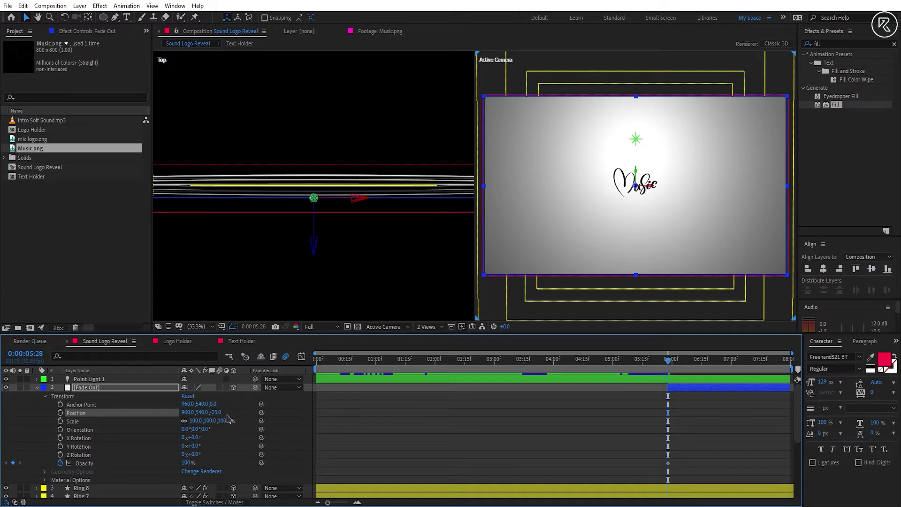
pyautogui.click(426, 327)
pyautogui.click(432, 346)
# Animate Fade Out's Opacity from 0% at 0:00:05:28 to 100% at 0:00:06:27
pyautogui.click(707, 368)
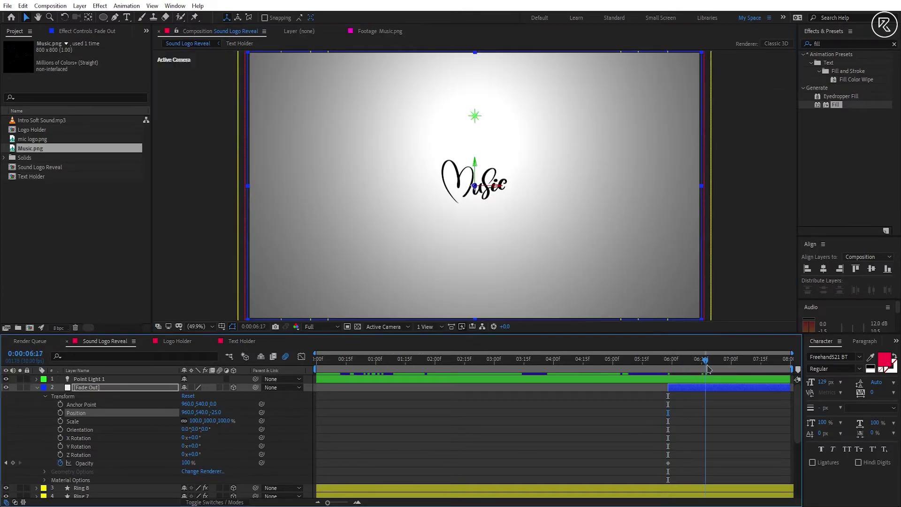
pyautogui.moveTo(708, 369); pyautogui.dragTo(725, 368)
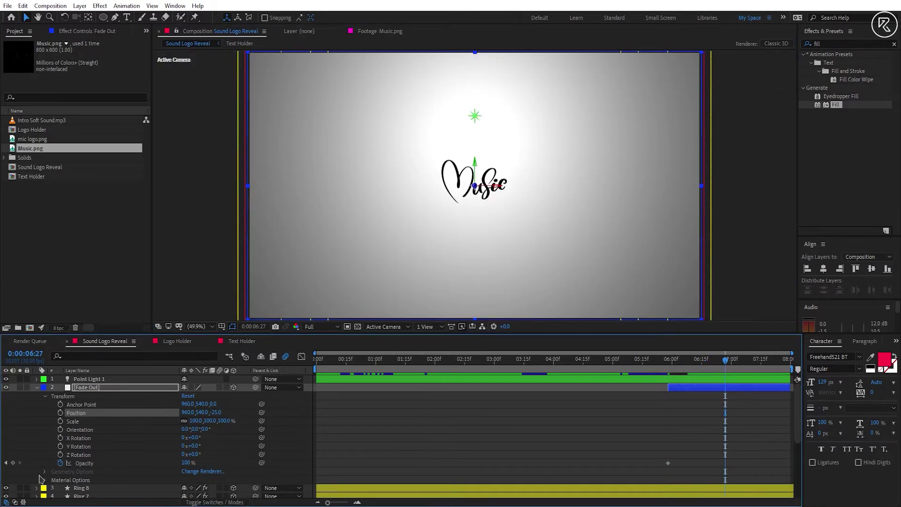
pyautogui.click(13, 463)
pyautogui.click(6, 463)
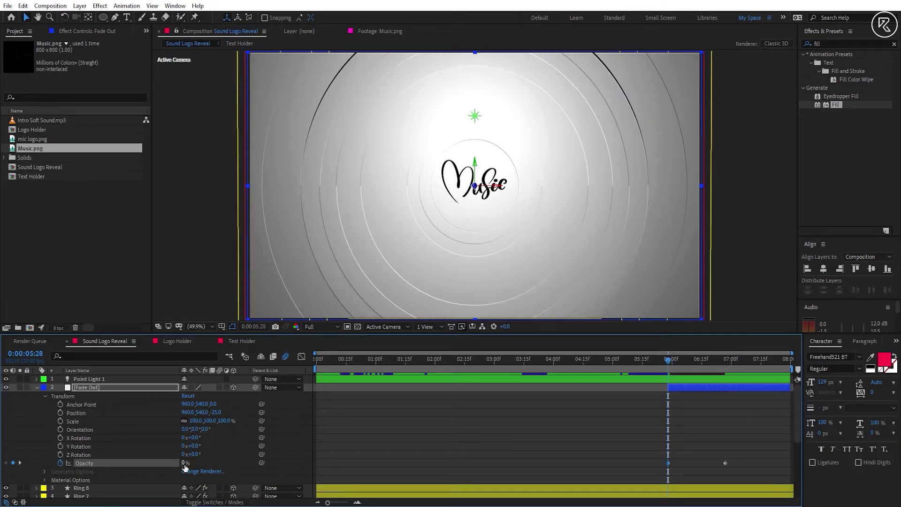
pyautogui.moveTo(670, 368); pyautogui.dragTo(747, 370)
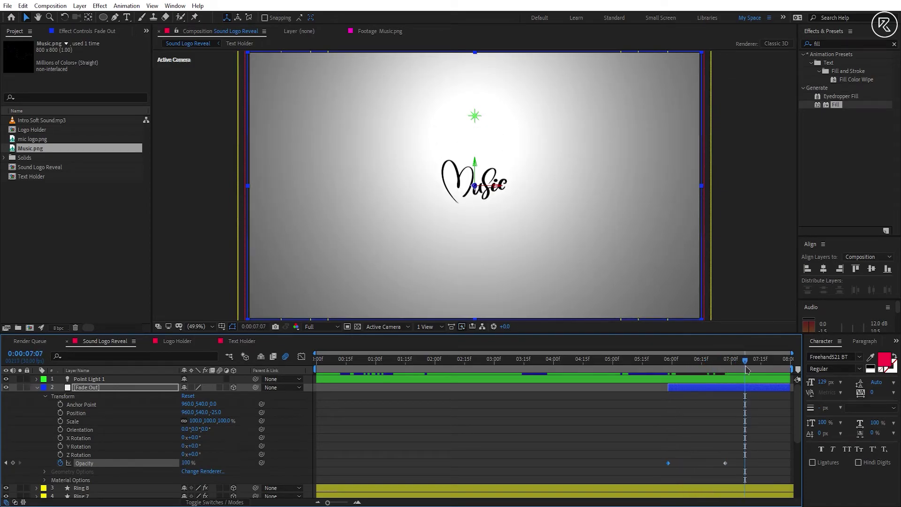
# Duplicate Fade Out, remove the copy's Opacity keyframes and move its bar to the start of the timeline
pyautogui.hotkey('ctrl', 'd')
pyautogui.press('u')
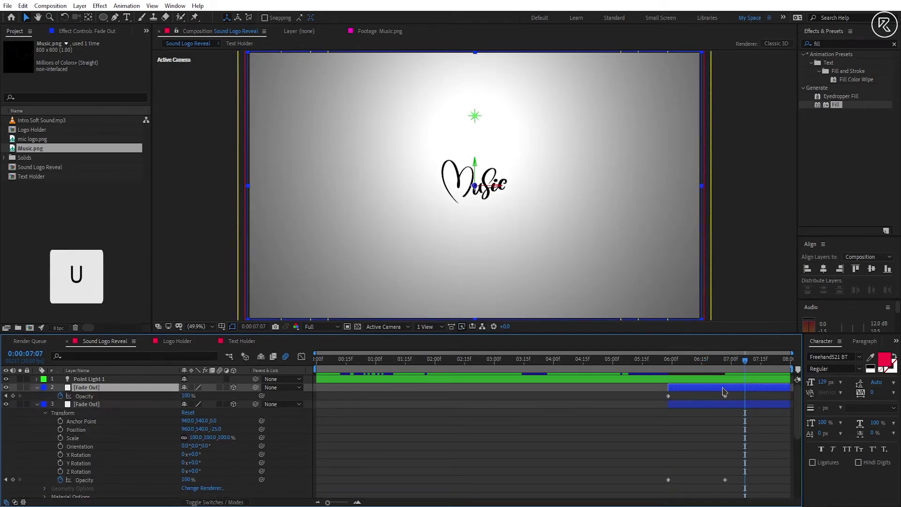
pyautogui.click(60, 395)
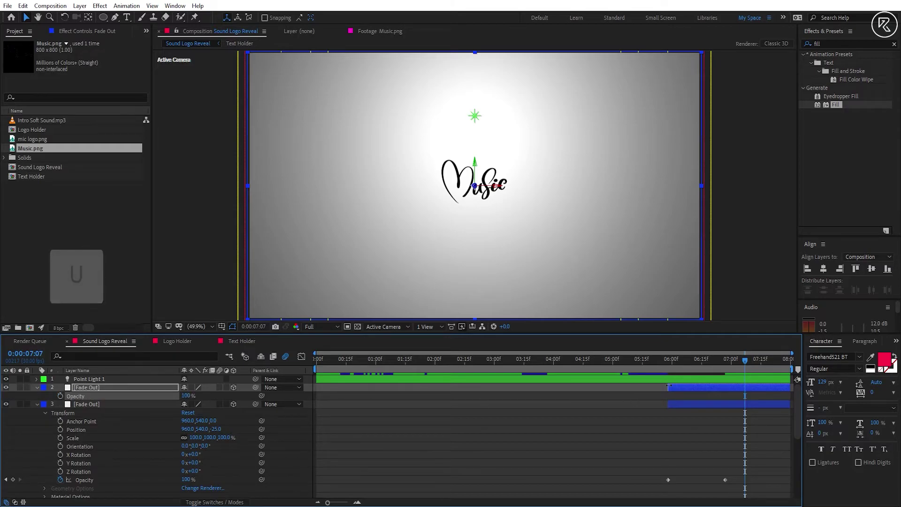
pyautogui.click(344, 363)
pyautogui.moveTo(748, 387); pyautogui.dragTo(378, 392)
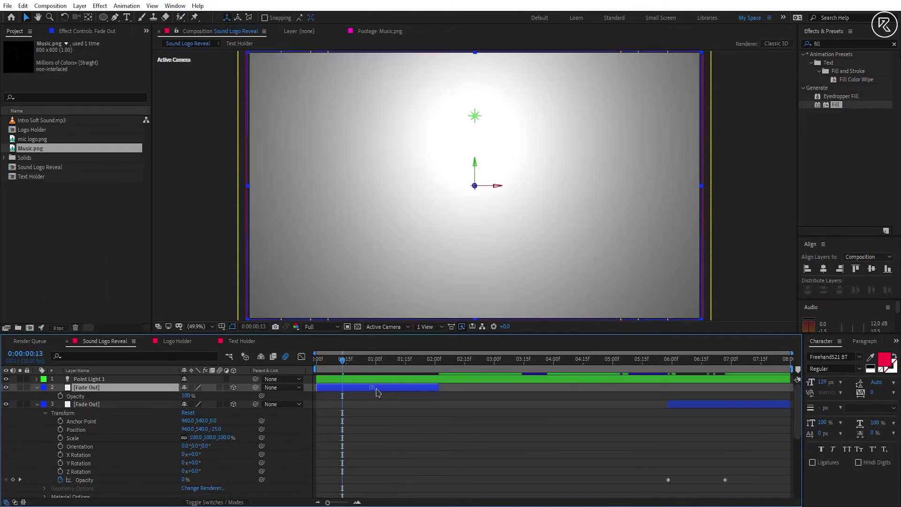
# Rename the duplicated solid as Fade In and collapse the Fade Out layer
pyautogui.rightClick(91, 389)
pyautogui.click(111, 368)
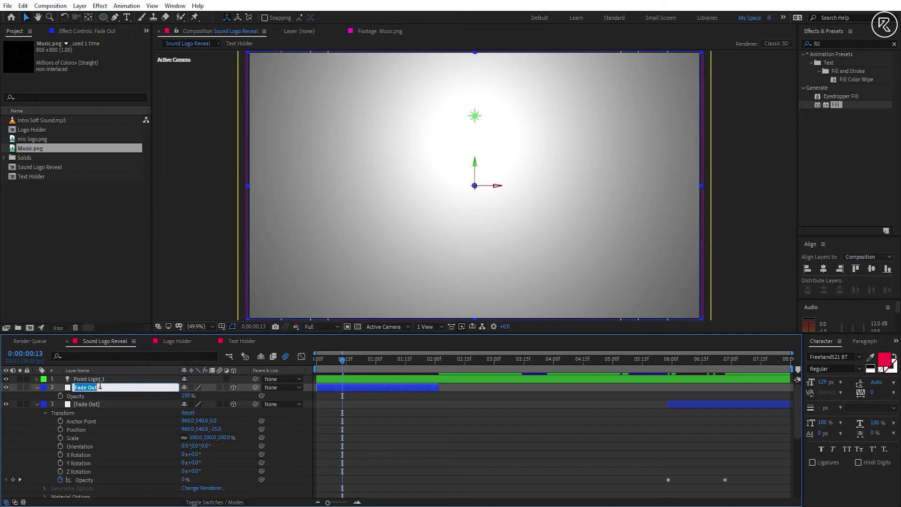
pyautogui.write('Fade In')
pyautogui.press('Return')
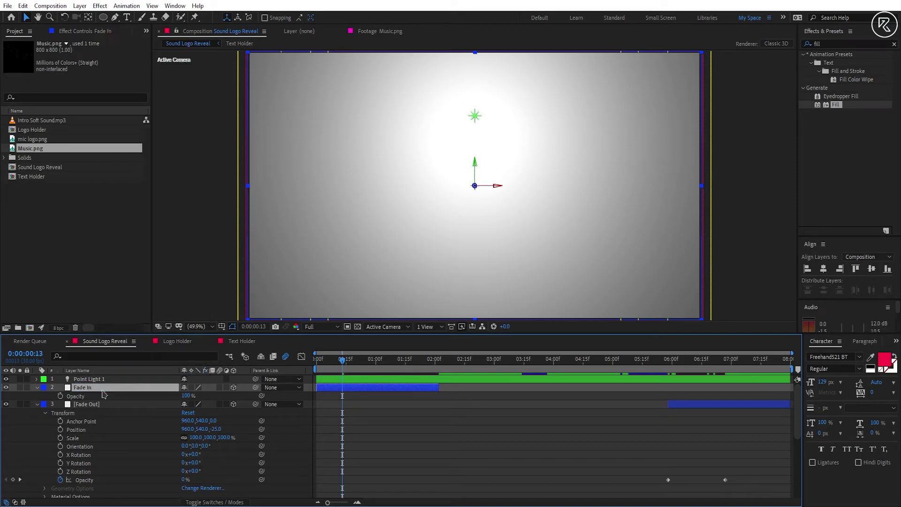
pyautogui.click(38, 405)
# Hide the Fade In layer and draw a circular mask on it around the central disk at 0:00:00:13
pyautogui.click(6, 387)
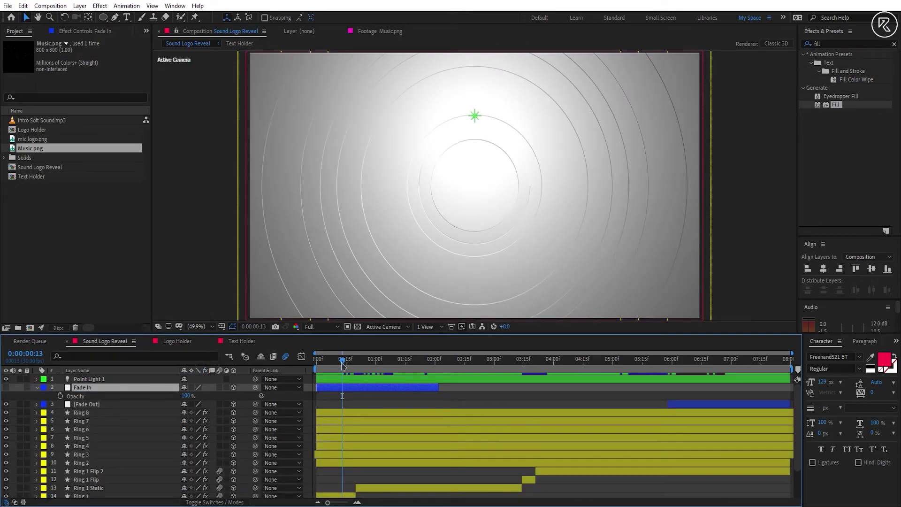
pyautogui.moveTo(342, 366); pyautogui.dragTo(341, 368)
pyautogui.click(106, 18)
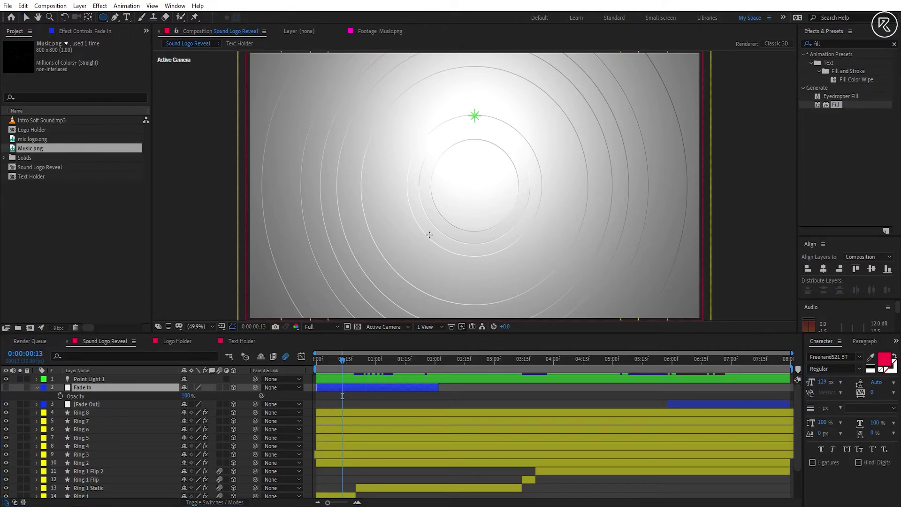
pyautogui.moveTo(429, 234); pyautogui.dragTo(523, 125)
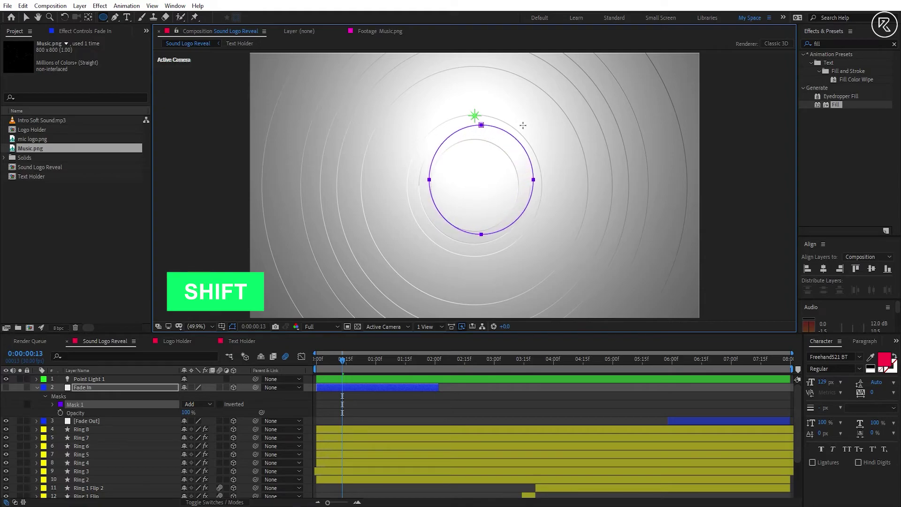
# Center the circular mask on the disk and enlarge it proportionally to just inside the second ring
pyautogui.press('v')
pyautogui.doubleClick(482, 125)
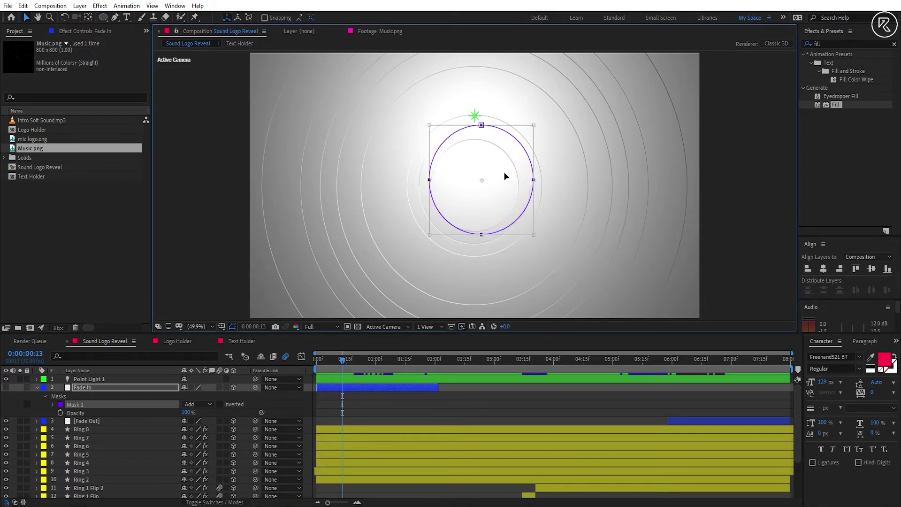
pyautogui.moveTo(504, 176); pyautogui.dragTo(496, 182)
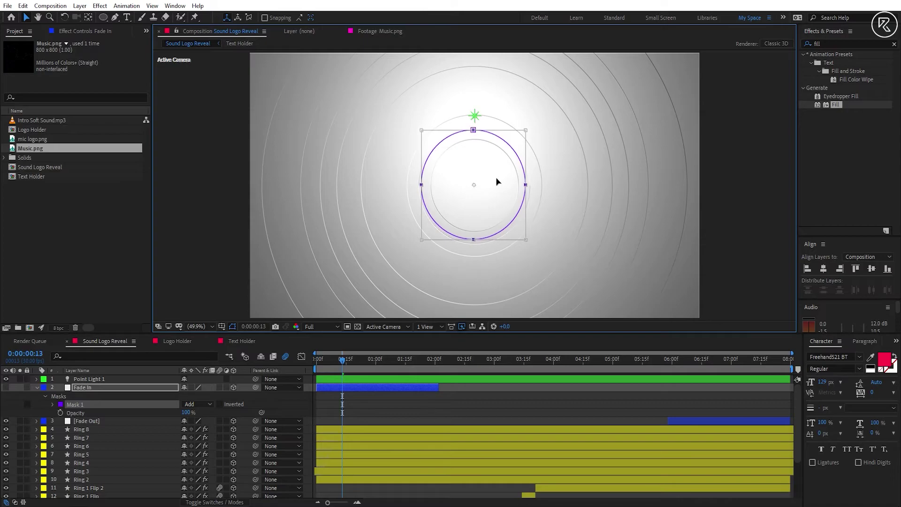
pyautogui.moveTo(525, 129); pyautogui.dragTo(537, 123)
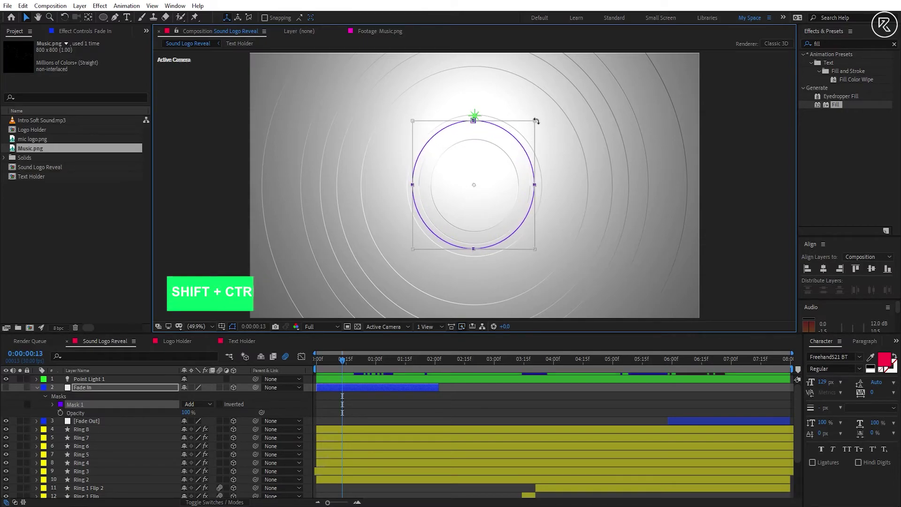
pyautogui.press('Return')
# Make Fade In visible again and invert Mask 1
pyautogui.moveTo(346, 362)
pyautogui.mouseDown()
pyautogui.moveTo(364, 362)
pyautogui.moveTo(345, 361)
pyautogui.mouseUp()
pyautogui.click(53, 405)
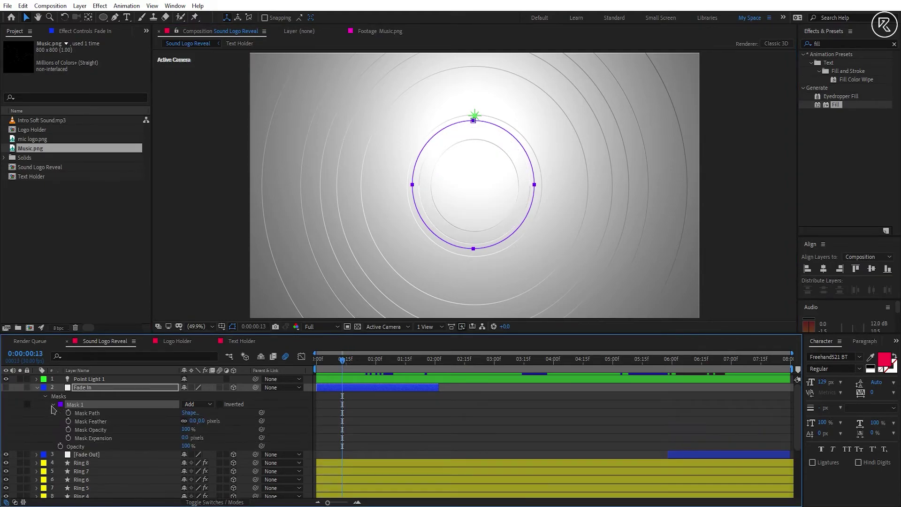
pyautogui.click(6, 387)
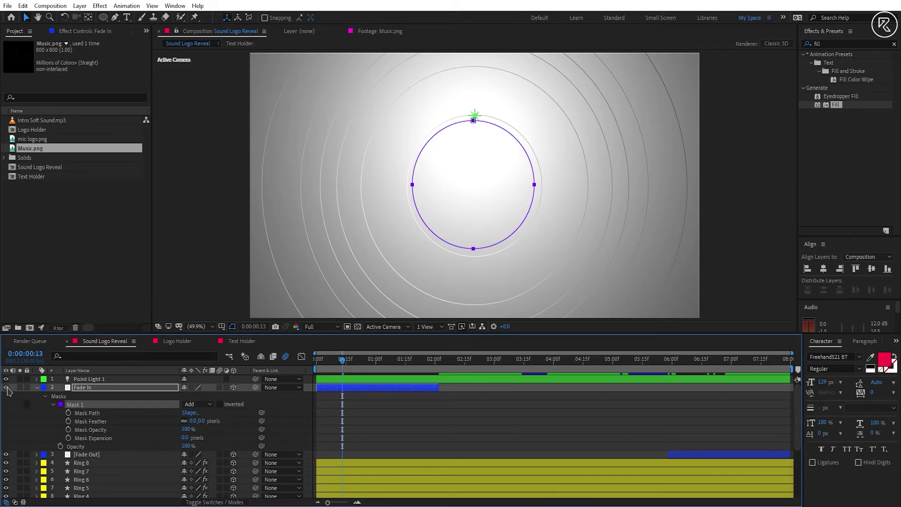
pyautogui.click(220, 404)
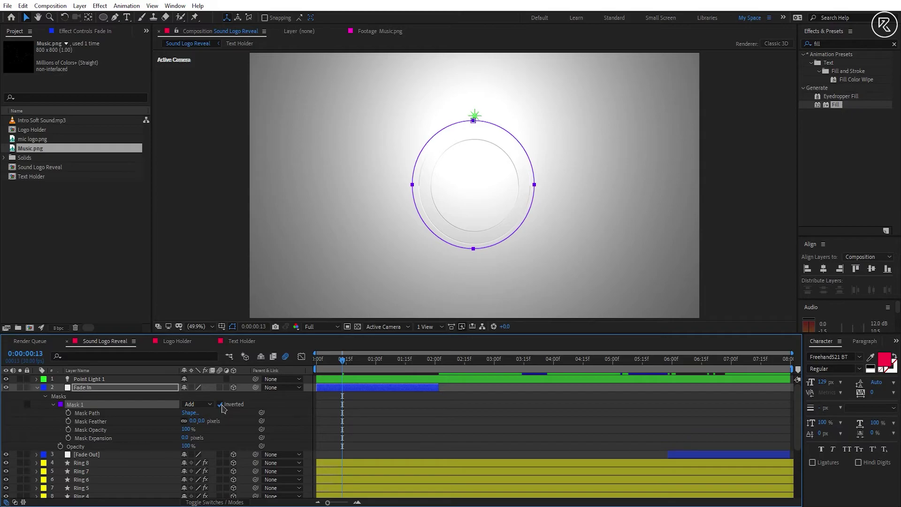
# Keyframe Fade In's Mask Expansion at 0 pixels on 0:00:00:13 and -100 pixels on 0:00:00:12
pyautogui.click(69, 438)
pyautogui.press('pageup')
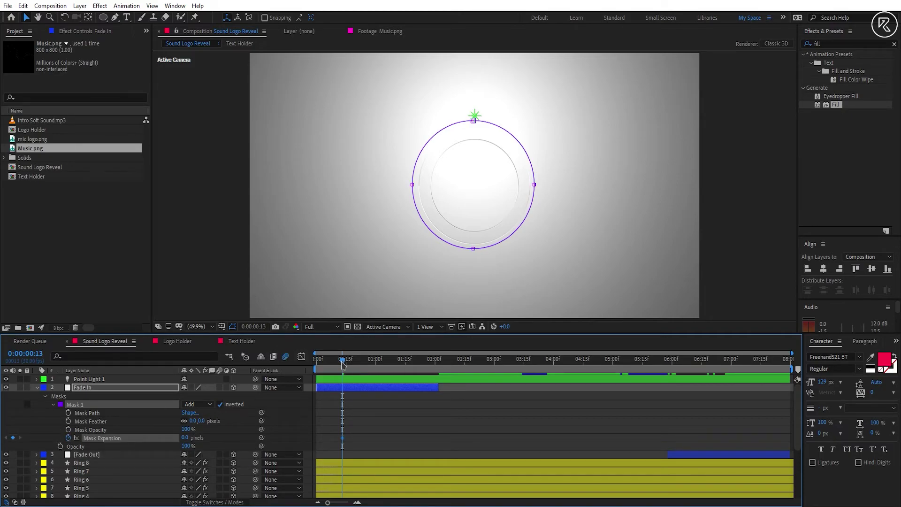
pyautogui.moveTo(185, 438)
pyautogui.mouseDown()
pyautogui.moveTo(137, 438)
pyautogui.moveTo(187, 441)
pyautogui.mouseUp()
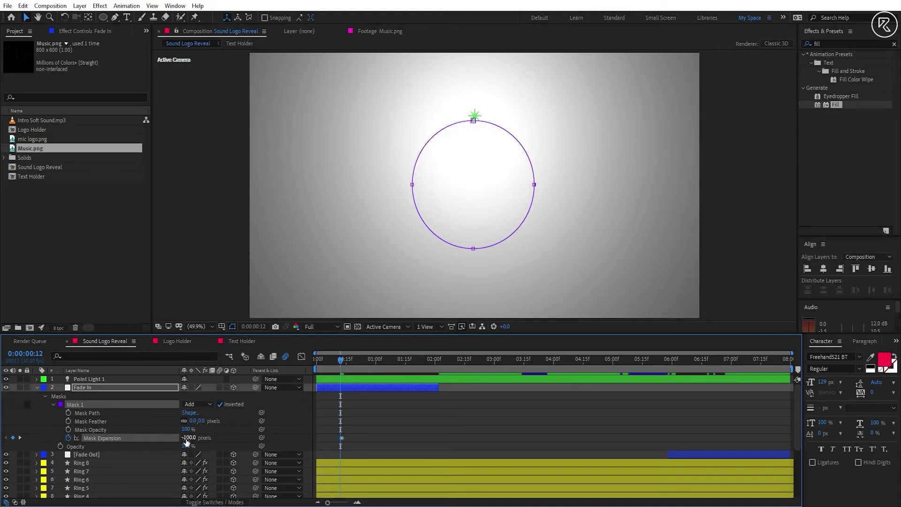
# Keyframe Fade In's Mask Expansion from 0 up to 1000 pixels at 0:00:01:05 and trim the layer's out point there
pyautogui.moveTo(343, 363); pyautogui.dragTo(385, 363)
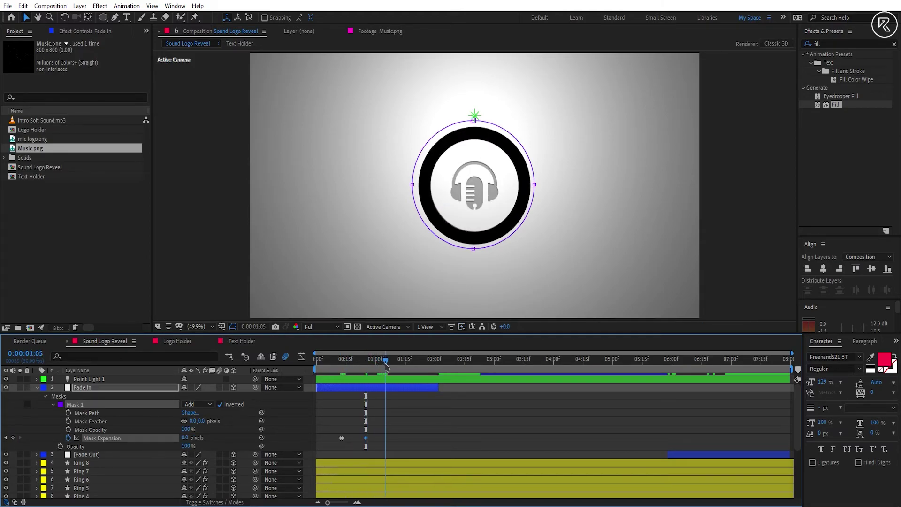
pyautogui.click(6, 388)
pyautogui.click(6, 388)
pyautogui.write('990')
pyautogui.press('Return')
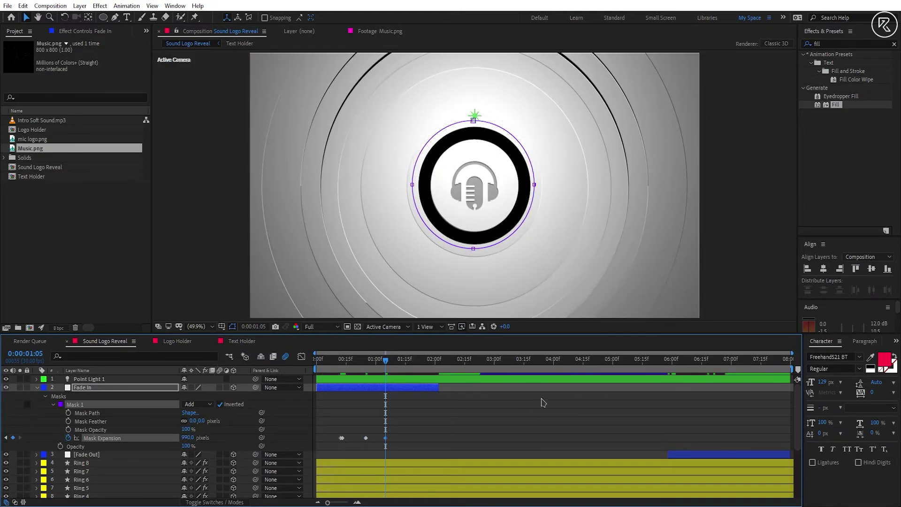
pyautogui.click(186, 437)
pyautogui.write('1000')
pyautogui.press('Return')
pyautogui.hotkey('alt', ']')
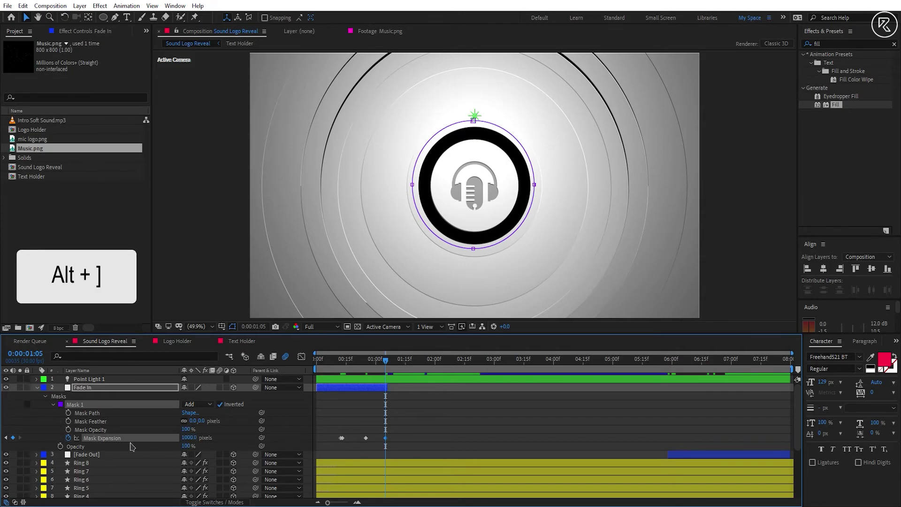
# Preview the opening from the start and scrub through the mask expansion between 0:00:00:19 and 0:00:00:28
pyautogui.press('space')
pyautogui.click(469, 427)
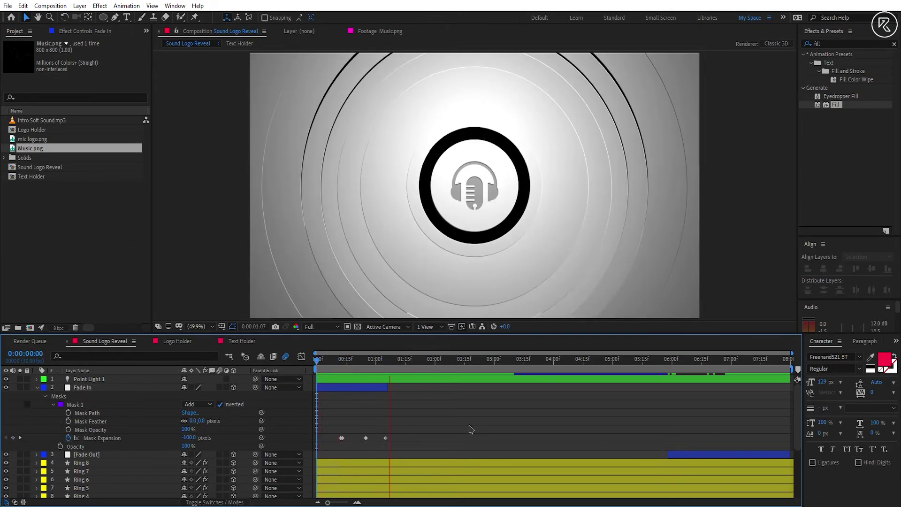
pyautogui.click(355, 360)
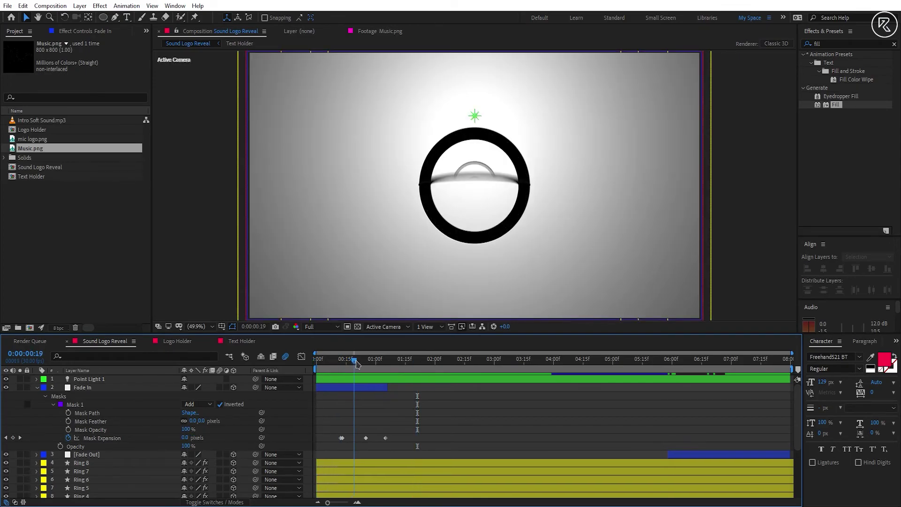
pyautogui.moveTo(355, 360); pyautogui.dragTo(373, 366)
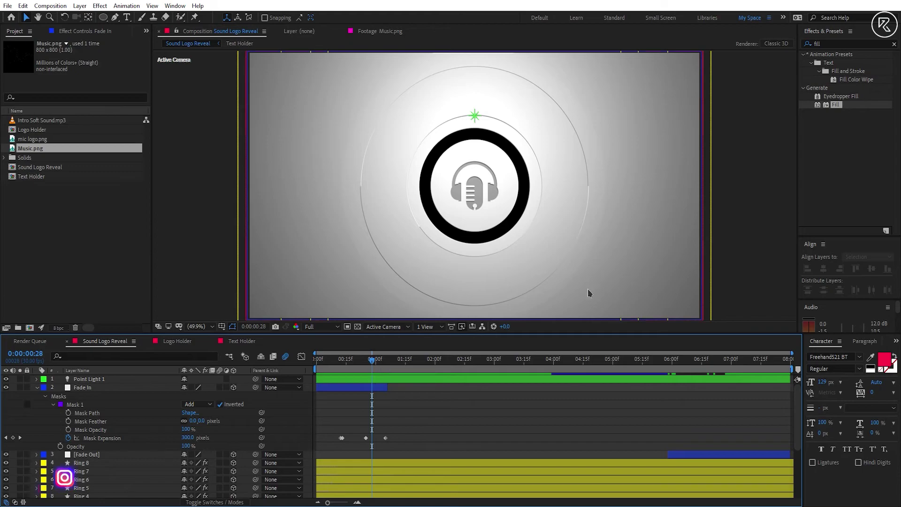
# Set Mask 1's Mask Feather to 10 pixels and check the mask edge up close up to 0:00:01:01
pyautogui.press('/')
pyautogui.moveTo(680, 265); pyautogui.dragTo(543, 301)
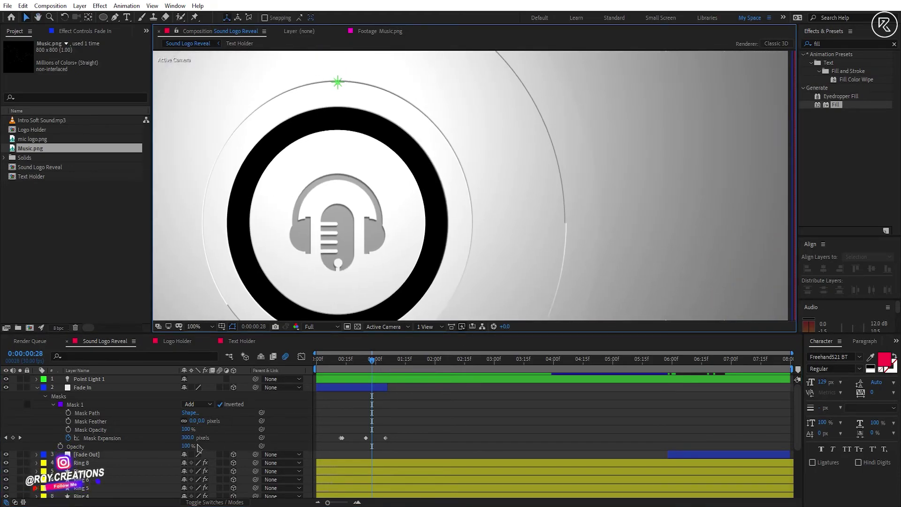
pyautogui.moveTo(200, 423); pyautogui.dragTo(205, 423)
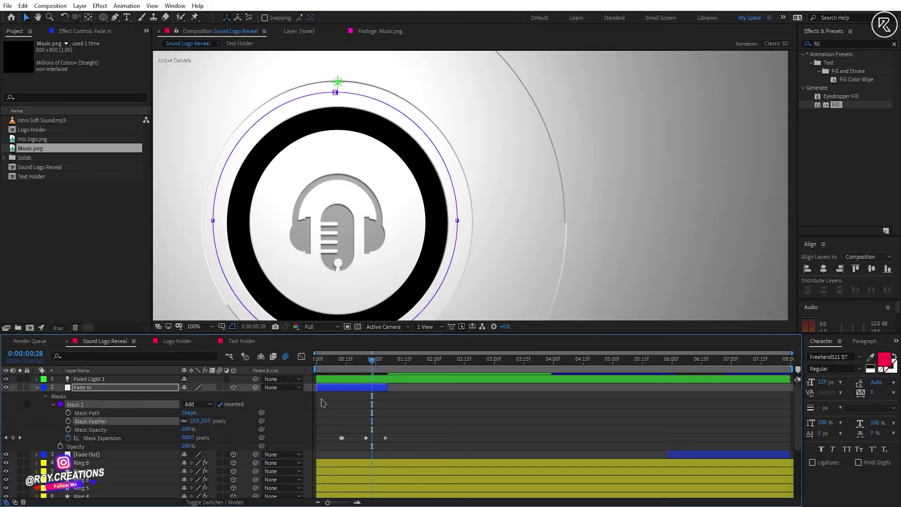
pyautogui.click(349, 366)
pyautogui.moveTo(349, 366); pyautogui.dragTo(378, 367)
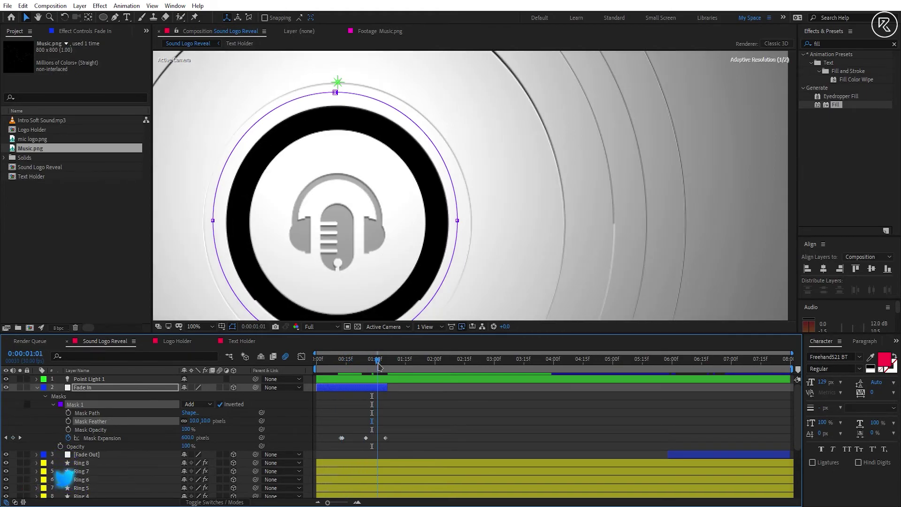
pyautogui.hotkey('shift', '/')
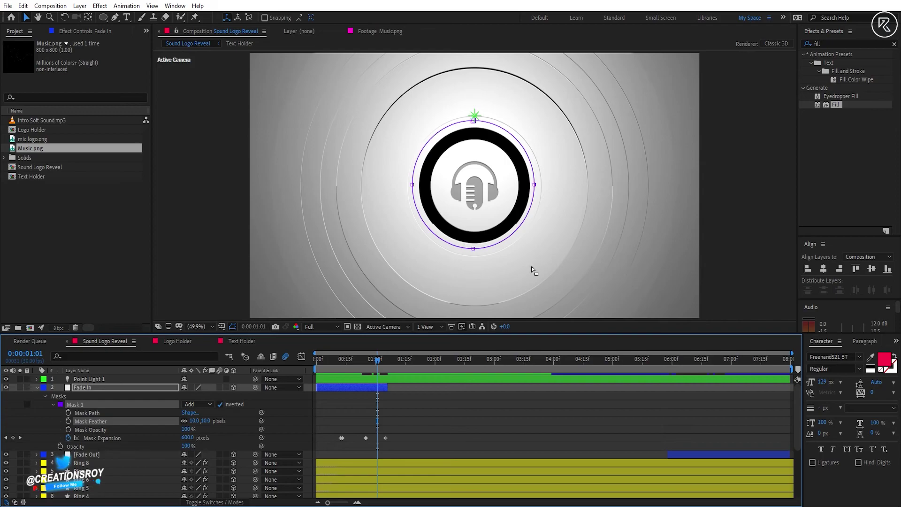
# Preview the whole logo reveal from the first frame through to the Music lettering
pyautogui.press('Home')
pyautogui.press('space')
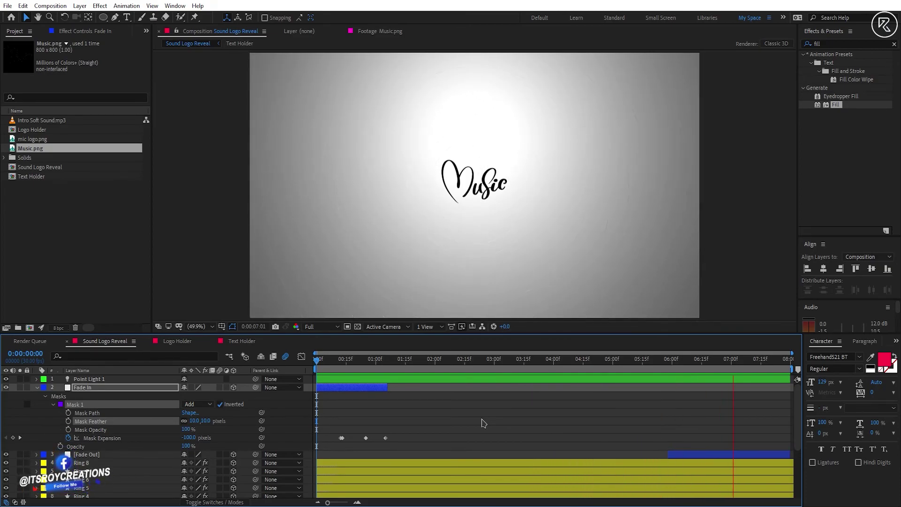
pyautogui.press('space')
# Keyframe Point Light 1's Intensity at 115% on 0:00:07:15 and 0% on 0:00:07:29
pyautogui.moveTo(767, 361); pyautogui.dragTo(761, 365)
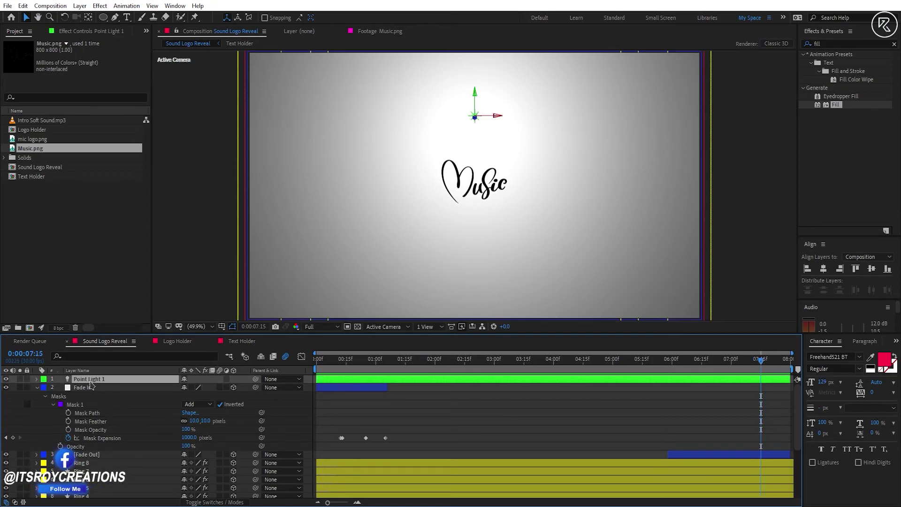
pyautogui.click(36, 381)
pyautogui.click(37, 379)
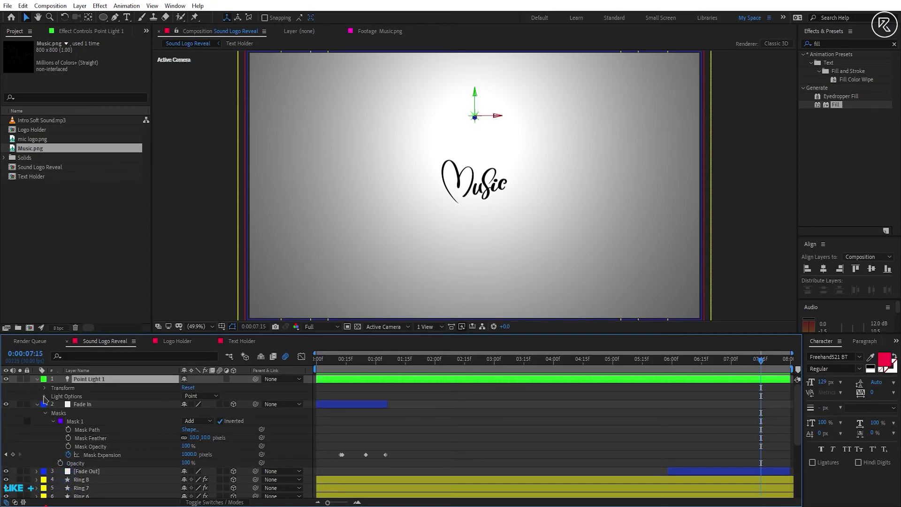
pyautogui.click(45, 397)
pyautogui.click(60, 405)
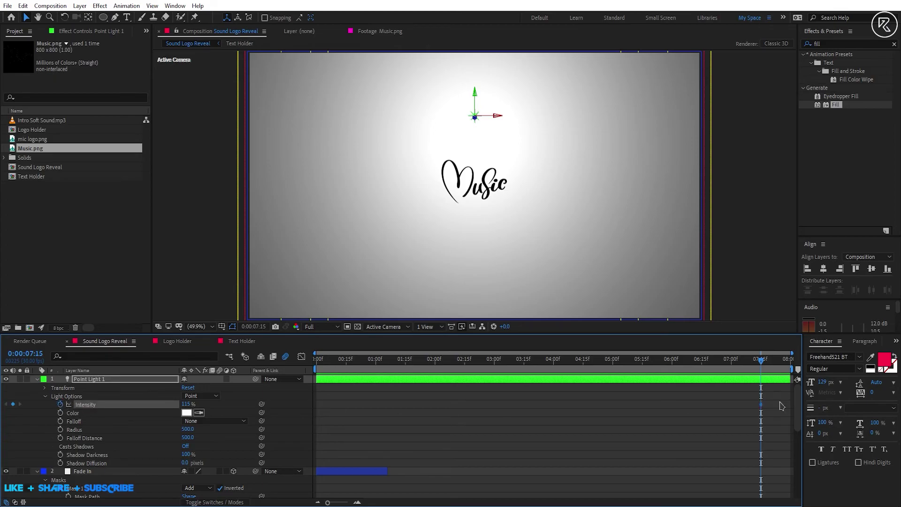
pyautogui.click(789, 368)
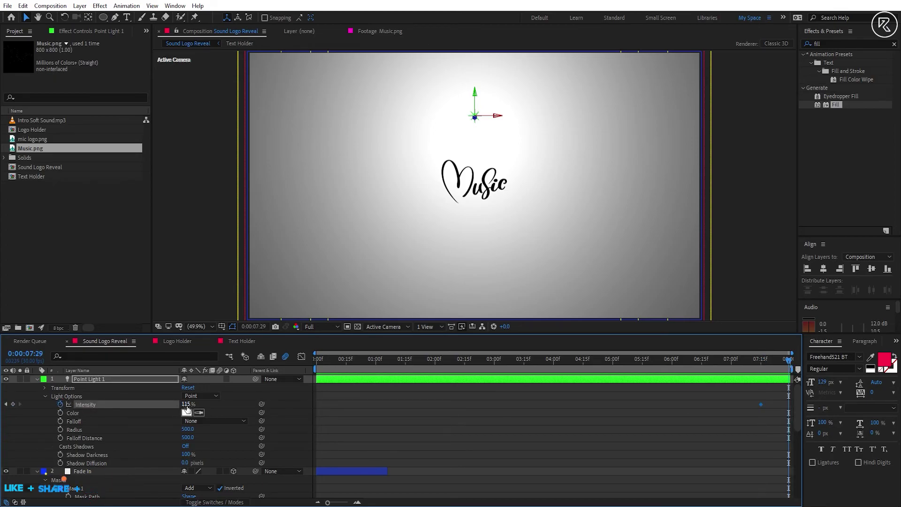
pyautogui.click(187, 404)
pyautogui.write('0')
pyautogui.press('Return')
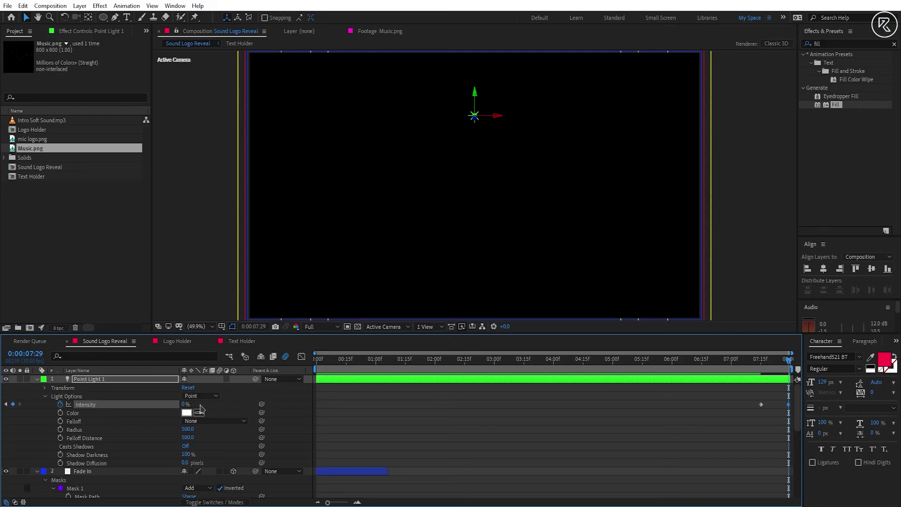
# Collapse the expanded properties of all layers in the Sound Logo Reveal composition and clear the layer selection
pyautogui.hotkey('ctrl', 'a')
pyautogui.press('u')
pyautogui.press('u')
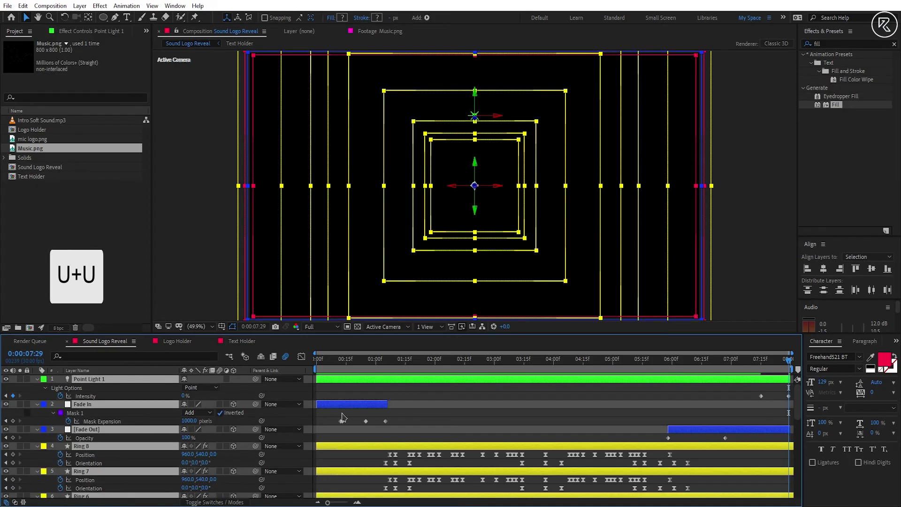
pyautogui.press('u')
pyautogui.click(344, 402)
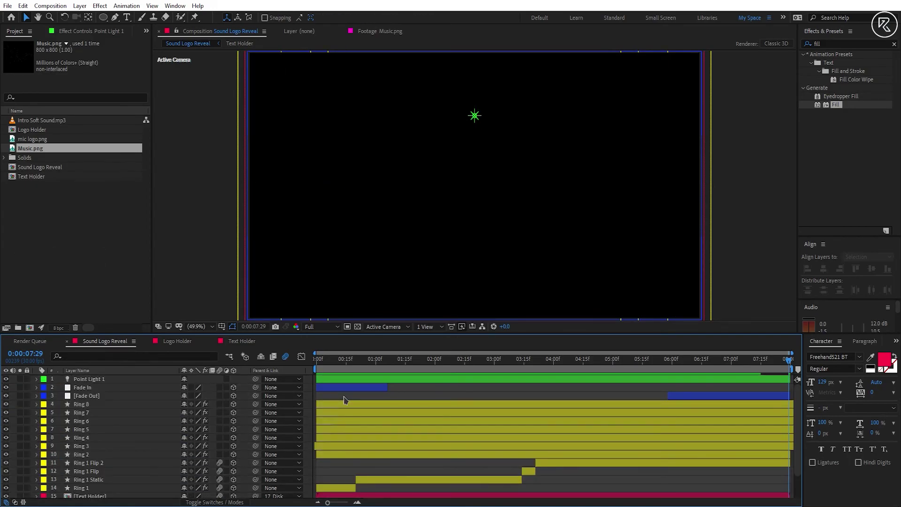